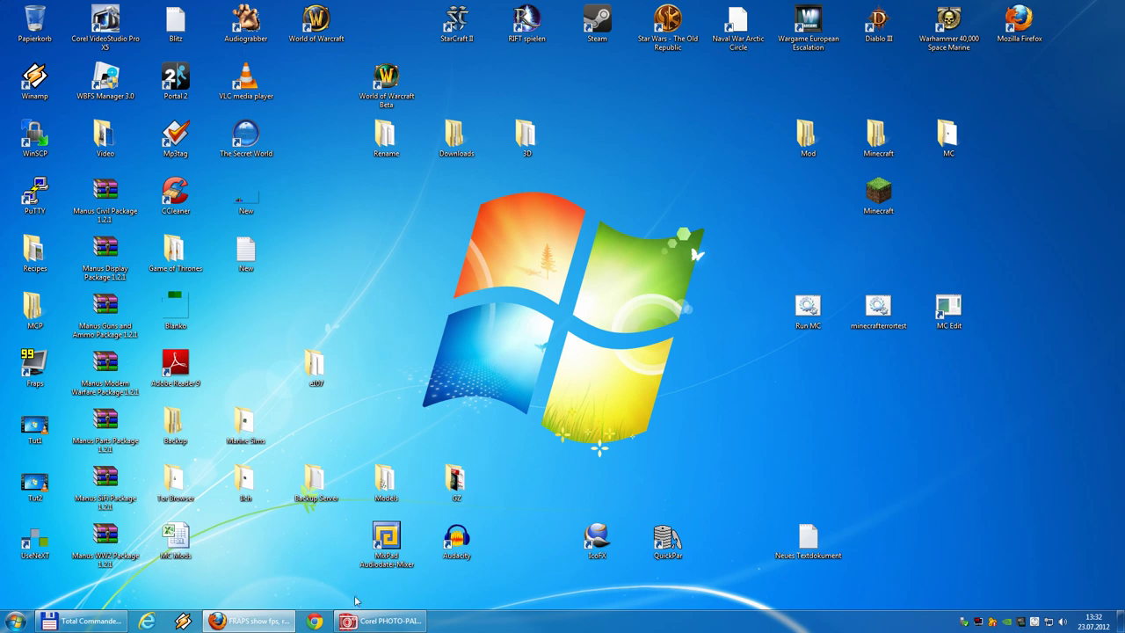
Launch Techne from the installed programs and dismiss the new model dialog.
click(387, 622)
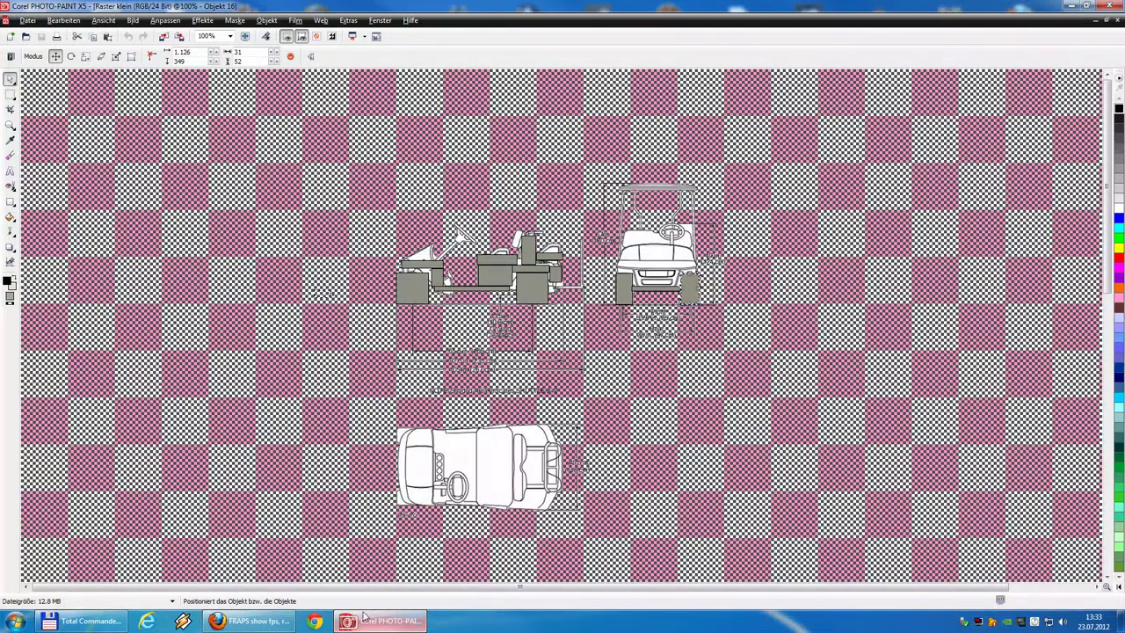
click(14, 621)
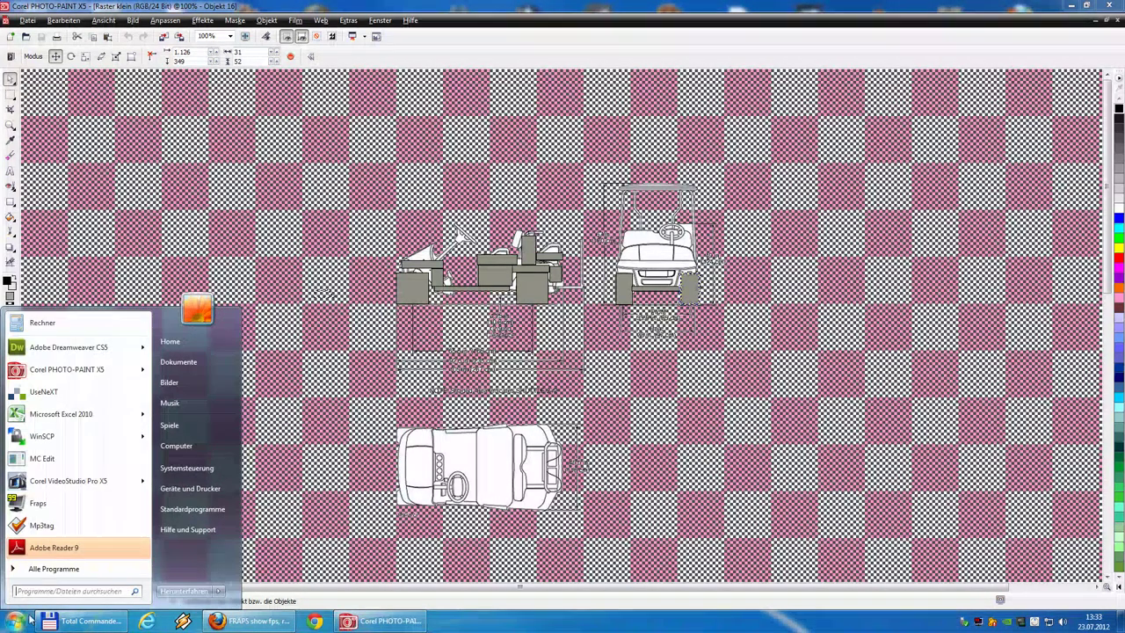
click(56, 570)
click(74, 539)
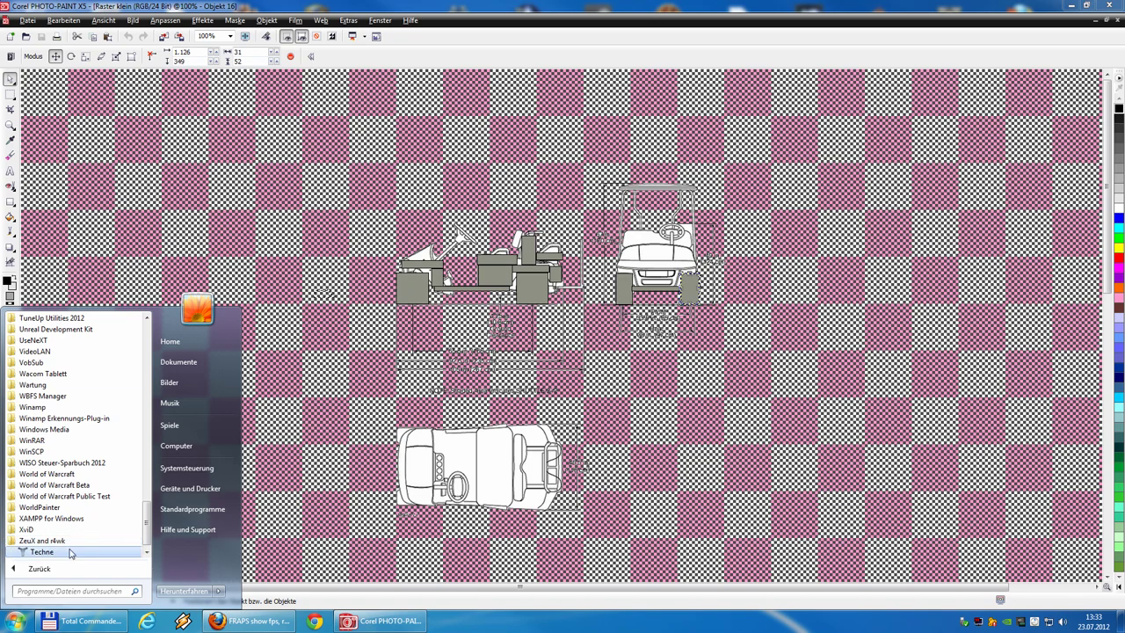
click(70, 552)
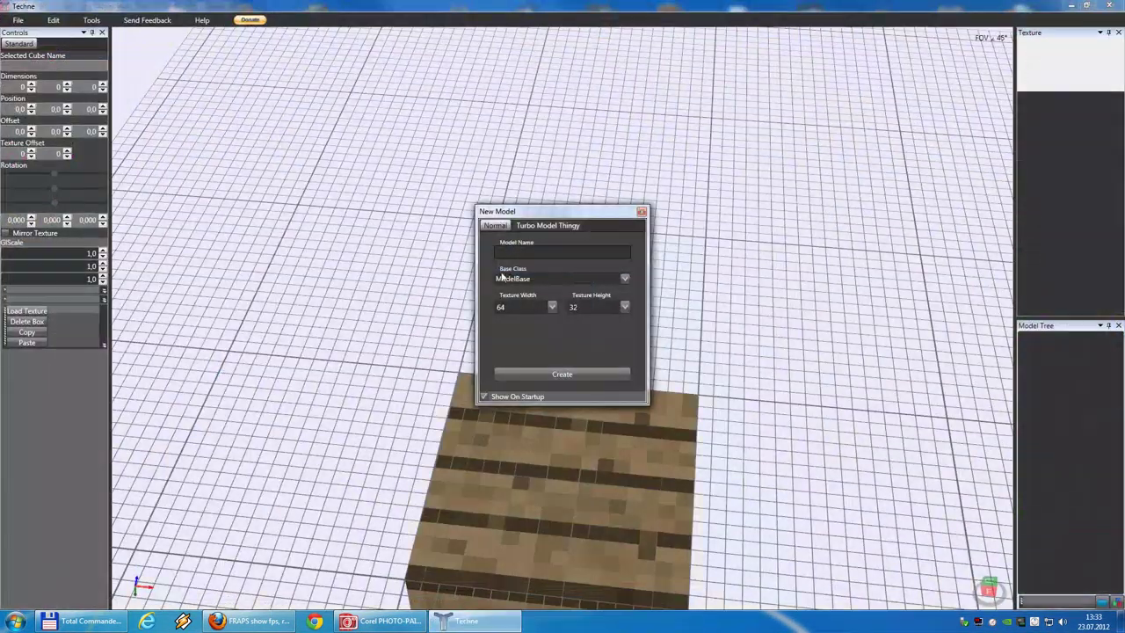
click(642, 212)
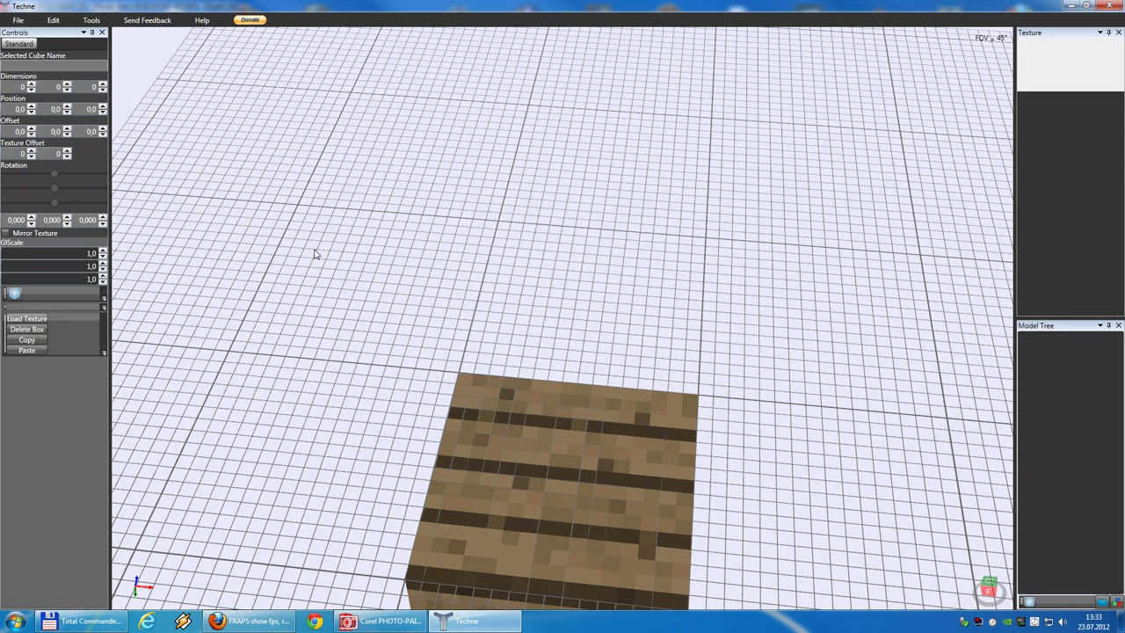
Open the ModelCarBlanko template from Manus Vehicle Pack 1.0 > Rest > Manus Templates 1.0 > Techne on drive E.
click(19, 20)
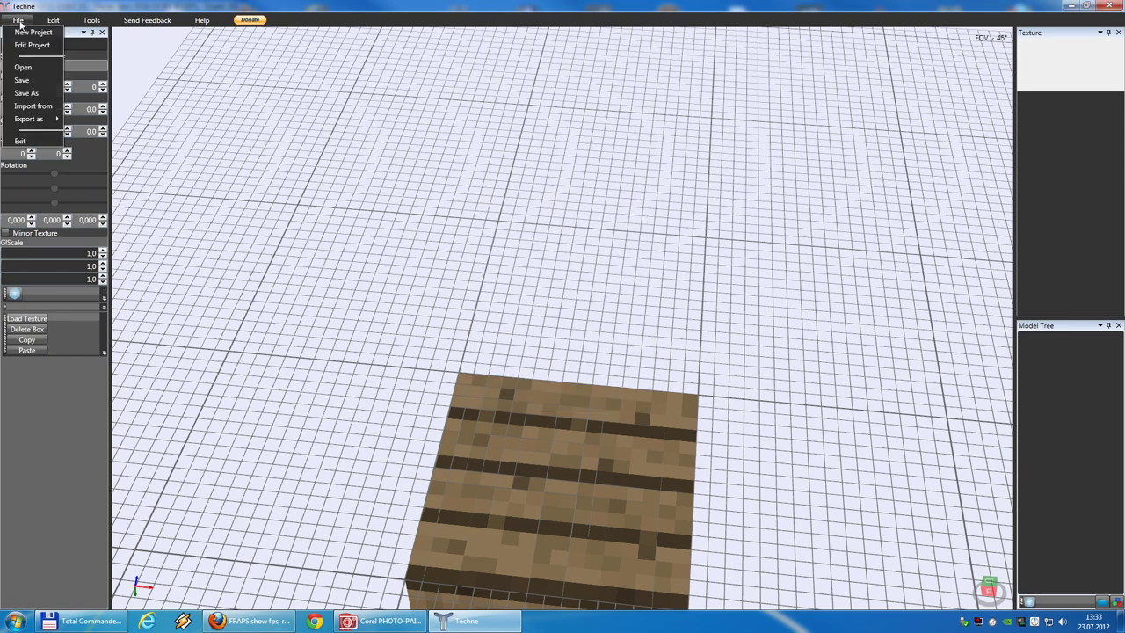
click(29, 69)
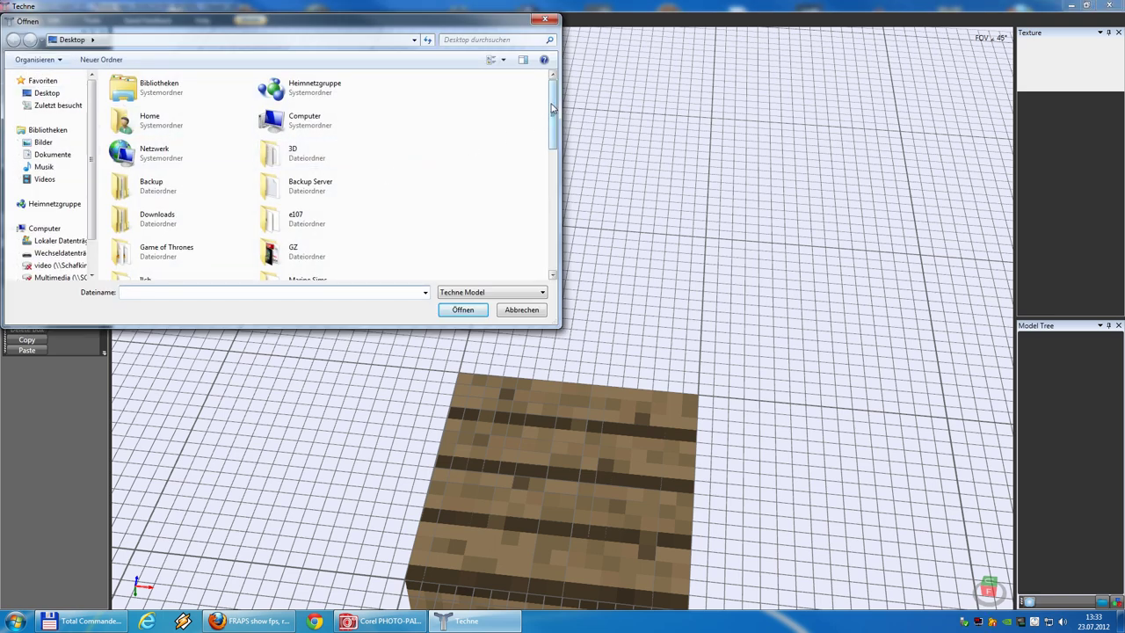
click(60, 253)
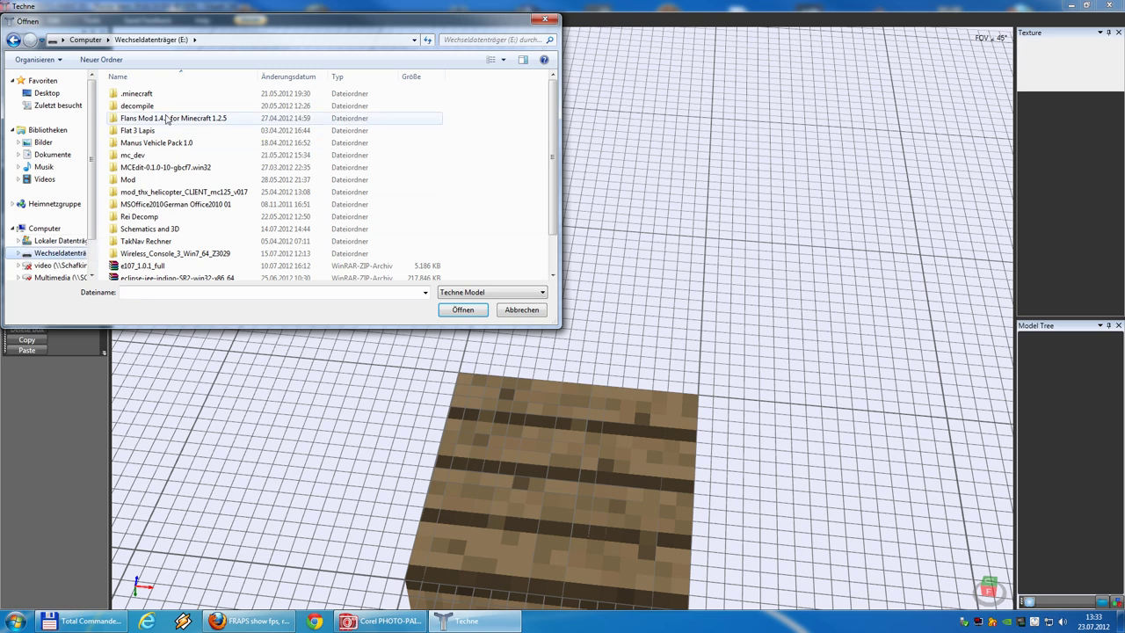
double_click(159, 142)
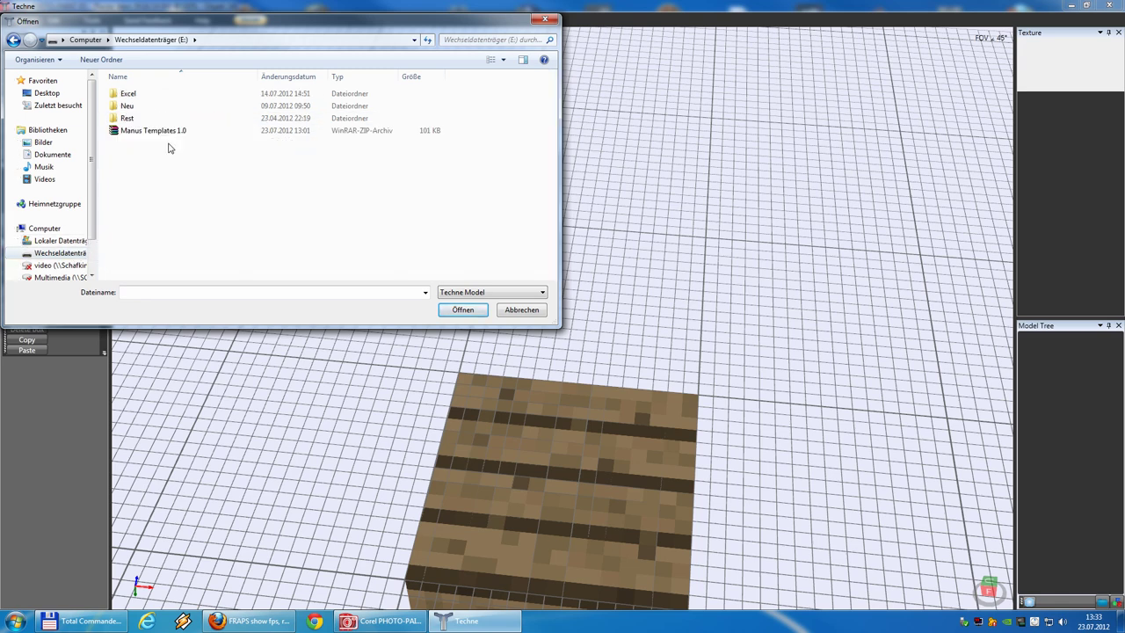
double_click(128, 118)
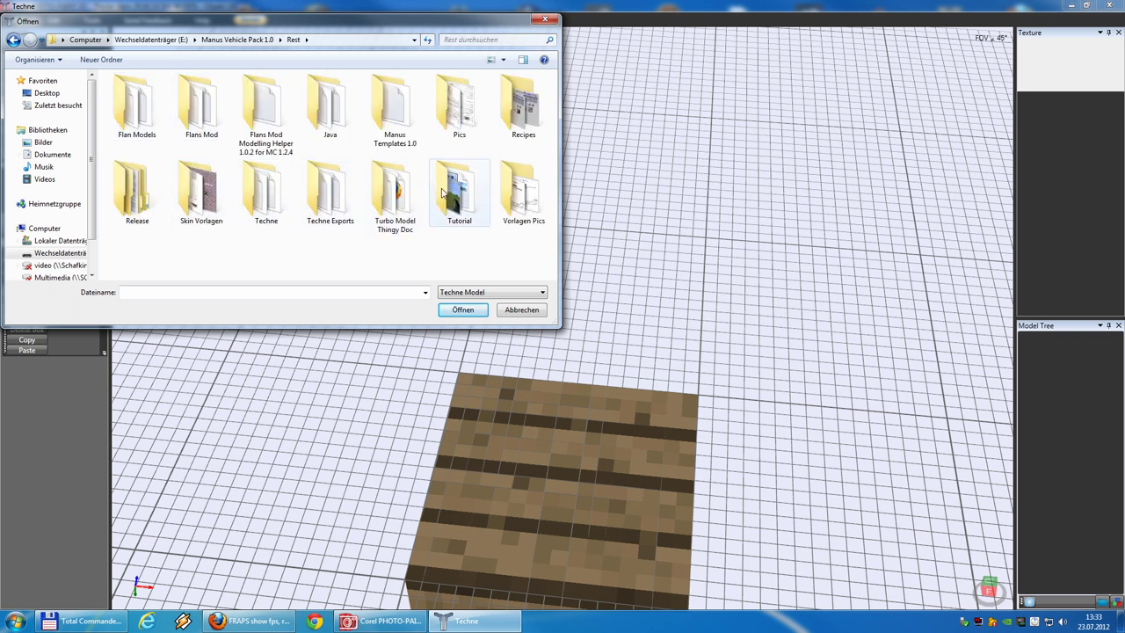
double_click(393, 118)
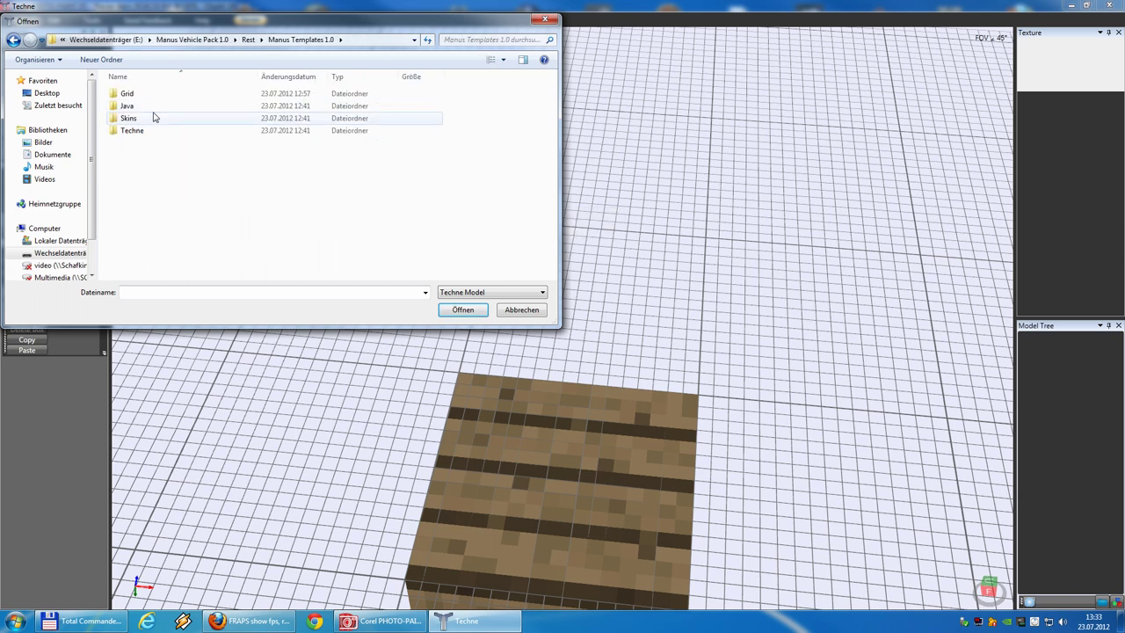
click(136, 132)
double_click(137, 132)
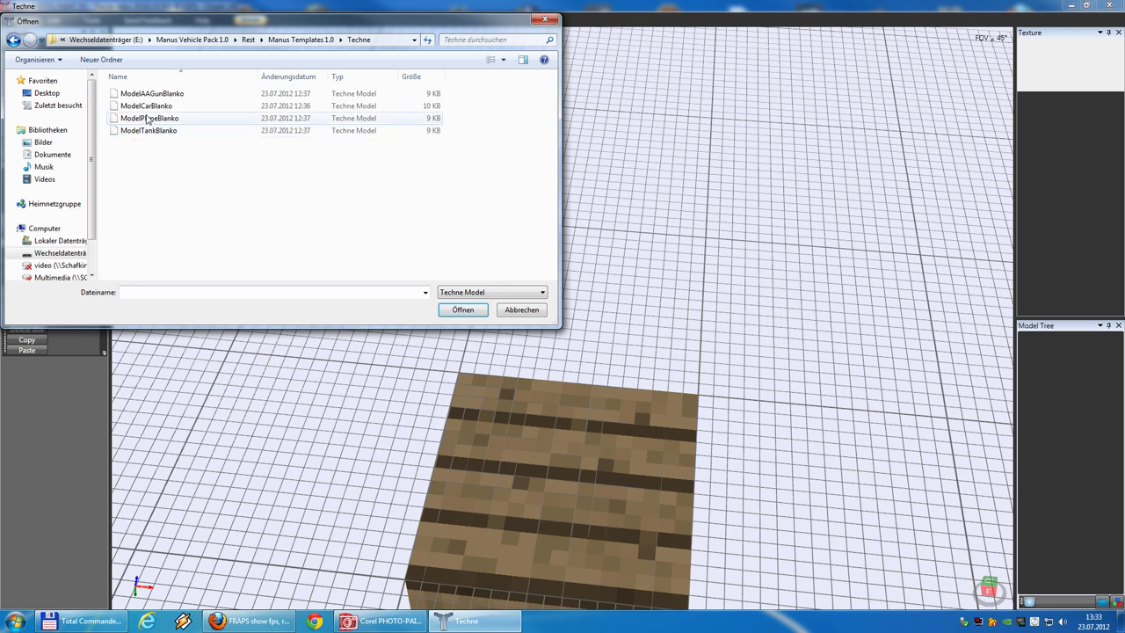
click(157, 107)
double_click(157, 107)
Examine the Cars & Trucks template's ground plate, direction arrow and centre pole from several angles and distances.
scroll(499, 195, down, 4)
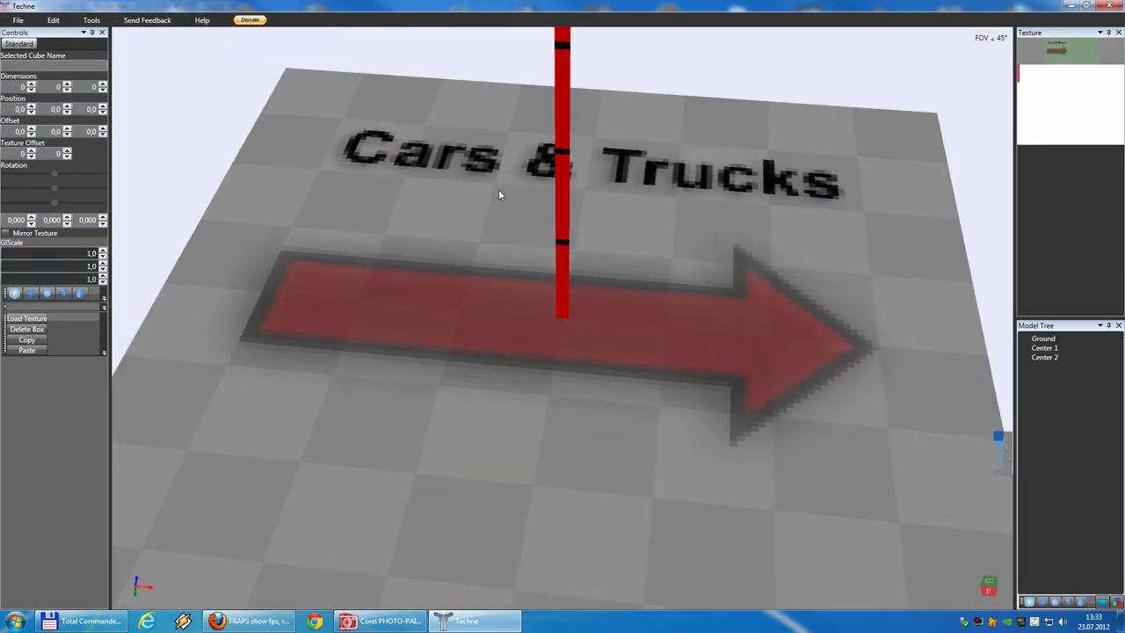
right_drag(530, 221, 601, 230)
scroll(600, 231, down, 3)
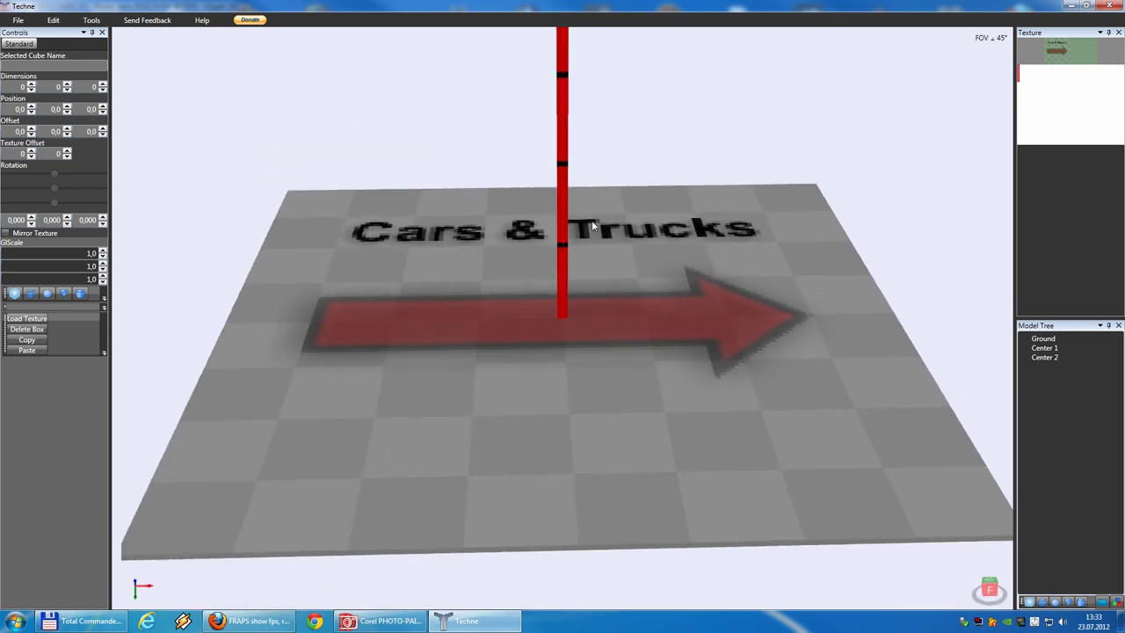
drag(600, 230, 717, 302)
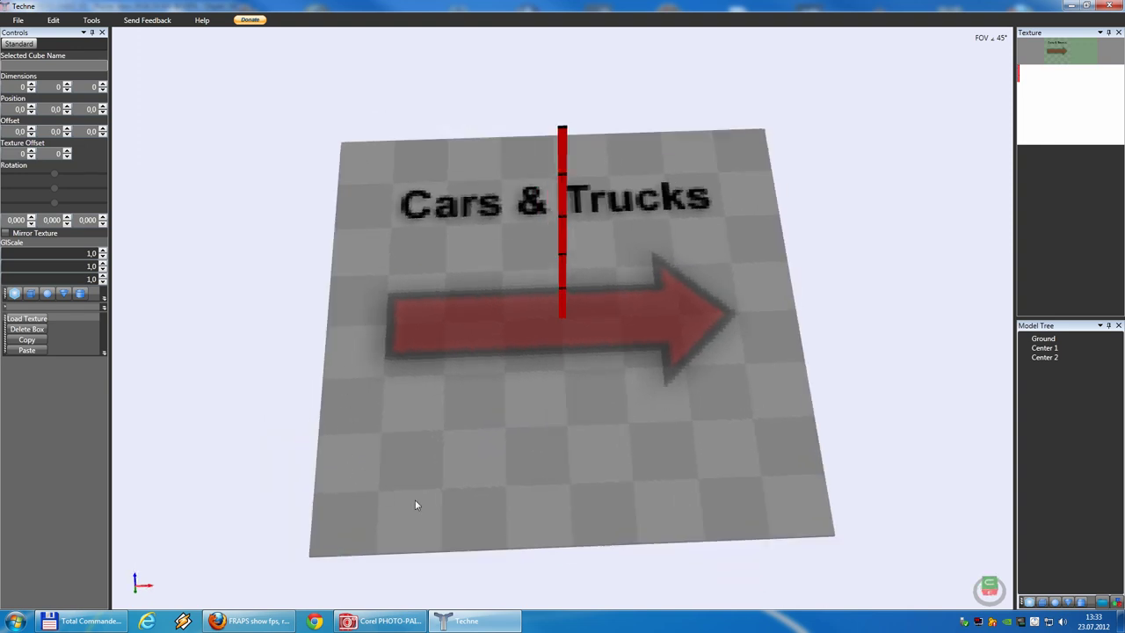
right_drag(612, 378, 625, 319)
scroll(626, 319, down, 3)
drag(682, 264, 662, 302)
scroll(623, 310, up, 5)
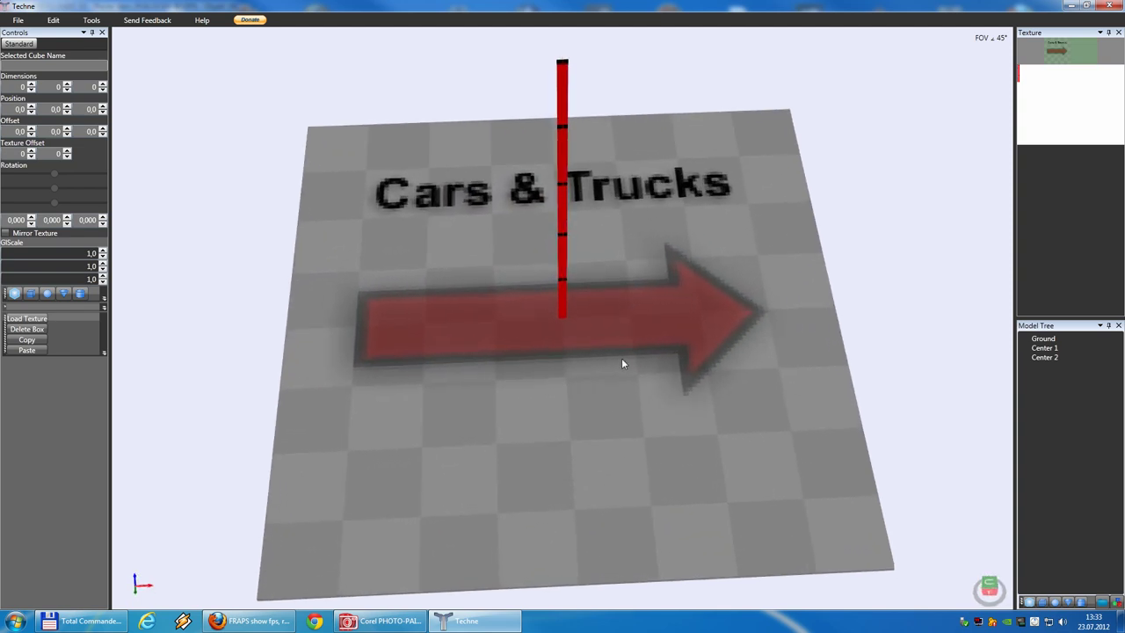
right_drag(621, 357, 551, 335)
drag(550, 340, 457, 335)
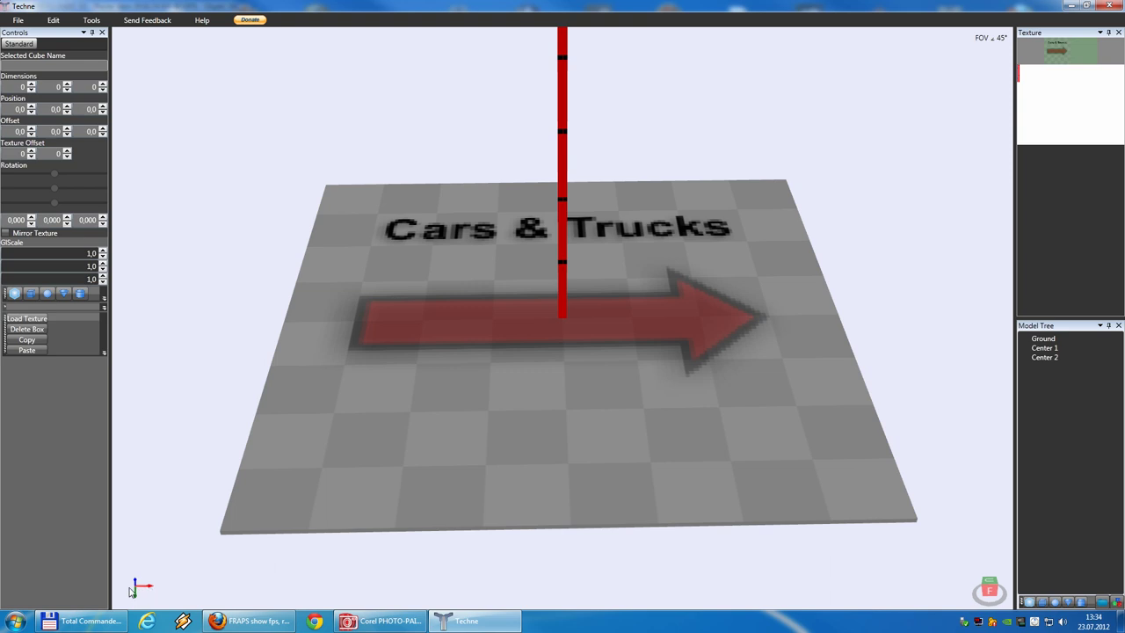
right_drag(199, 588, 257, 544)
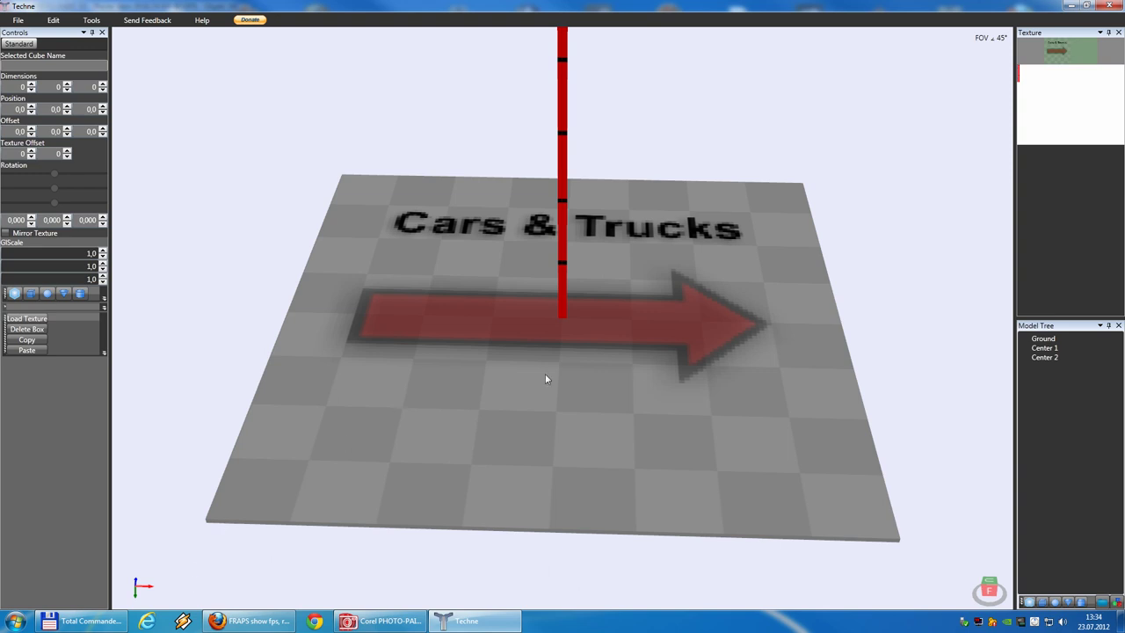
Open the ModelPlaneBlanko template to view the direction arrow for planes.
click(18, 19)
click(28, 66)
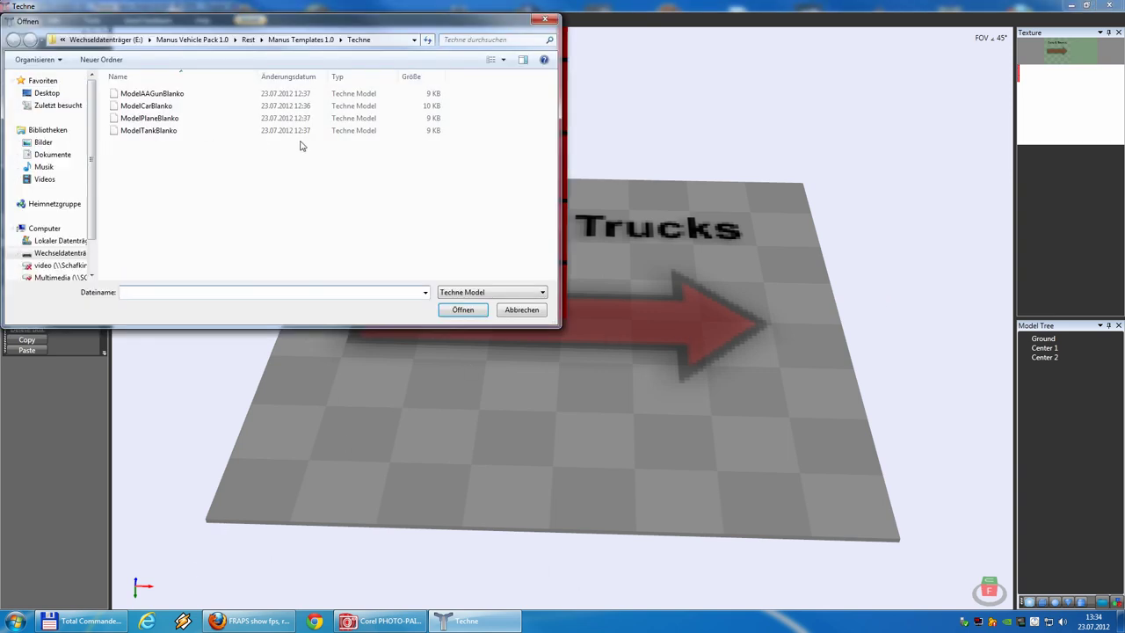
double_click(151, 120)
right_drag(613, 344, 611, 339)
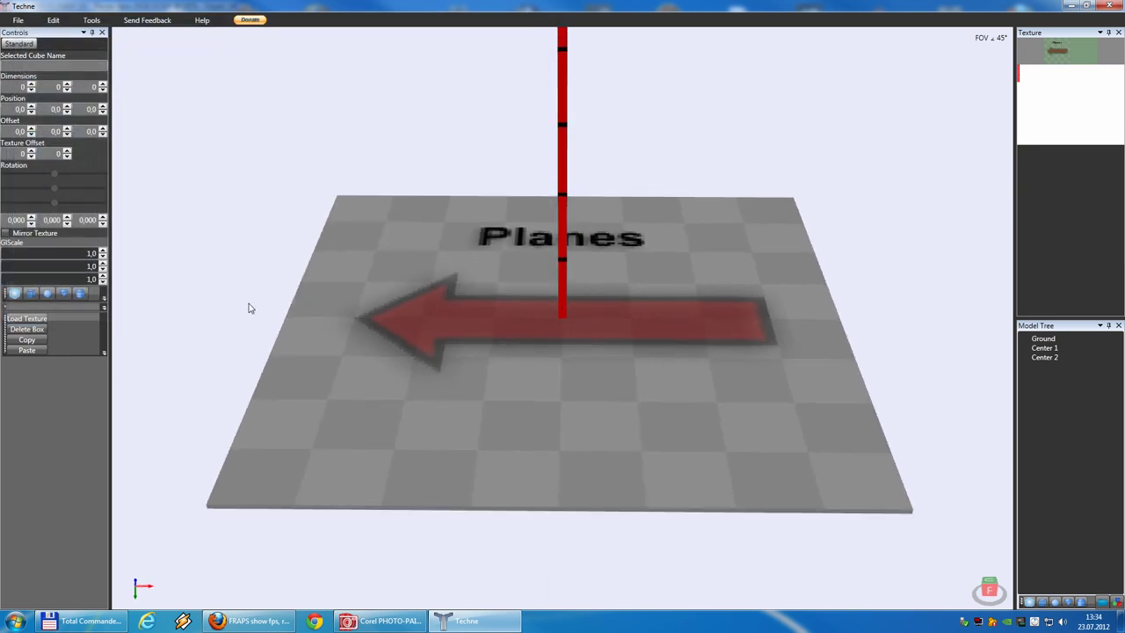
Reopen the ModelCarBlanko template and view its ground plate from a lower angle.
click(21, 22)
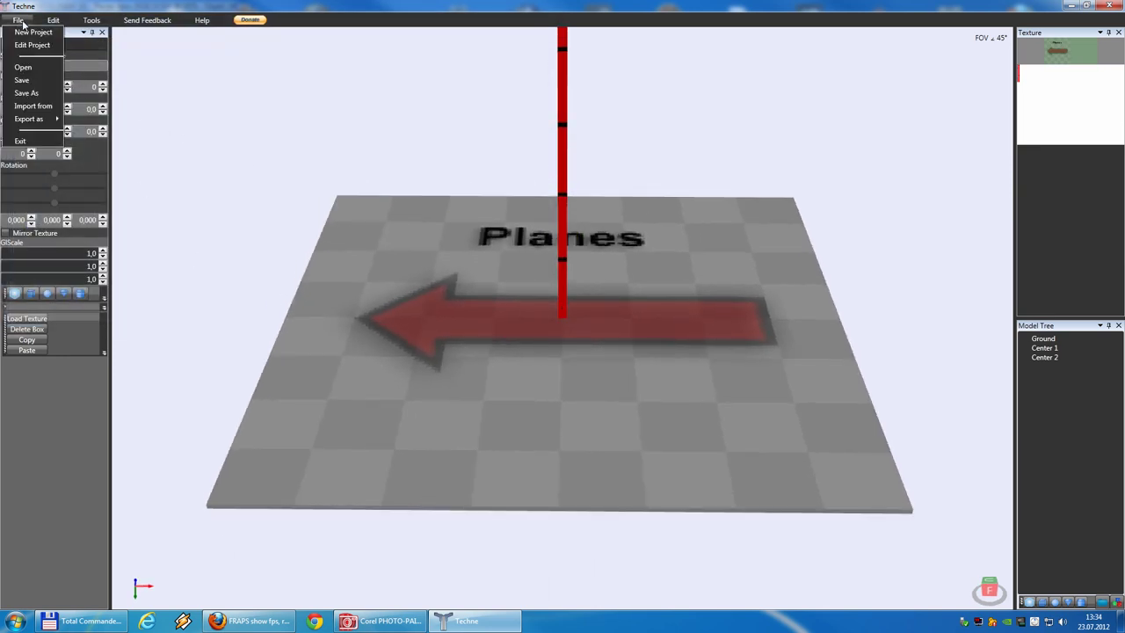
click(27, 68)
double_click(160, 107)
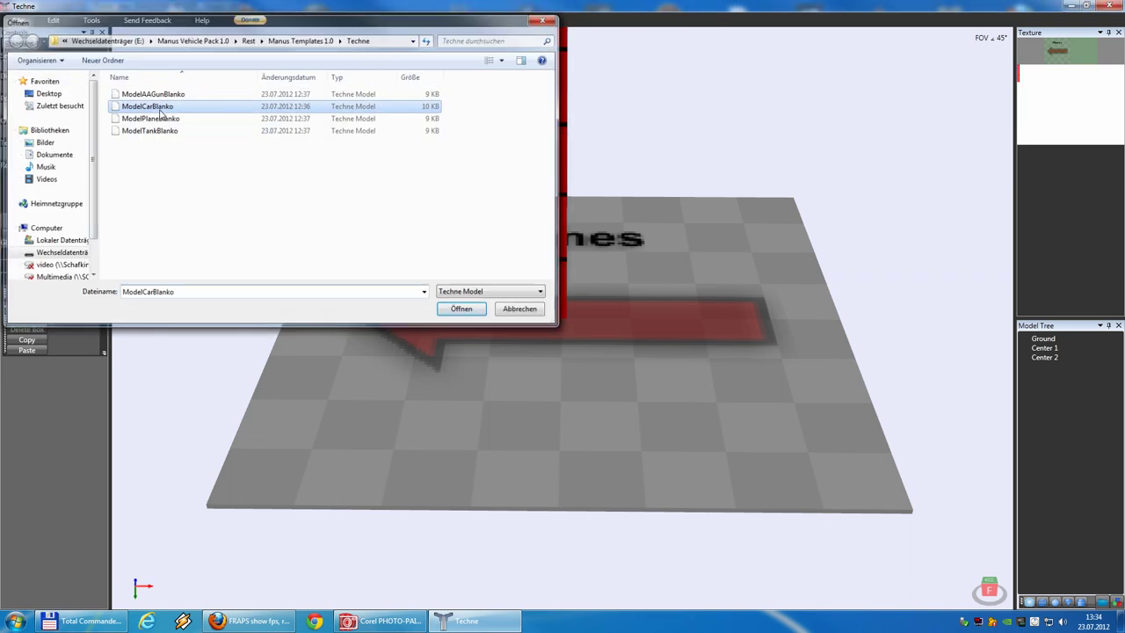
drag(500, 332, 625, 365)
right_drag(624, 361, 667, 354)
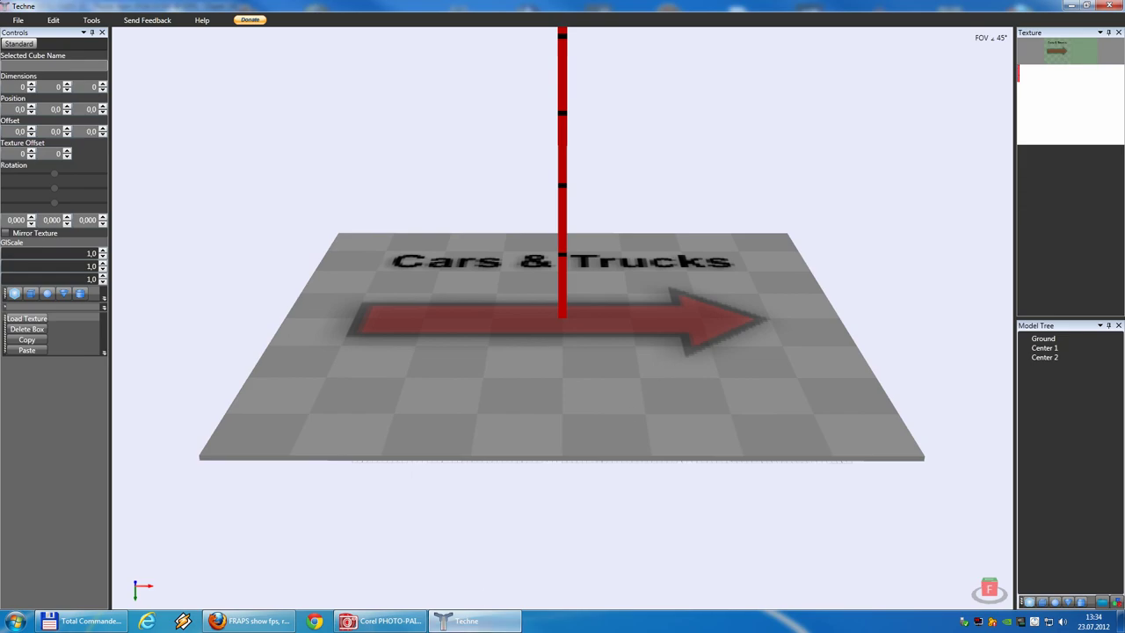
Switch to Corel PHOTO-PAINT and move the long thin floor bar from the side view onto empty grid at about 480, 231, aligned with a tile corner.
click(471, 627)
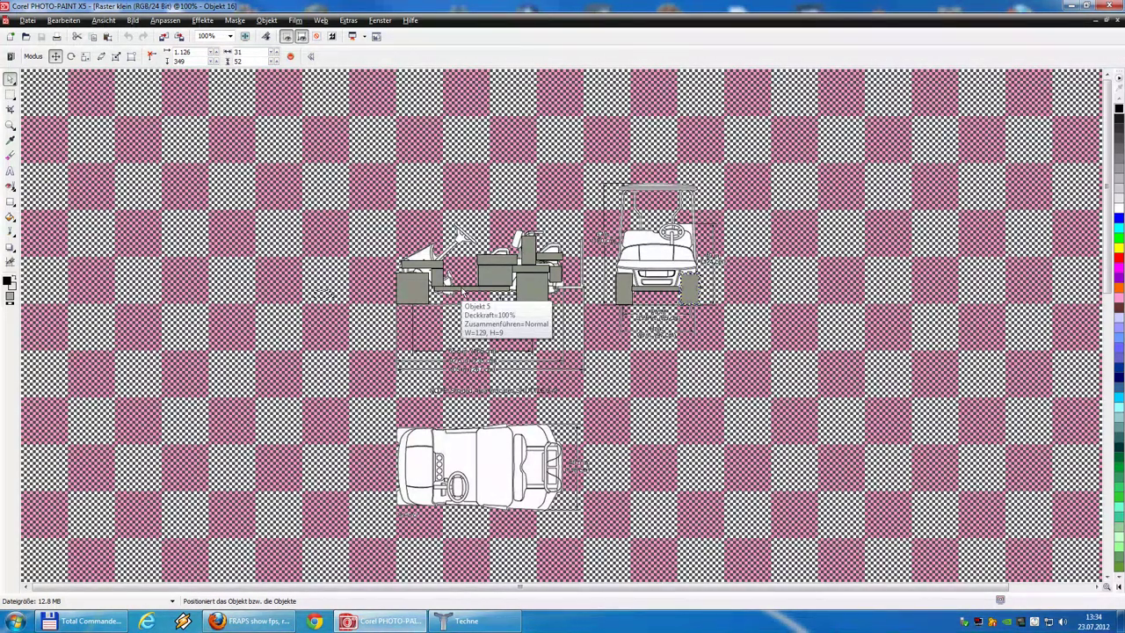
click(464, 290)
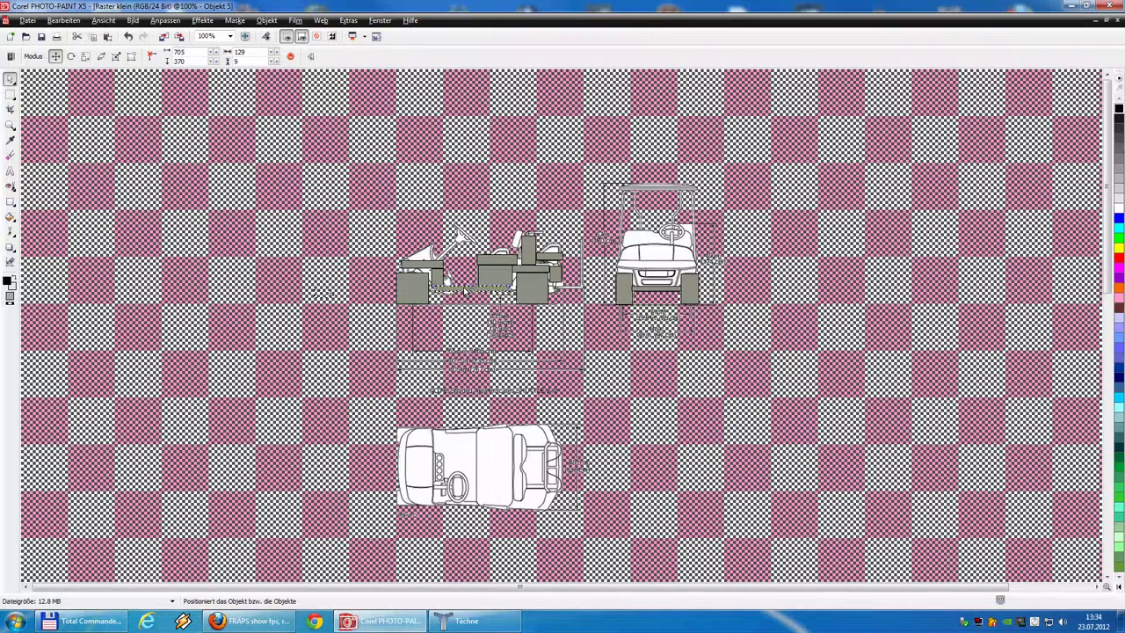
drag(464, 290, 320, 211)
scroll(318, 211, up, 1)
scroll(420, 293, up, 1)
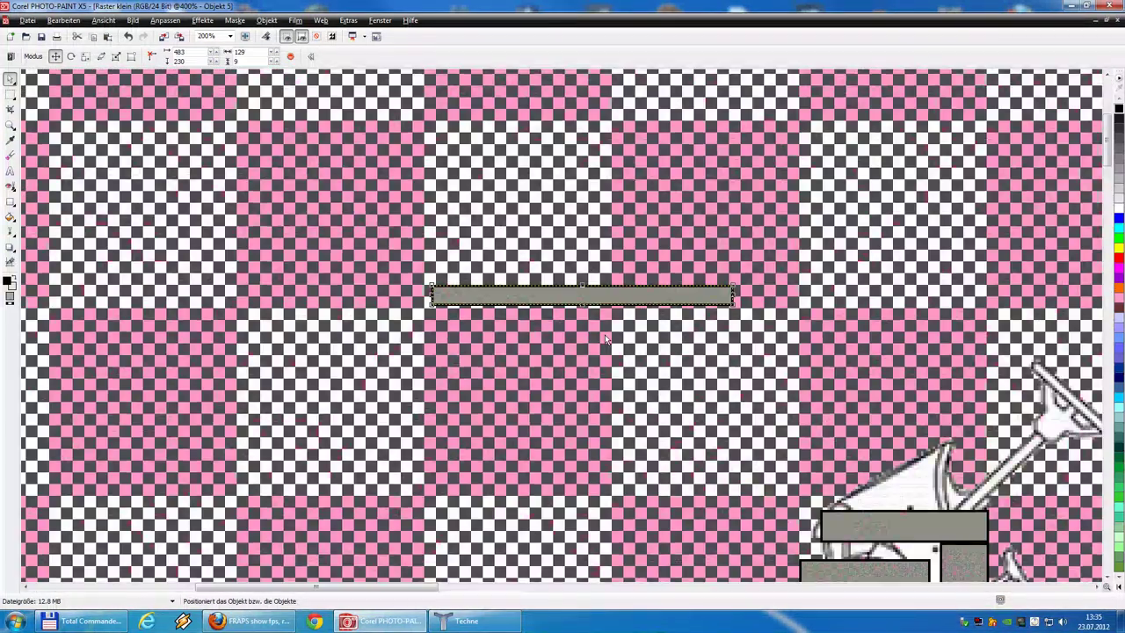
drag(452, 299, 445, 301)
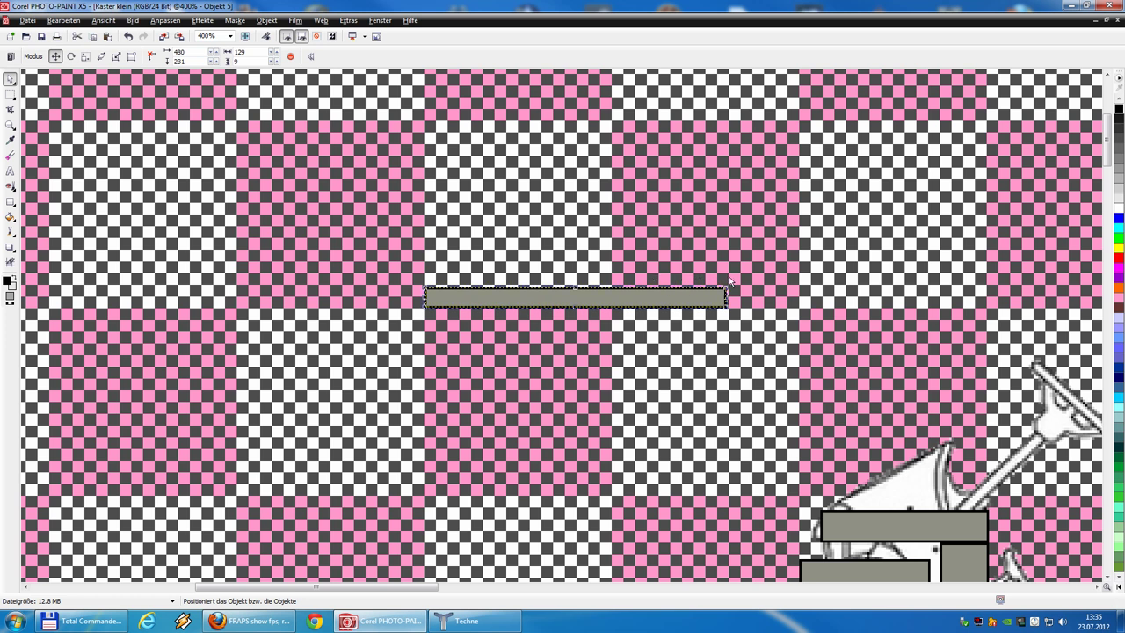
Shift the vehicle blueprint drawing behind the grey blocks to about 646, 225 and switch back to Techne.
scroll(728, 281, down, 3)
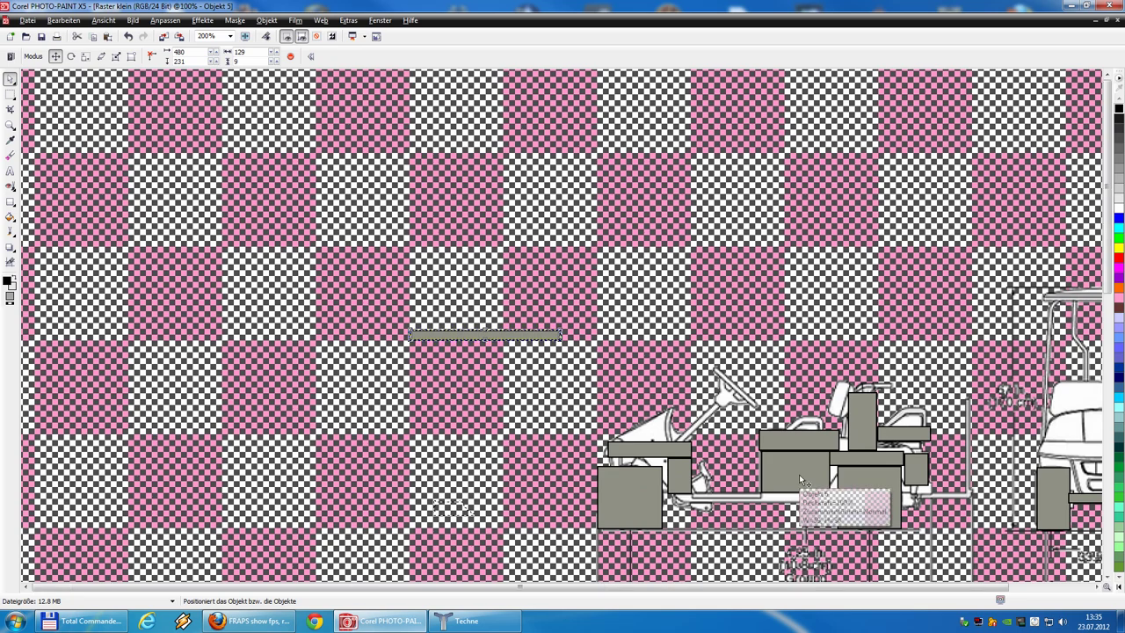
scroll(475, 448, up, 1)
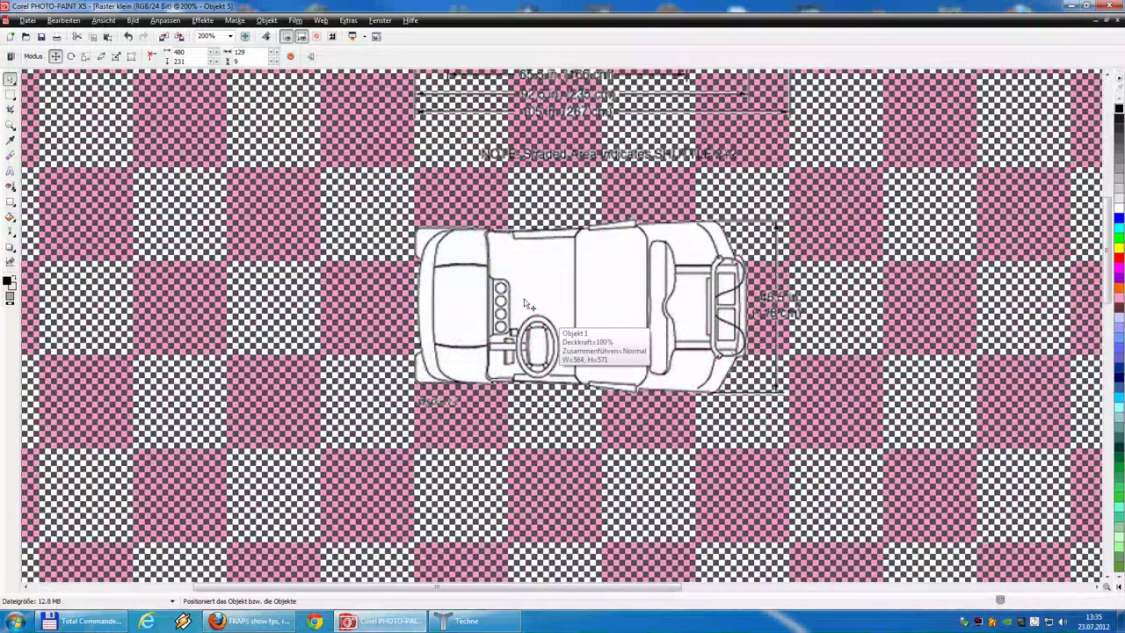
drag(533, 259, 534, 301)
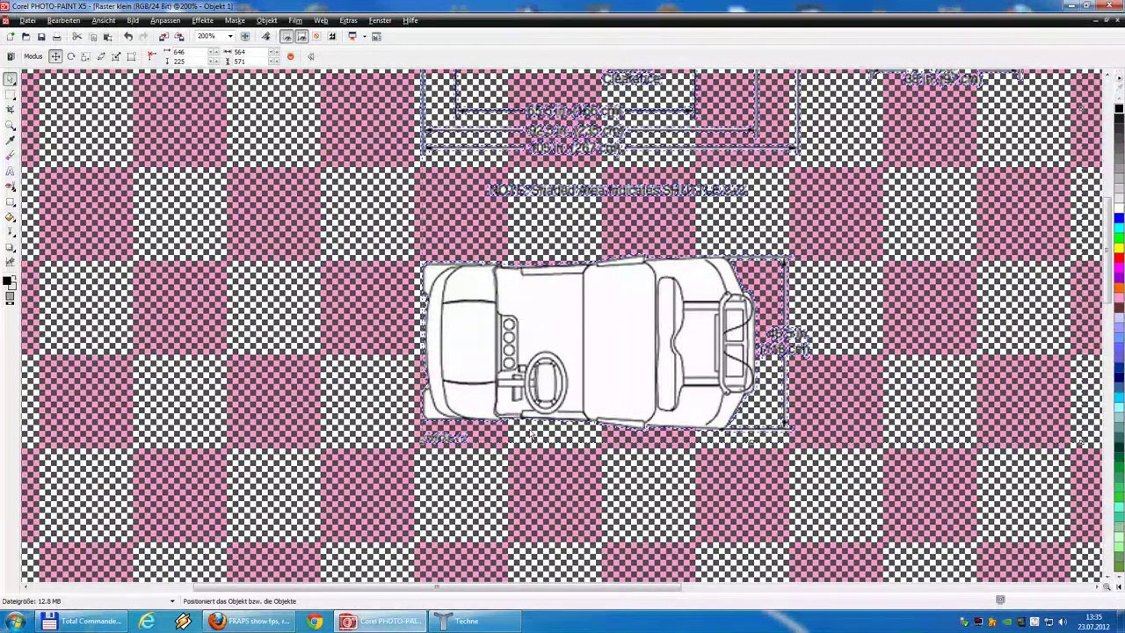
scroll(530, 430, down, 1)
scroll(465, 200, down, 1)
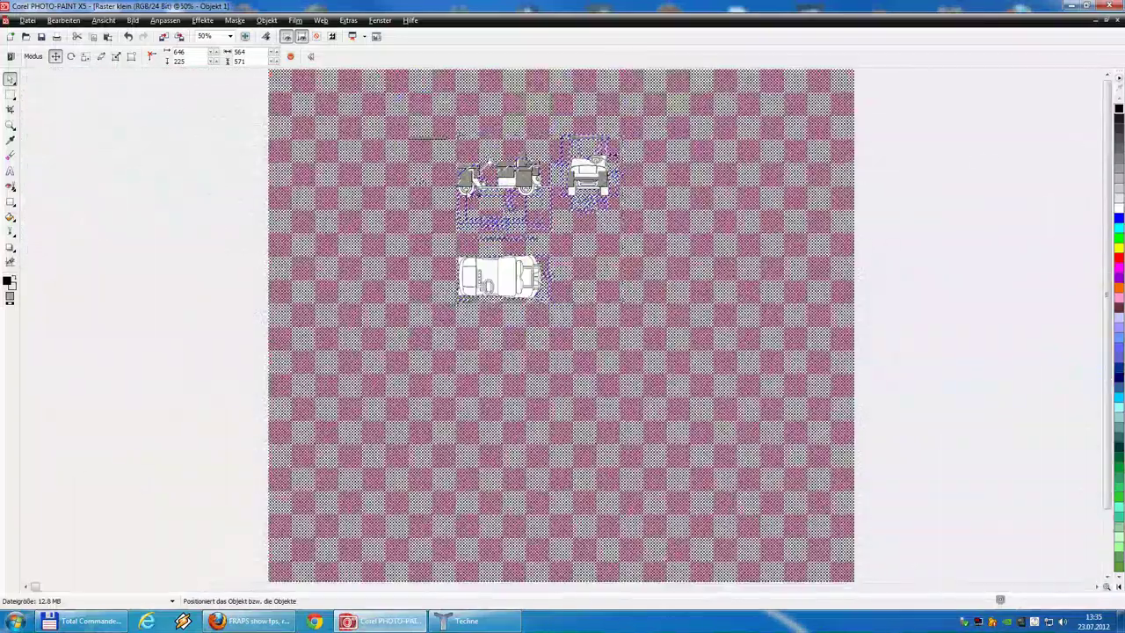
scroll(453, 176, up, 1)
scroll(360, 231, up, 1)
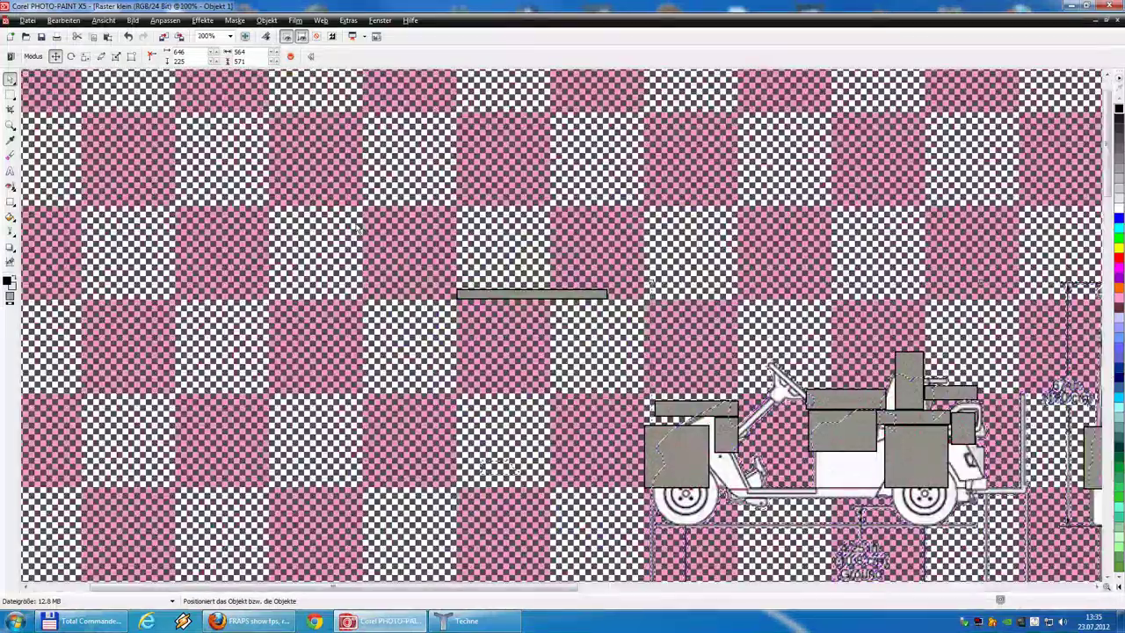
scroll(361, 230, down, 2)
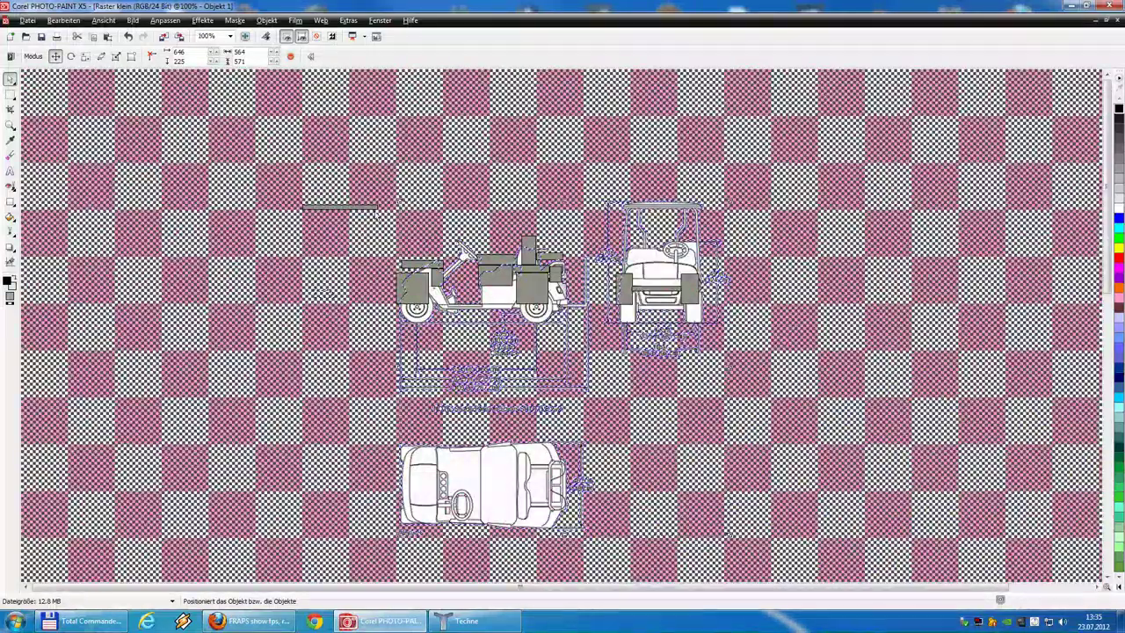
scroll(383, 218, up, 2)
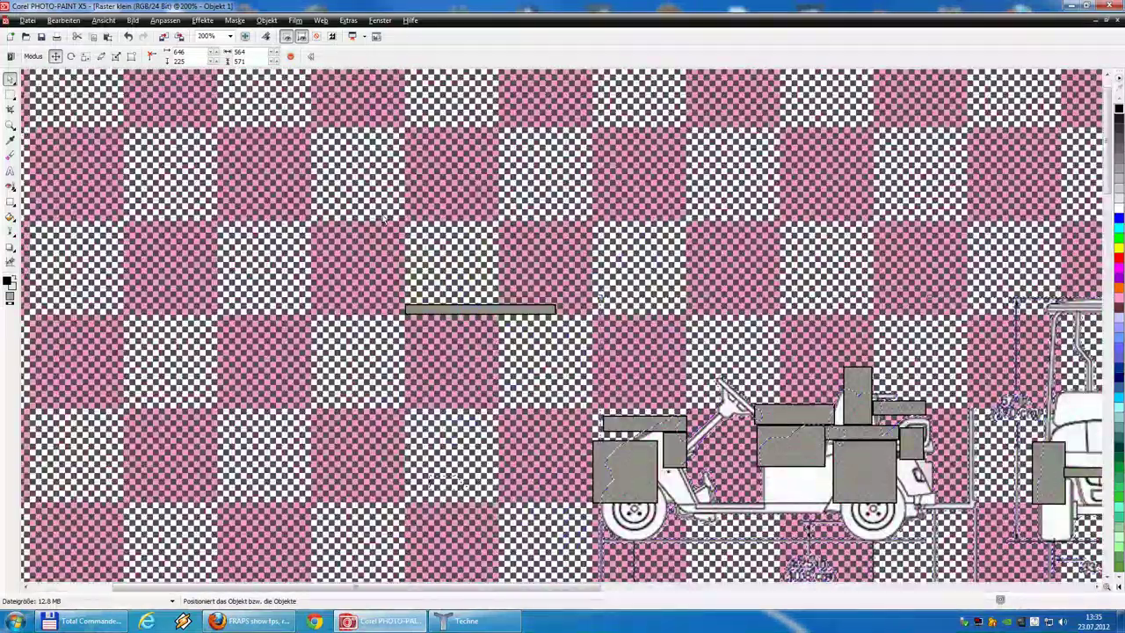
click(468, 623)
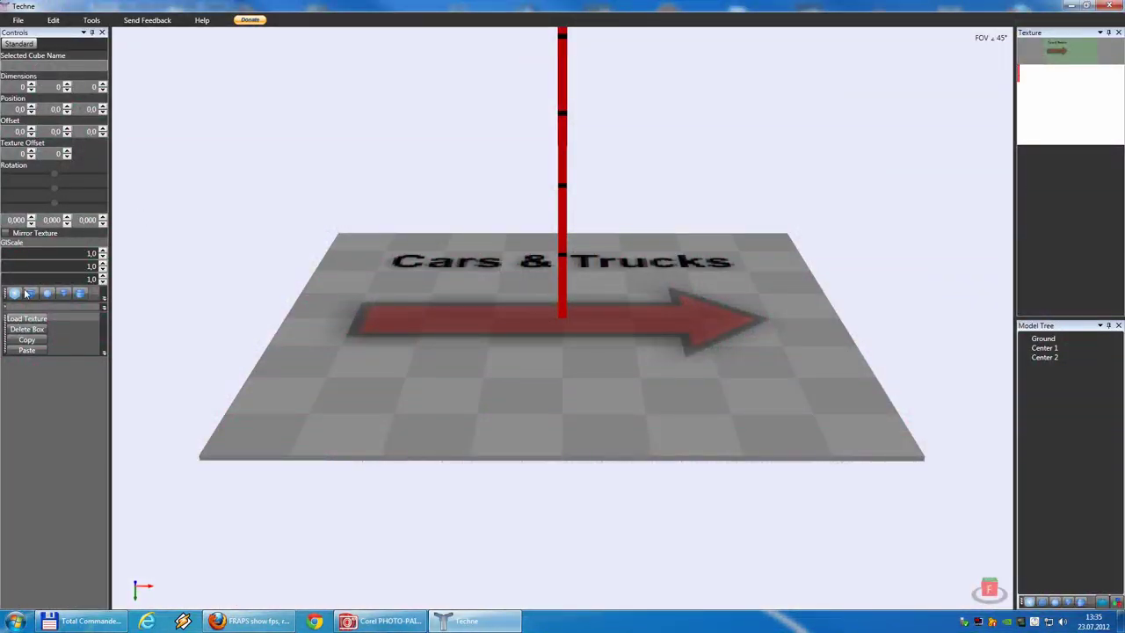
Add a cube for the vehicle's floor plate with dimensions 26 x 2 x 28.
click(15, 295)
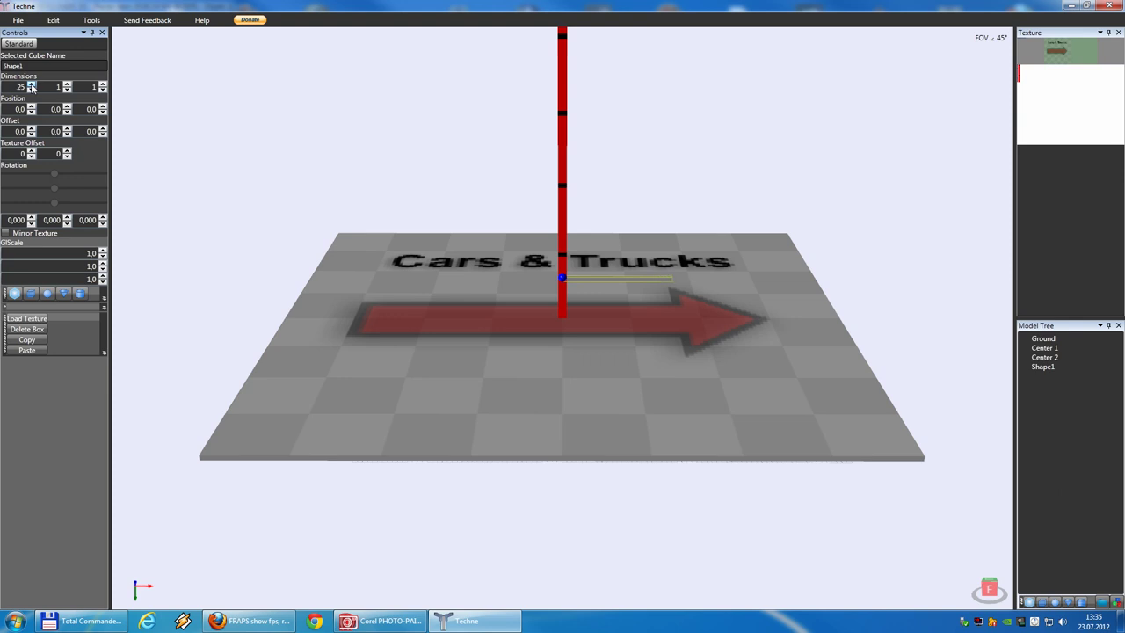
click(67, 85)
drag(103, 85, 103, 85)
click(103, 89)
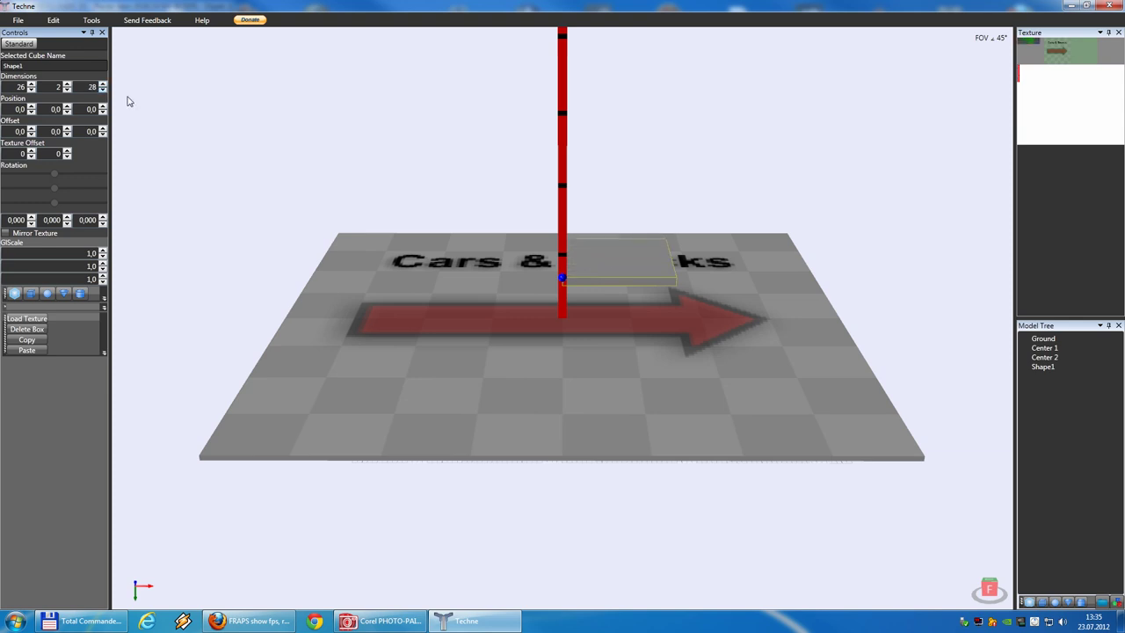
Centre the floor plate across the direction arrow by setting its Z position to -14.
mouse_move(424, 169)
right_down()
mouse_move(332, 187)
mouse_move(424, 156)
right_up()
drag(423, 161, 185, 150)
drag(103, 112, 102, 108)
drag(633, 191, 549, 144)
drag(502, 269, 622, 294)
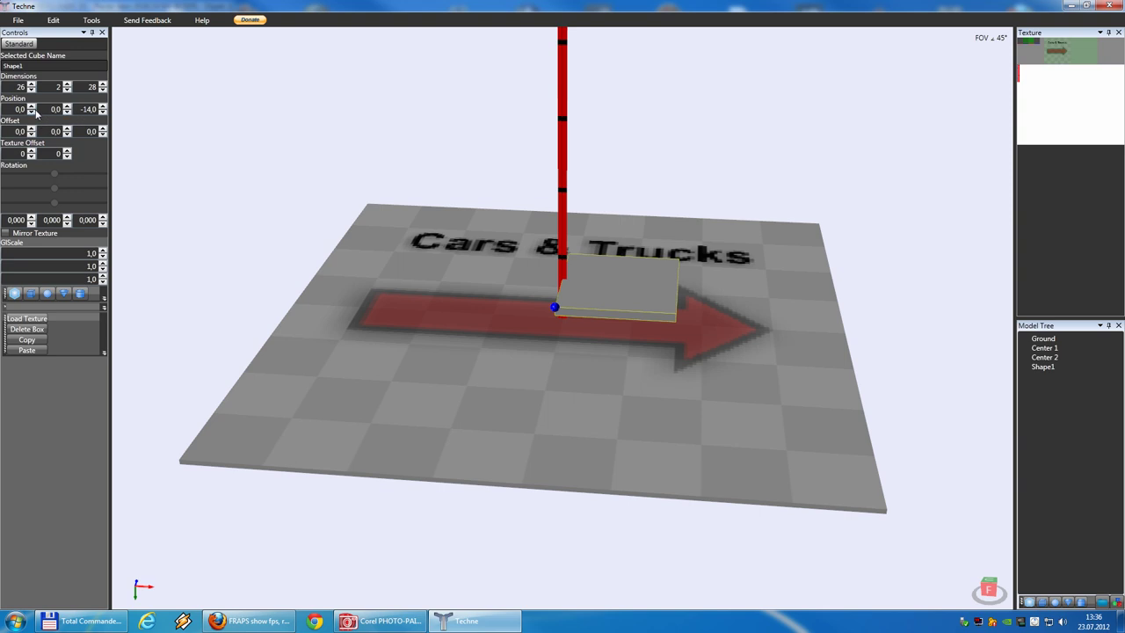
Move the floor plate behind the centre pole by setting its X position to -26.
drag(32, 113, 35, 113)
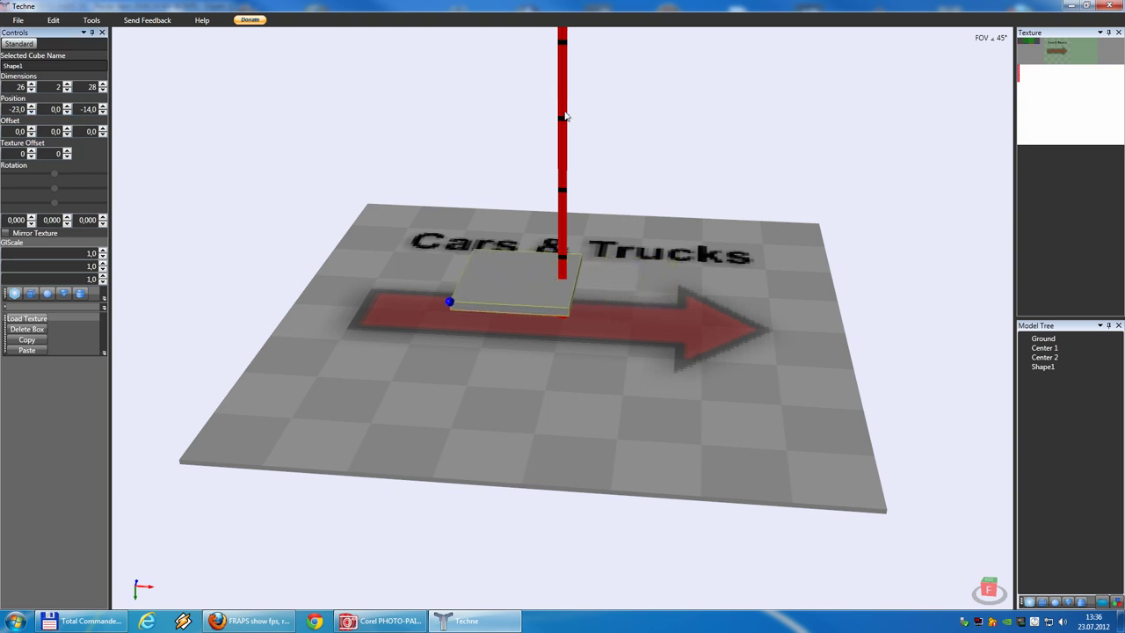
drag(623, 195, 651, 186)
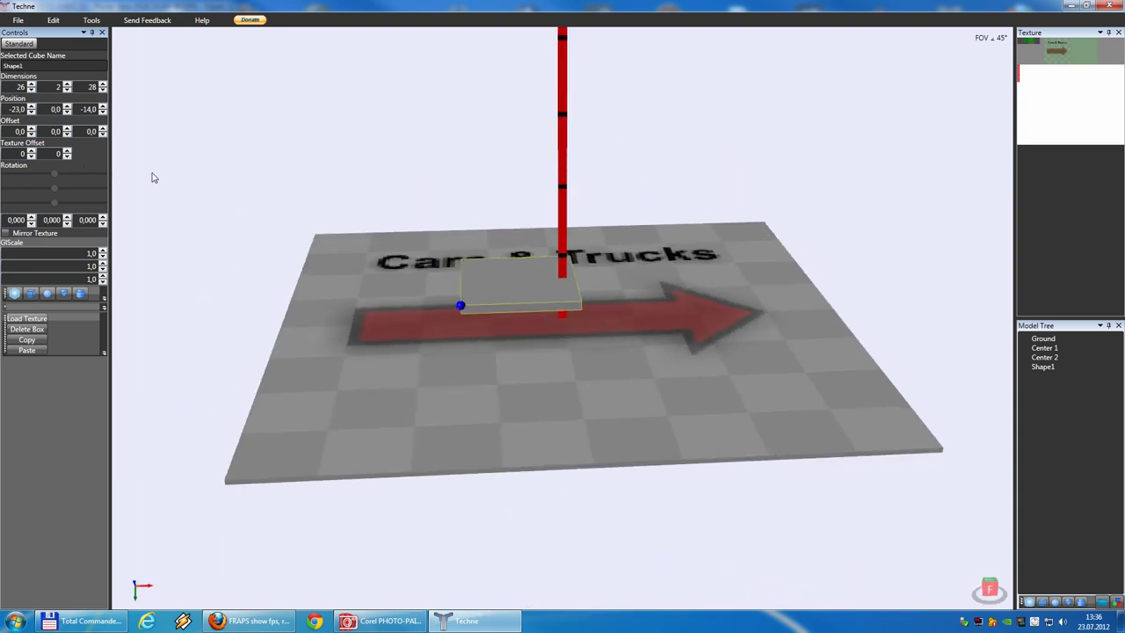
click(31, 113)
click(31, 112)
click(30, 113)
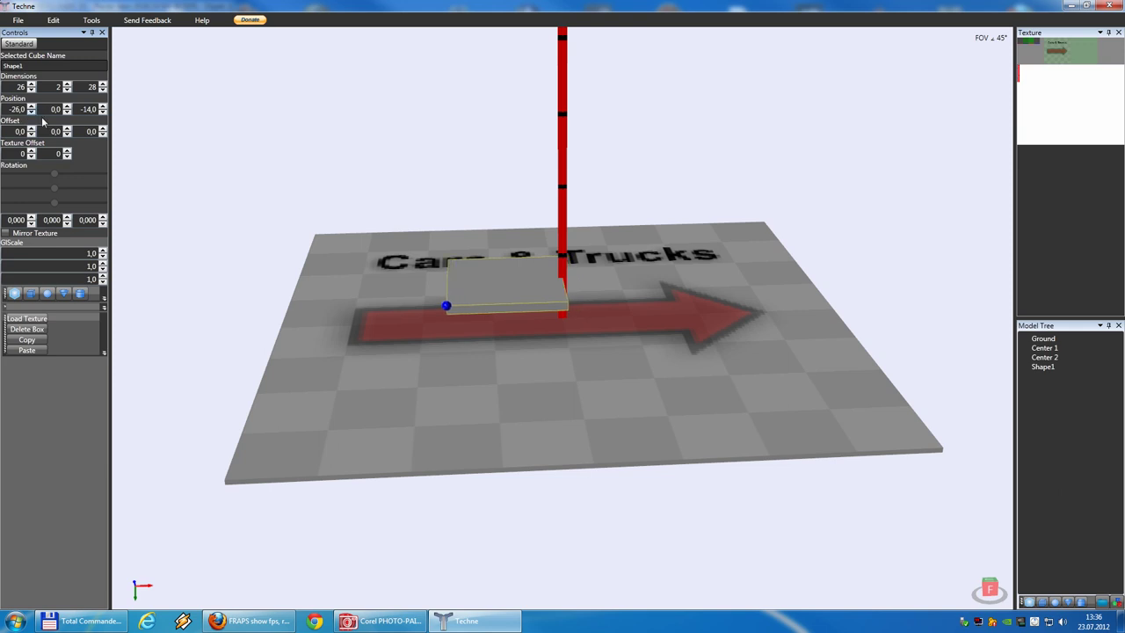
Switch to Corel PHOTO-PAINT, shift the blueprint to about 919, 478 and return the floor bar under the side view at about 706, 371.
mouse_move(397, 622)
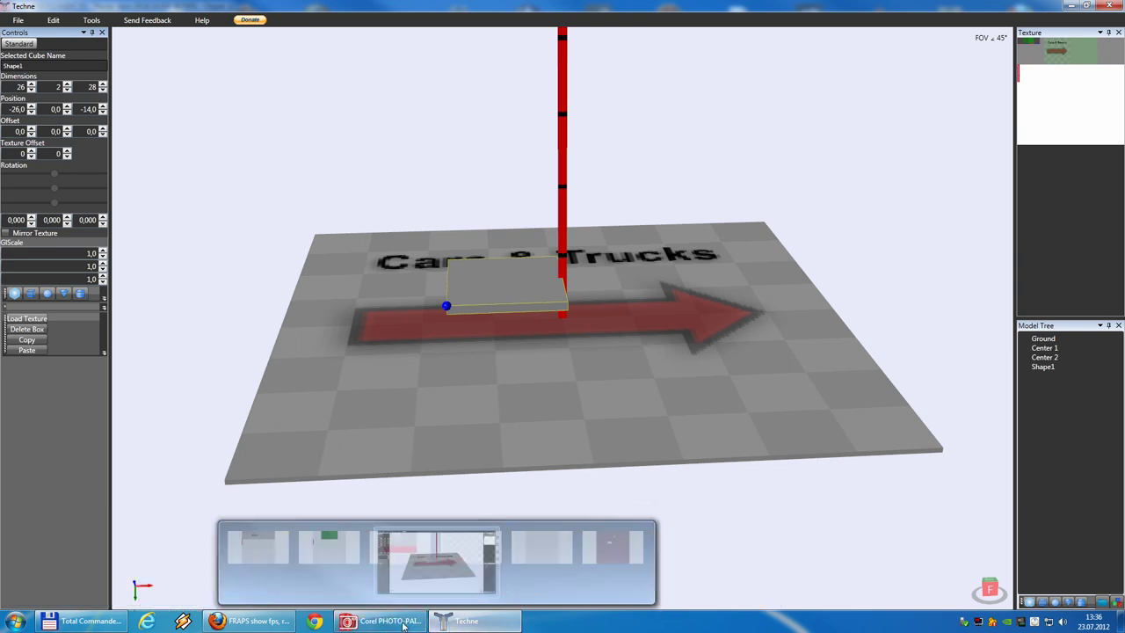
click(394, 623)
click(634, 480)
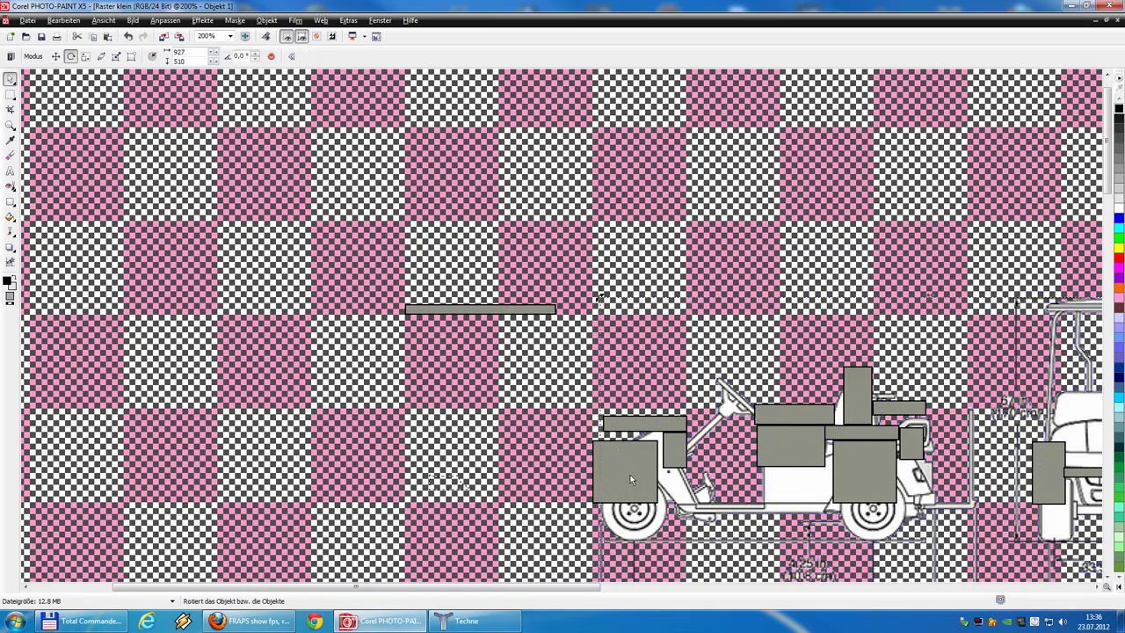
drag(682, 489, 676, 460)
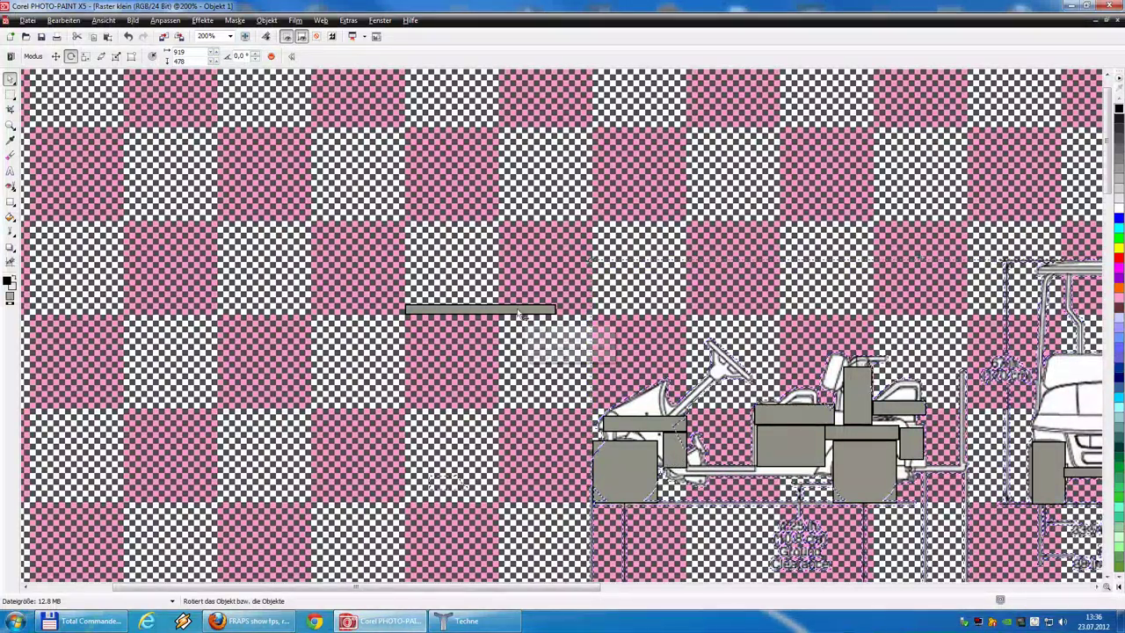
drag(517, 309, 781, 473)
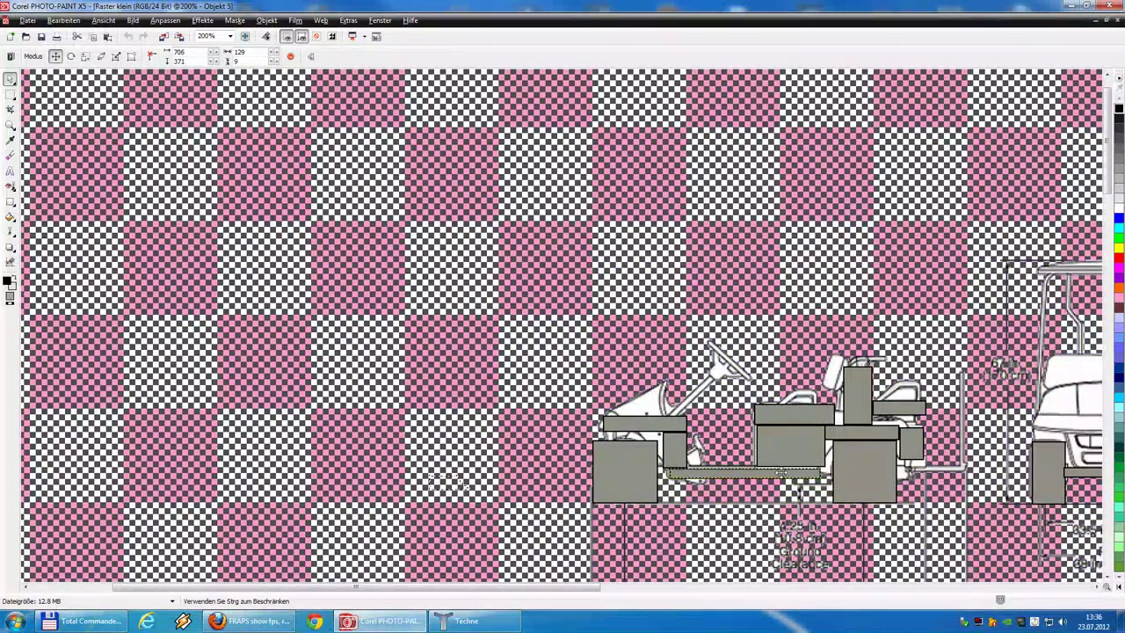
Move the side view's front wheel block to about 567, 267 and one front-view wheel block to about 1199, 343 on empty grid.
drag(617, 464, 524, 370)
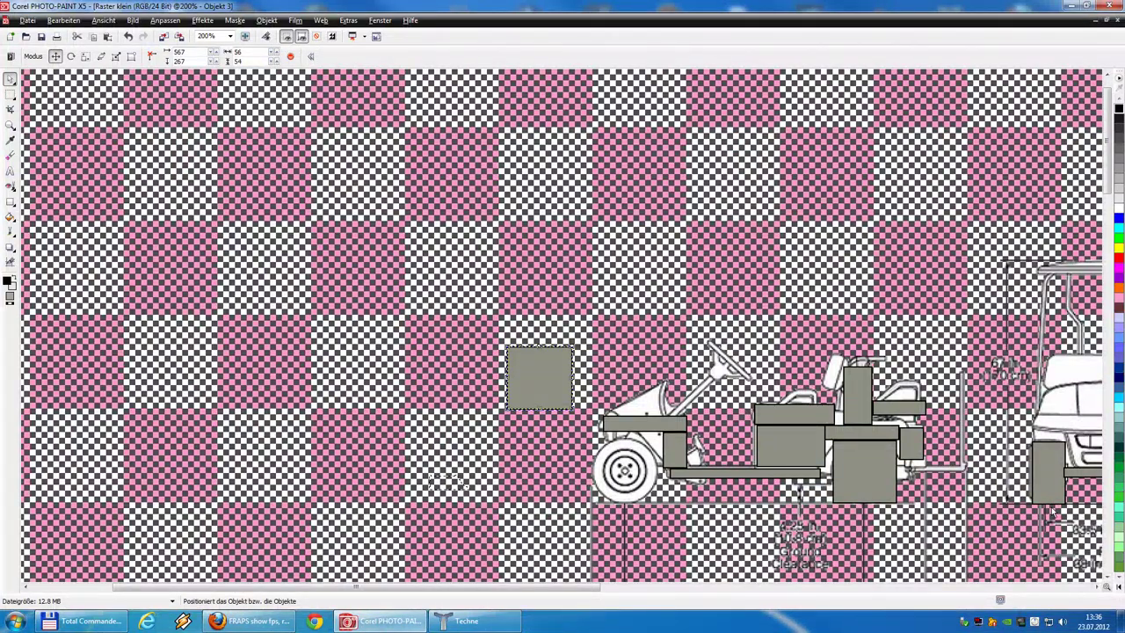
scroll(650, 292, down, 2)
scroll(651, 293, up, 4)
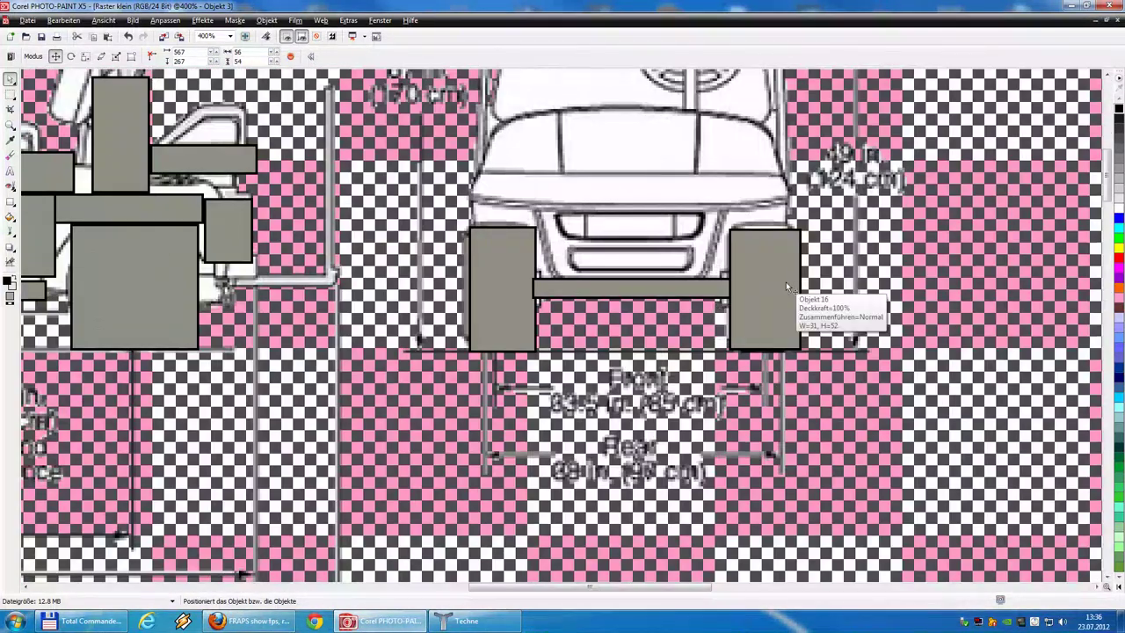
drag(765, 284, 943, 270)
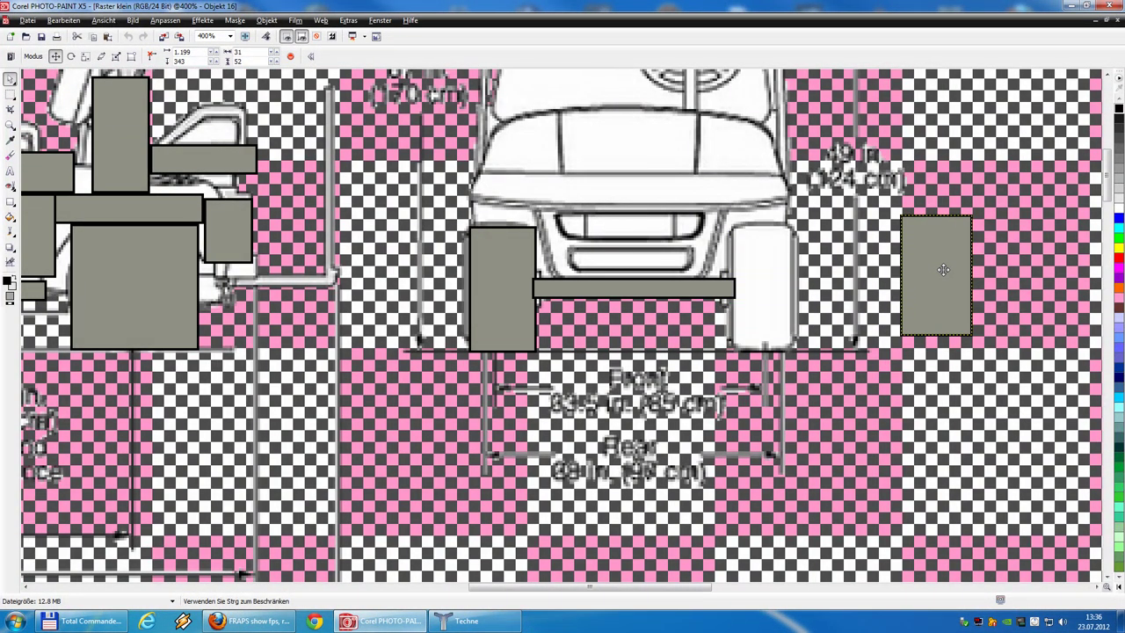
Switch back to Techne and add a cube for the front wheel with dimensions 8 x 8 x 6.
click(466, 620)
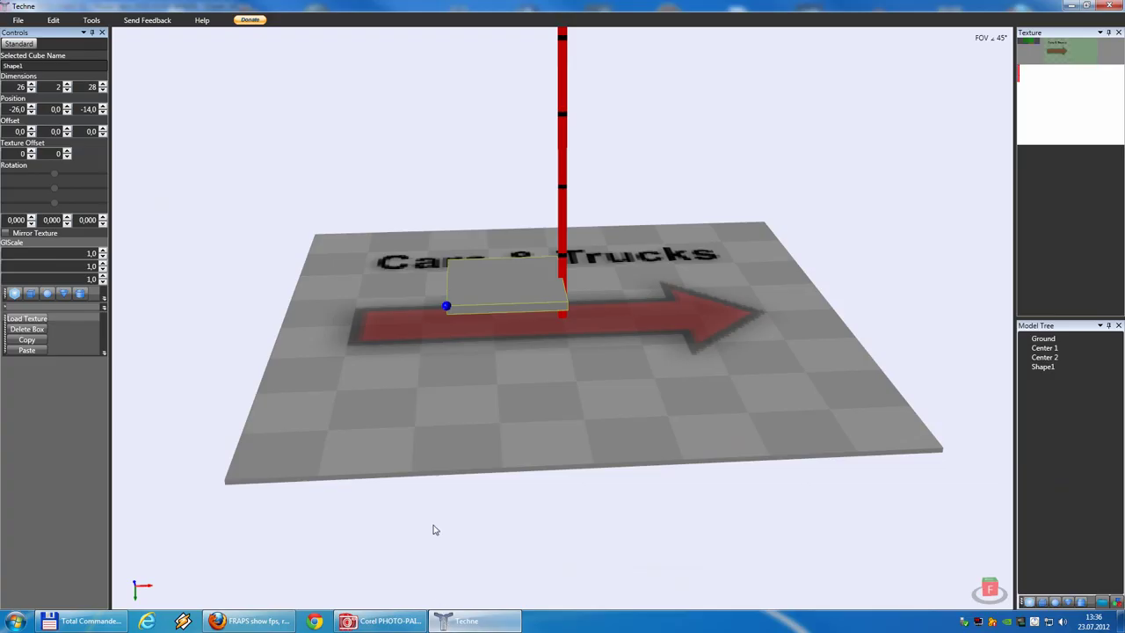
click(14, 294)
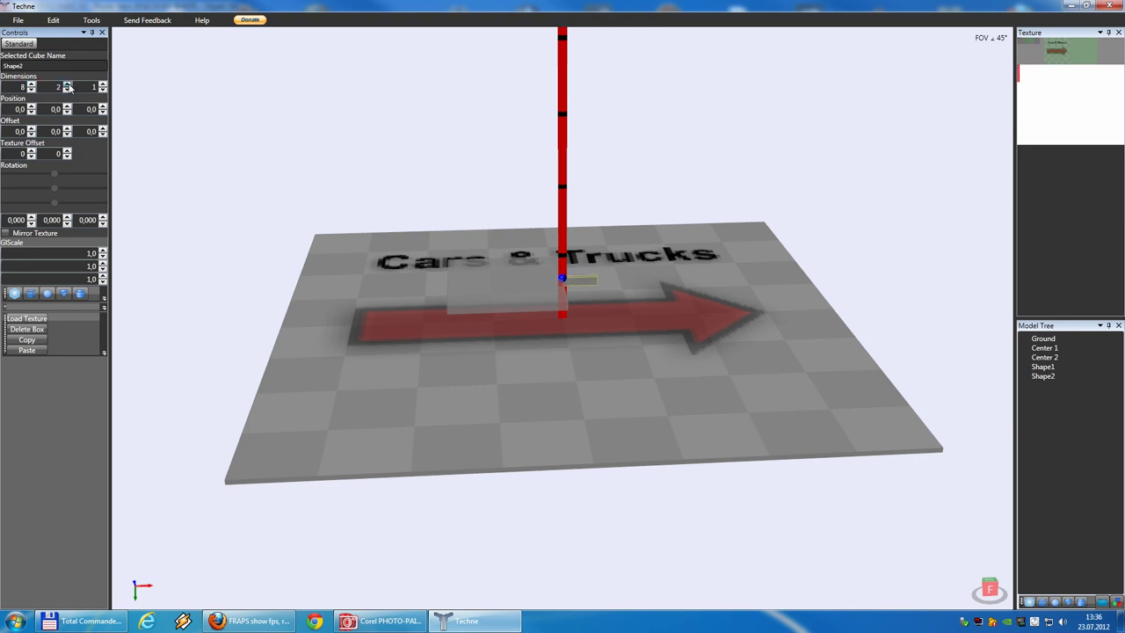
click(68, 85)
click(68, 85)
click(68, 85)
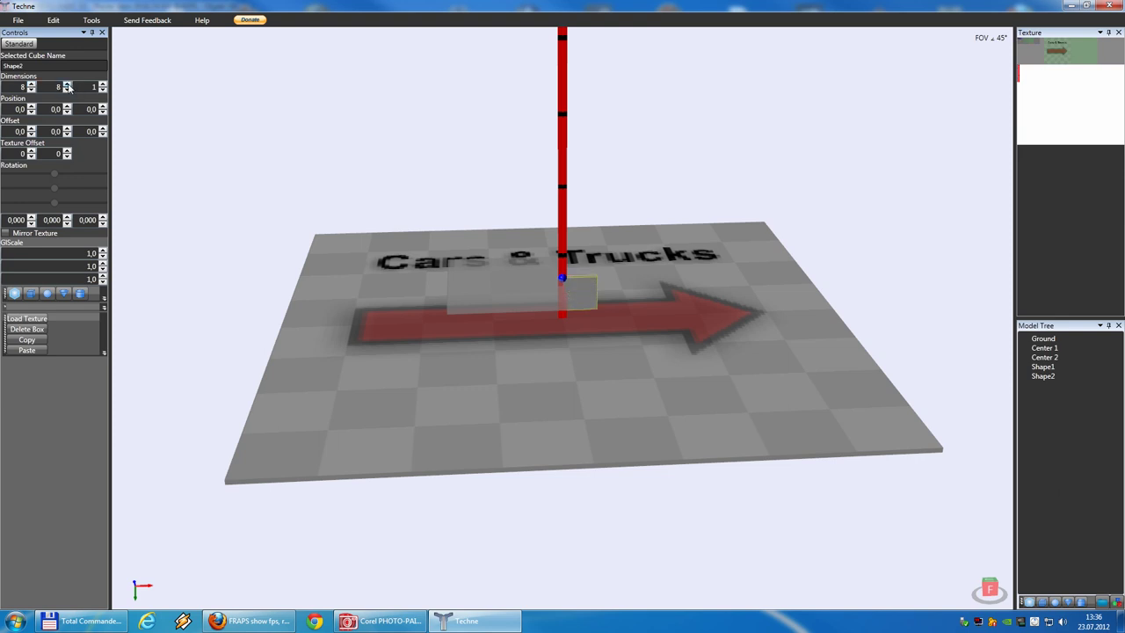
click(66, 90)
right_drag(375, 173, 198, 186)
drag(197, 191, 426, 315)
Select the wheel cube and lower it onto the ground plate by setting its Y position to 2.
click(421, 351)
scroll(369, 330, up, 4)
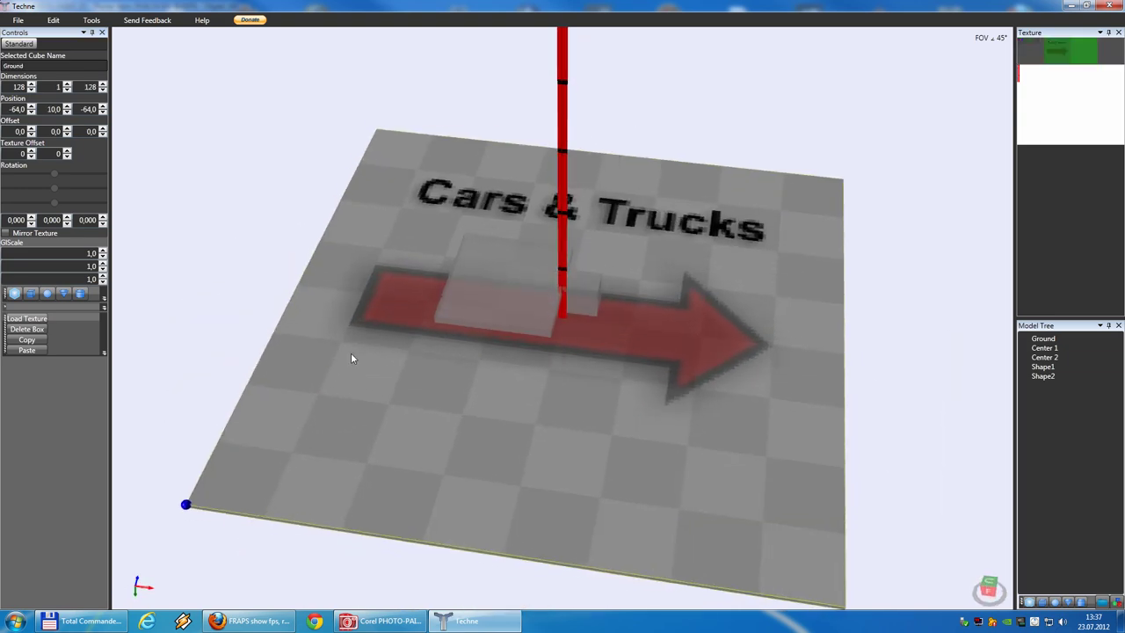
drag(345, 352, 370, 340)
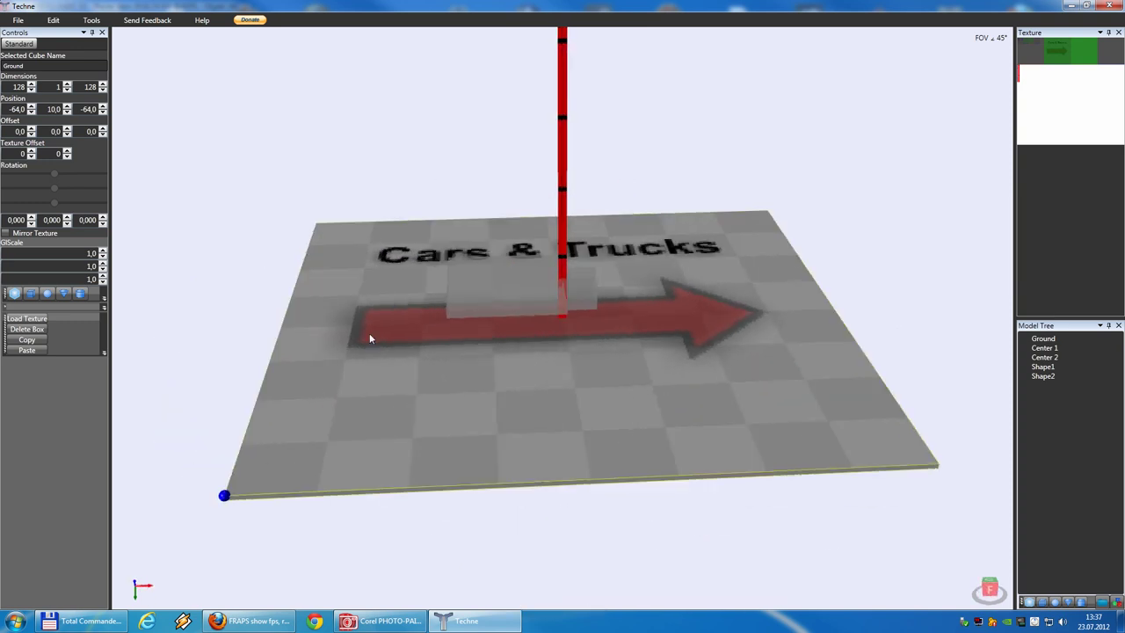
drag(452, 327, 603, 341)
click(590, 286)
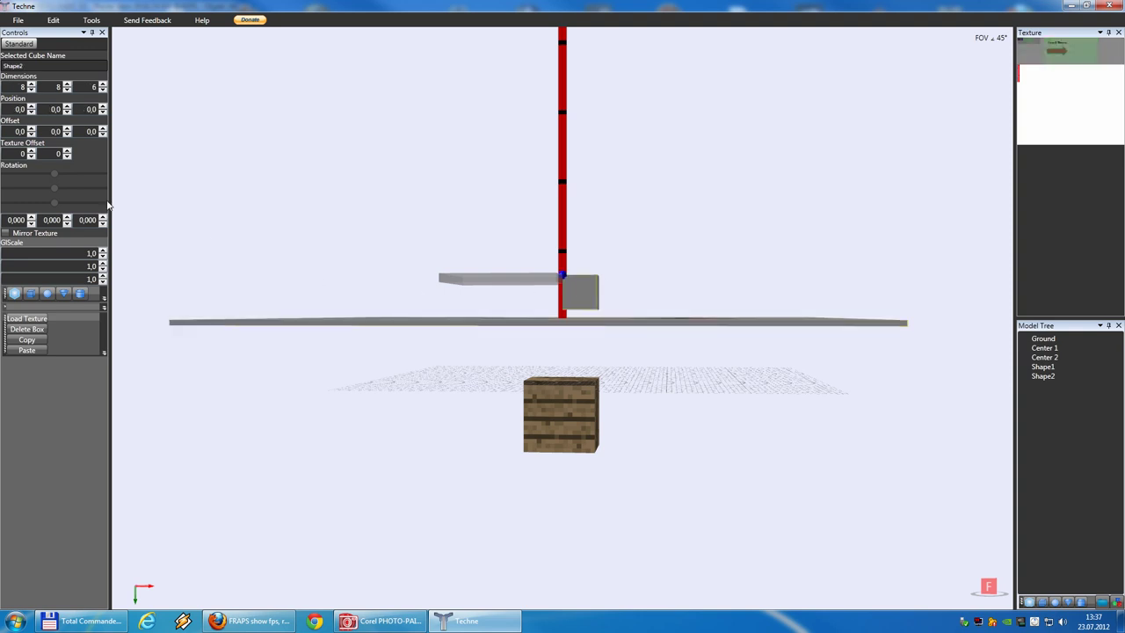
click(67, 107)
click(67, 106)
Check the wheel's place in the Corel PHOTO-PAINT blueprint and set the wheel cube's X position to 2 in Techne.
drag(490, 194, 547, 231)
click(31, 107)
click(32, 107)
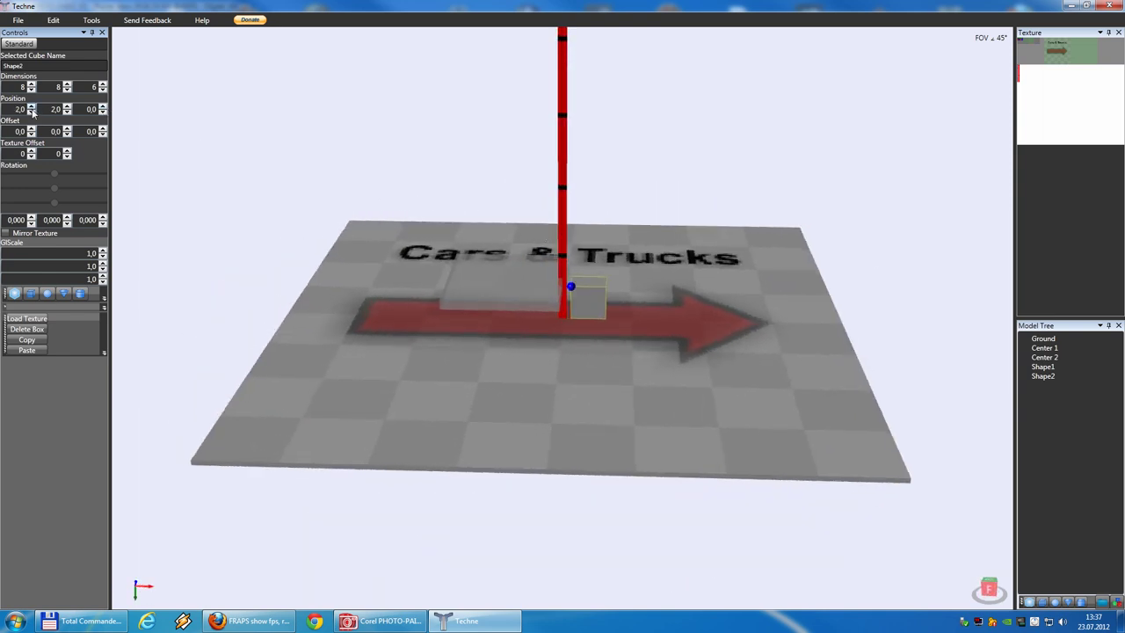
click(32, 112)
click(402, 623)
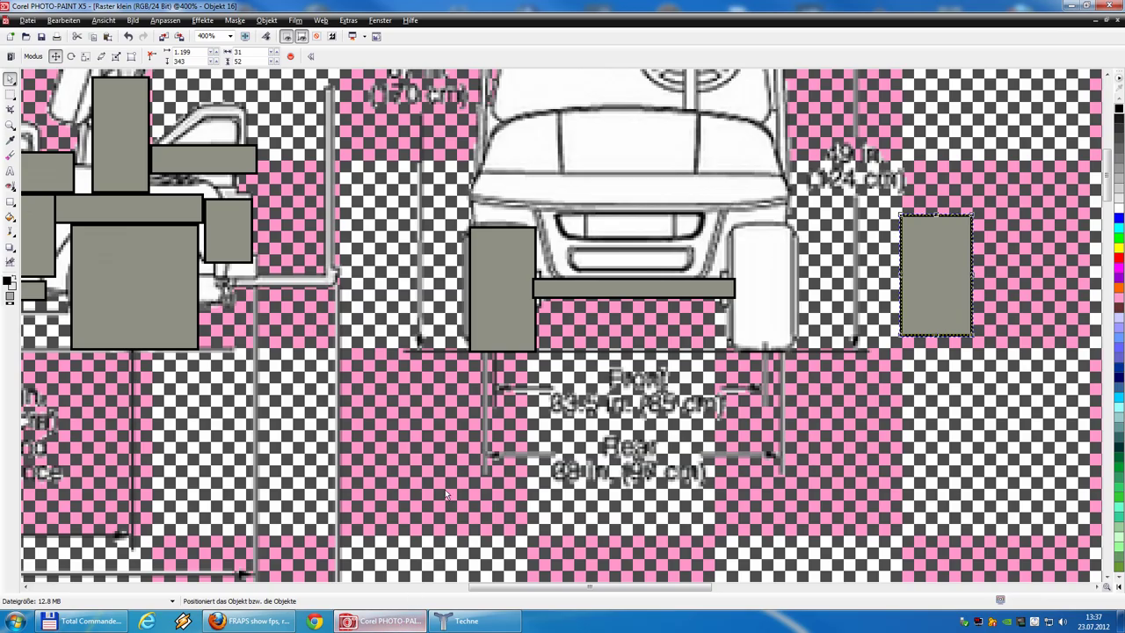
scroll(140, 354, down, 1)
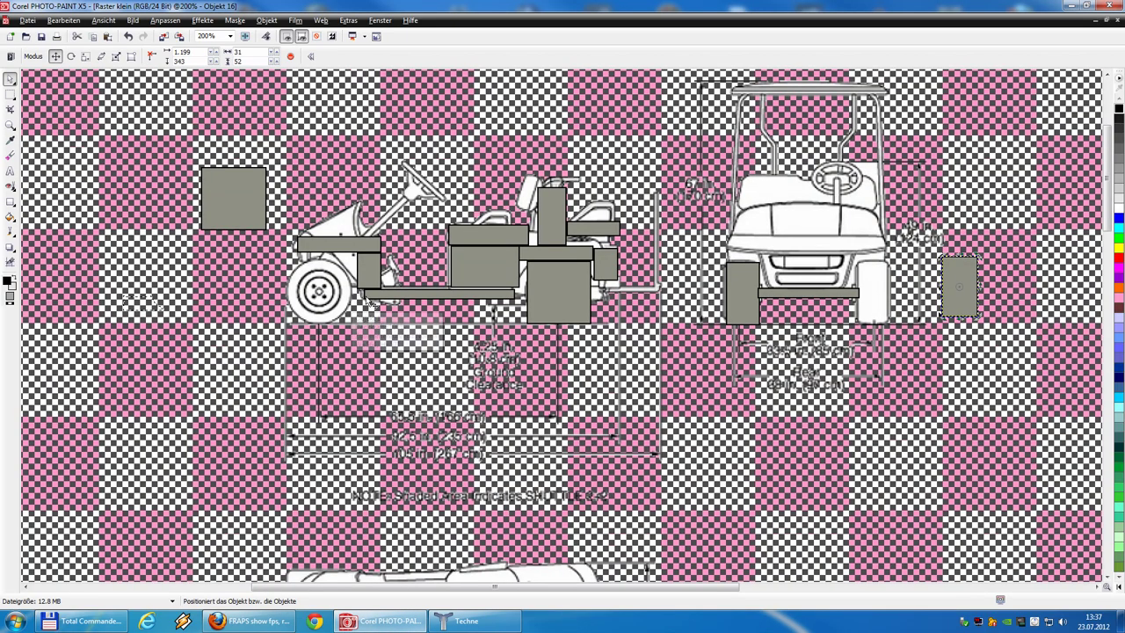
click(463, 621)
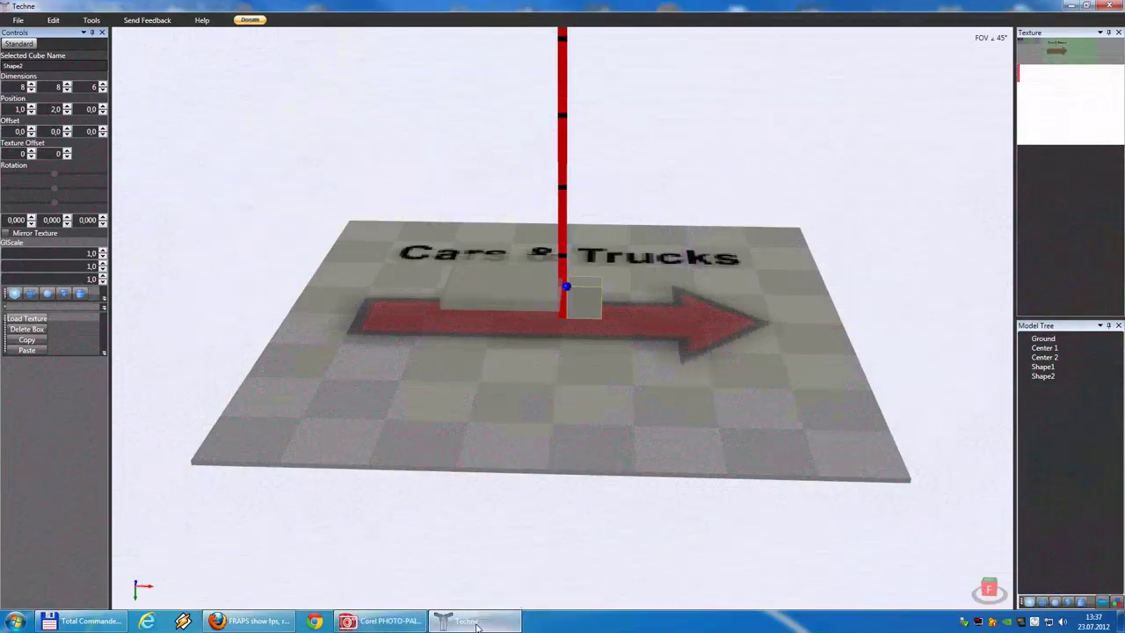
click(32, 113)
scroll(570, 304, up, 10)
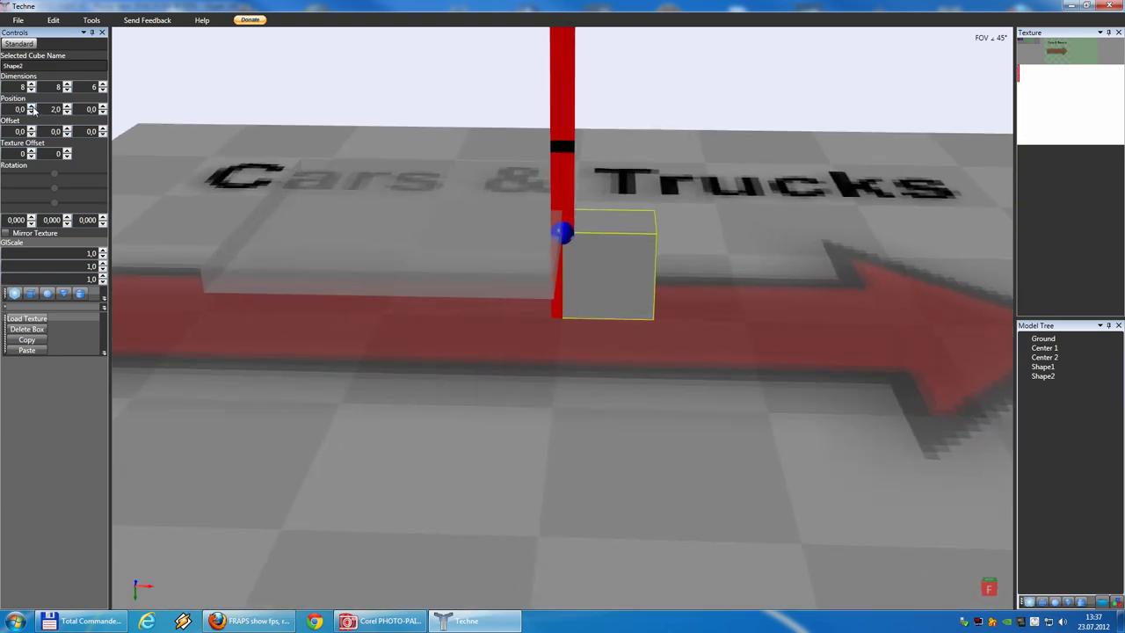
click(31, 107)
click(31, 106)
Align the wheel cube with the side edge of the floor plate by setting its Z position to -14.
drag(206, 128, 464, 220)
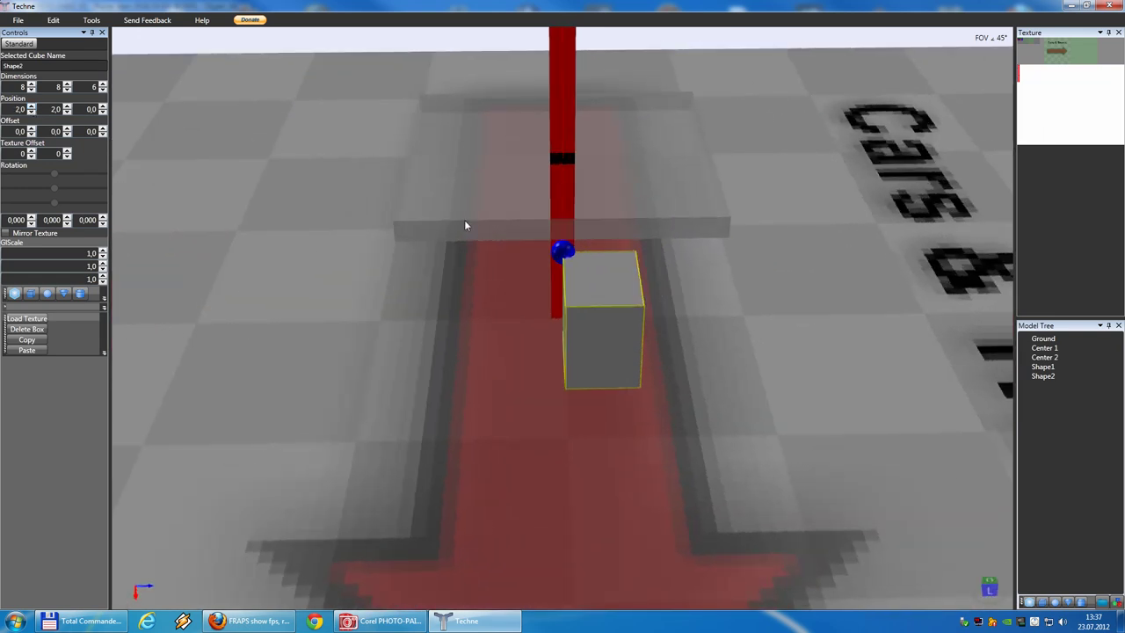
click(103, 113)
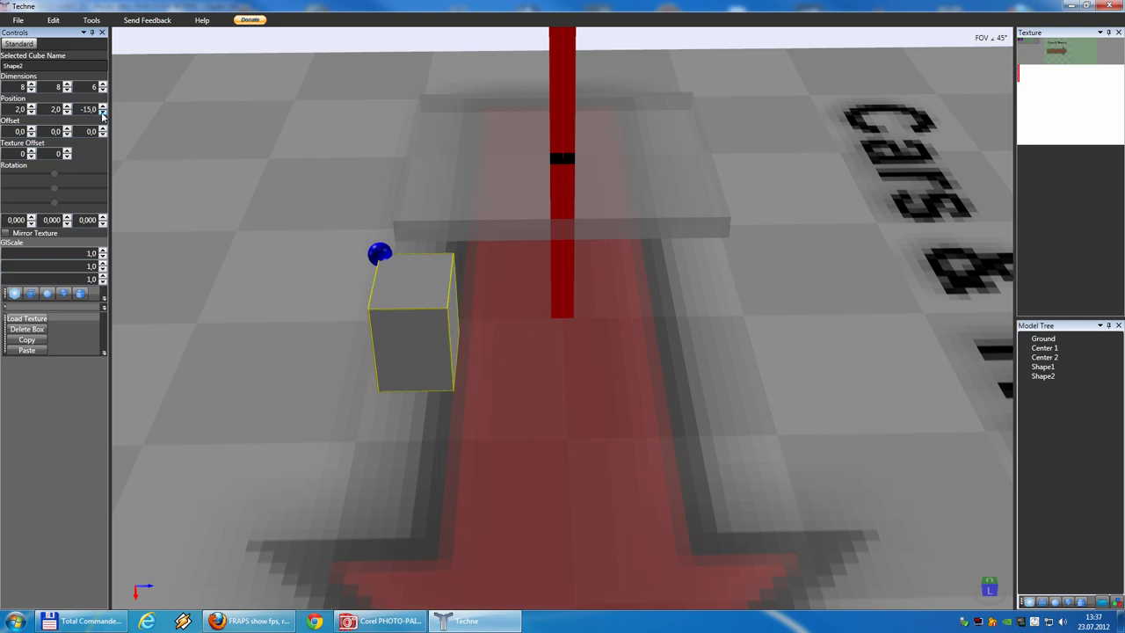
click(102, 108)
drag(292, 209, 377, 196)
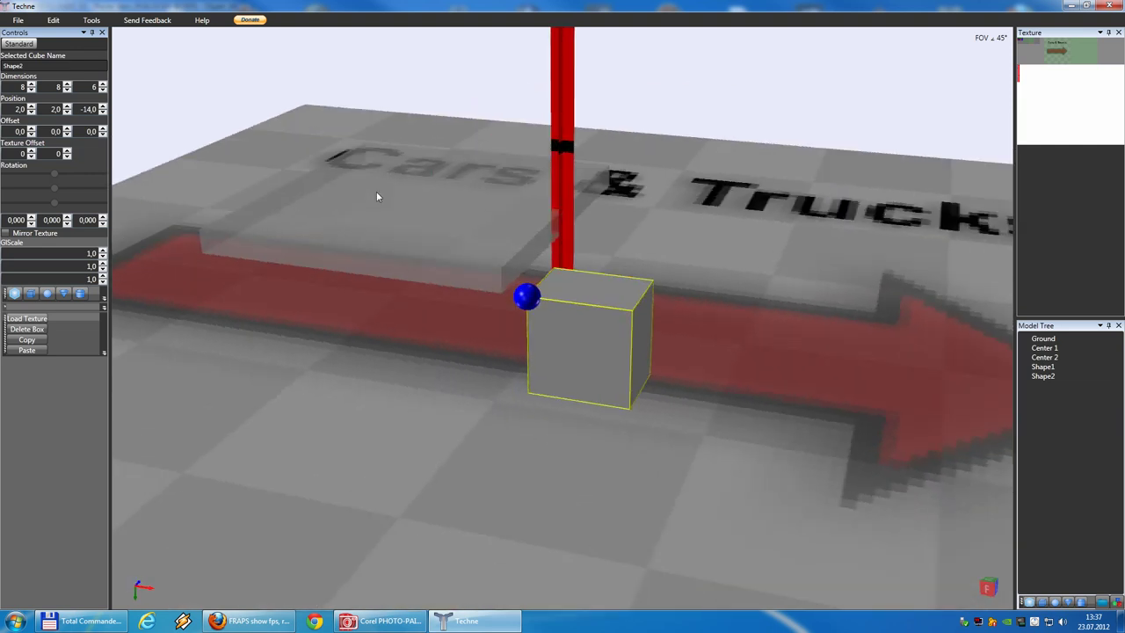
Copy the wheel cube and paste a duplicate of it without coordinates.
click(54, 20)
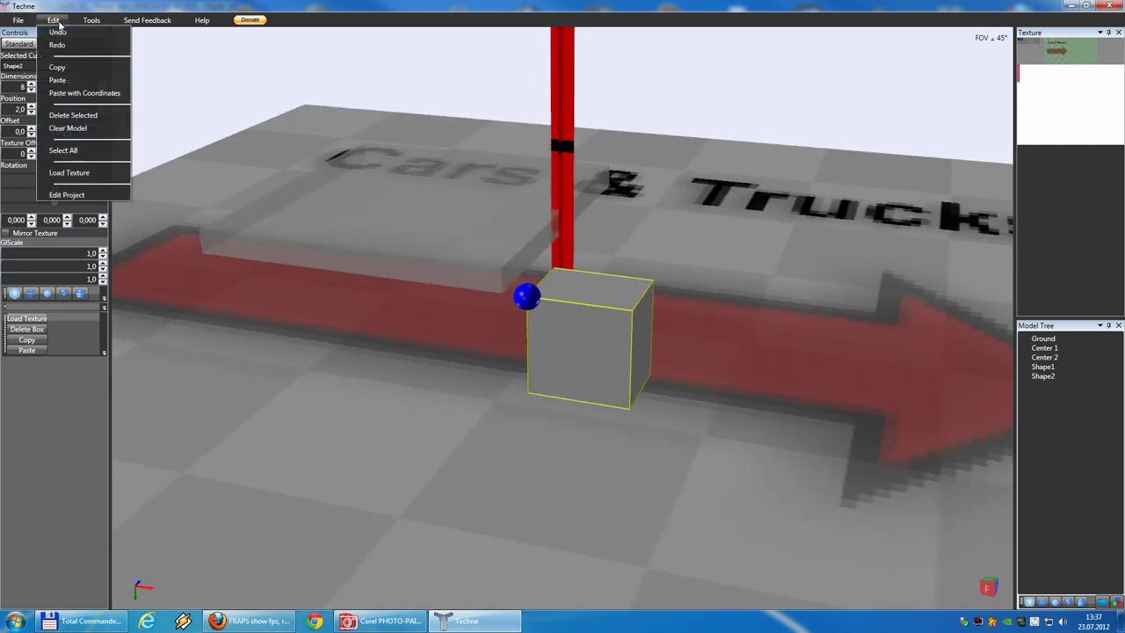
click(69, 67)
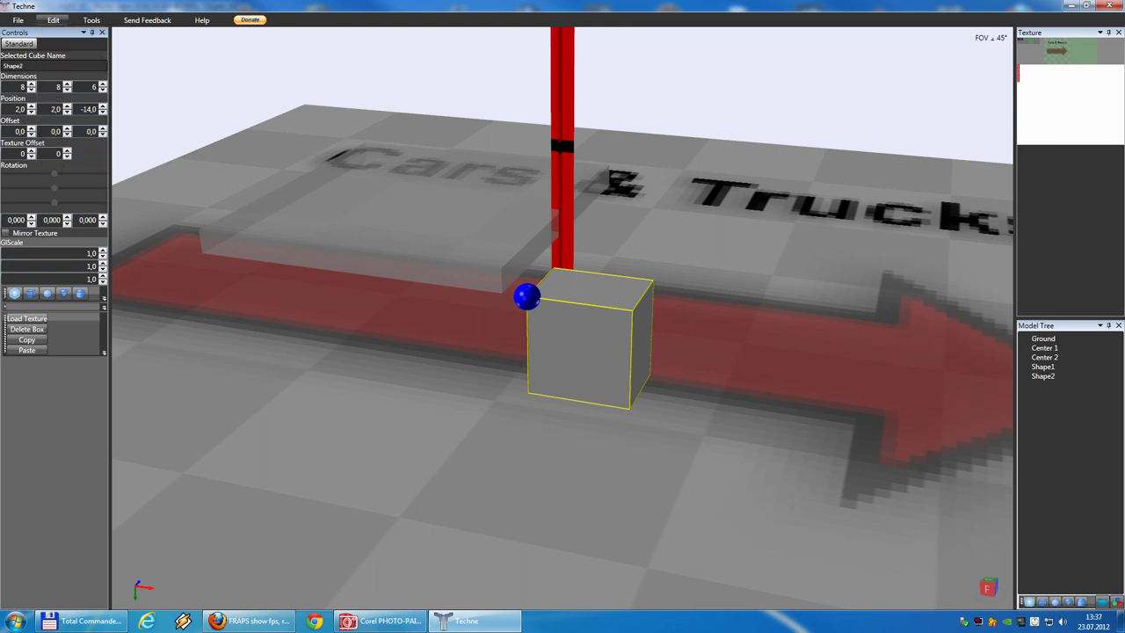
click(54, 22)
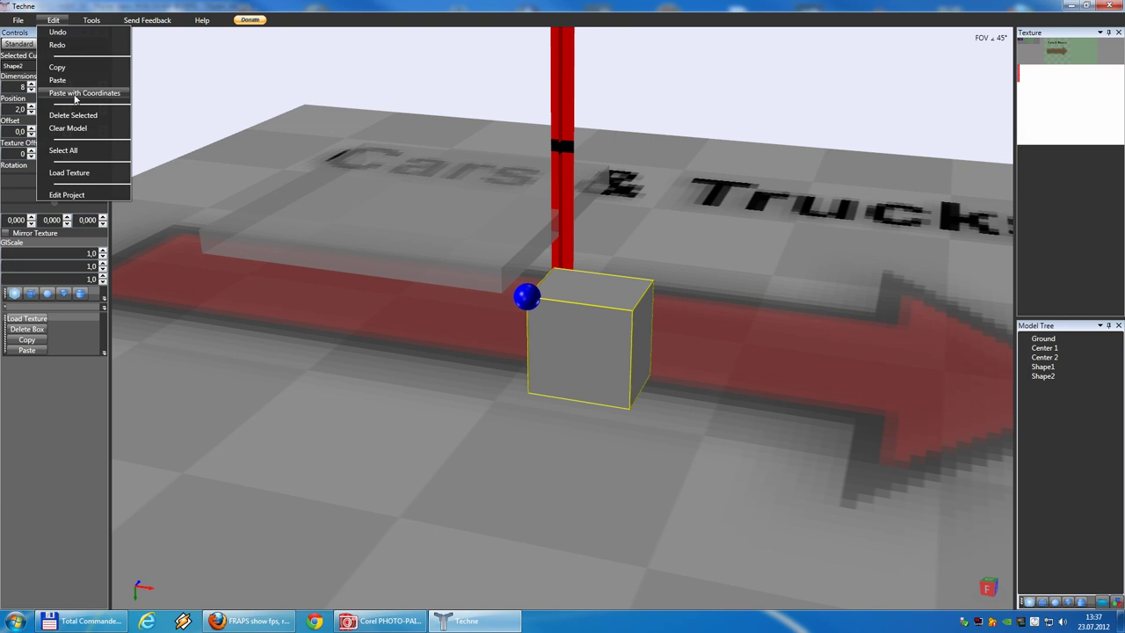
click(72, 82)
right_drag(730, 282, 664, 282)
click(600, 258)
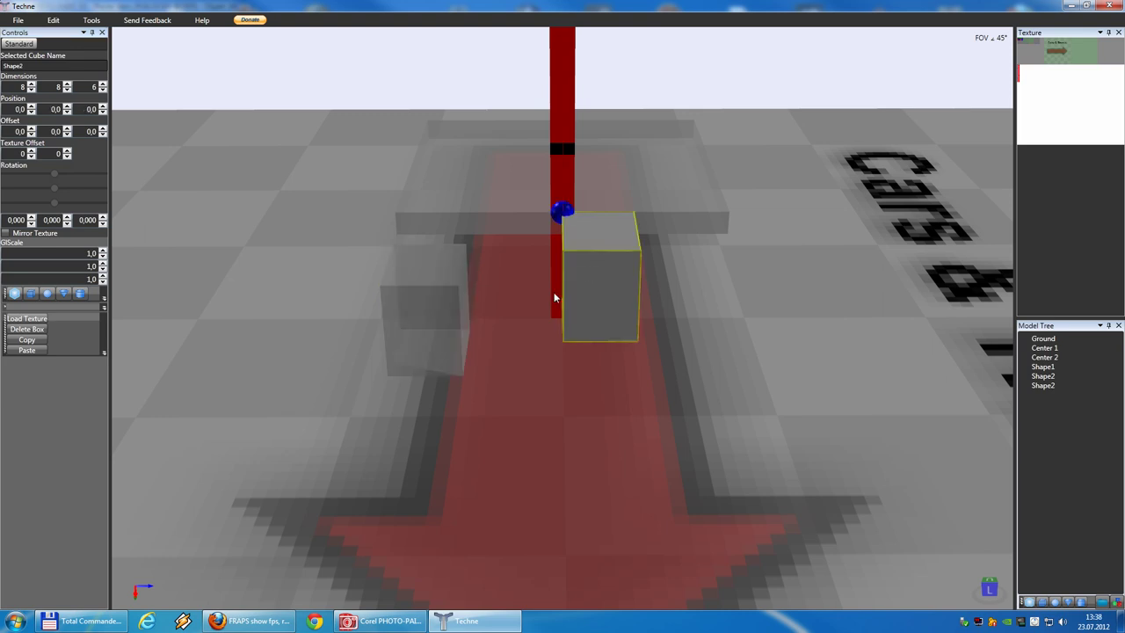
Delete the pasted duplicate of the wheel cube at the origin.
right_drag(553, 296, 600, 304)
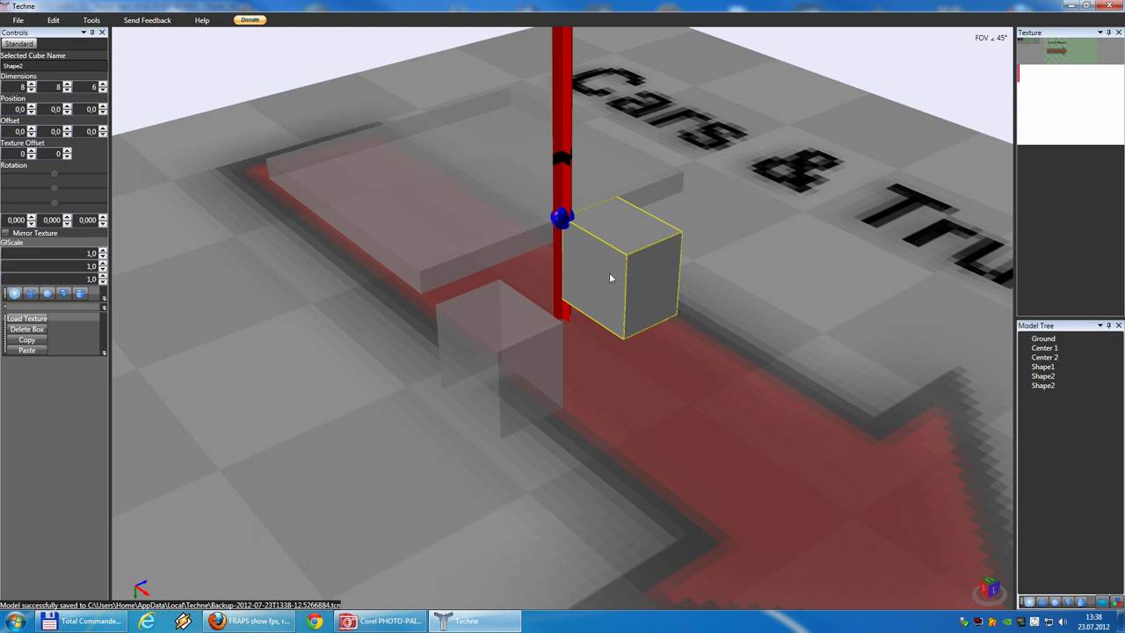
right_drag(609, 278, 651, 327)
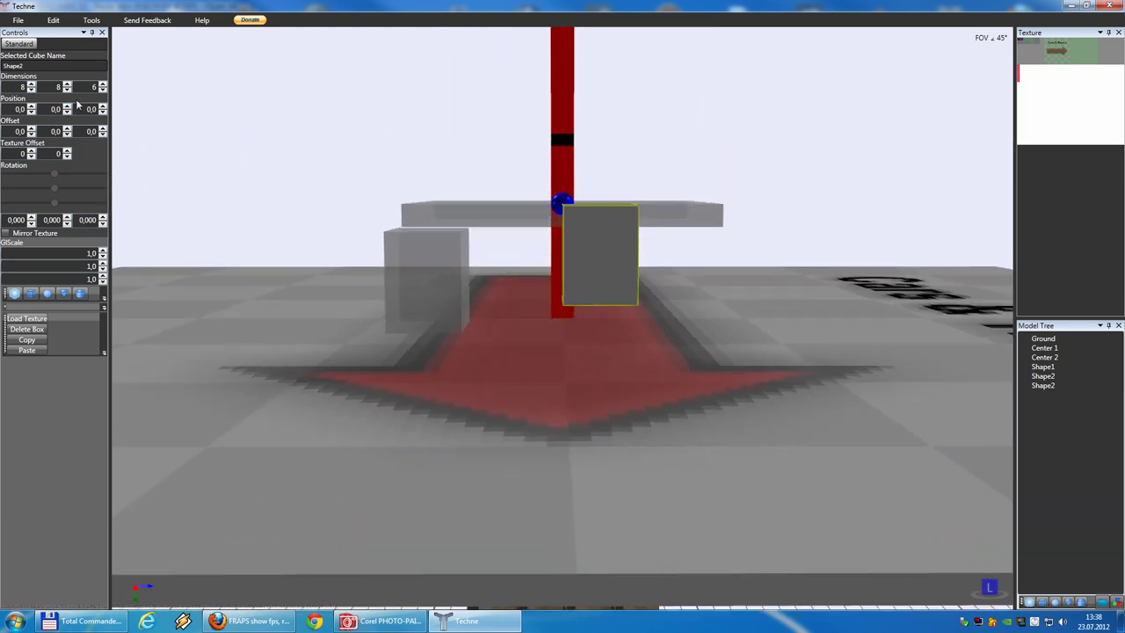
key(Delete)
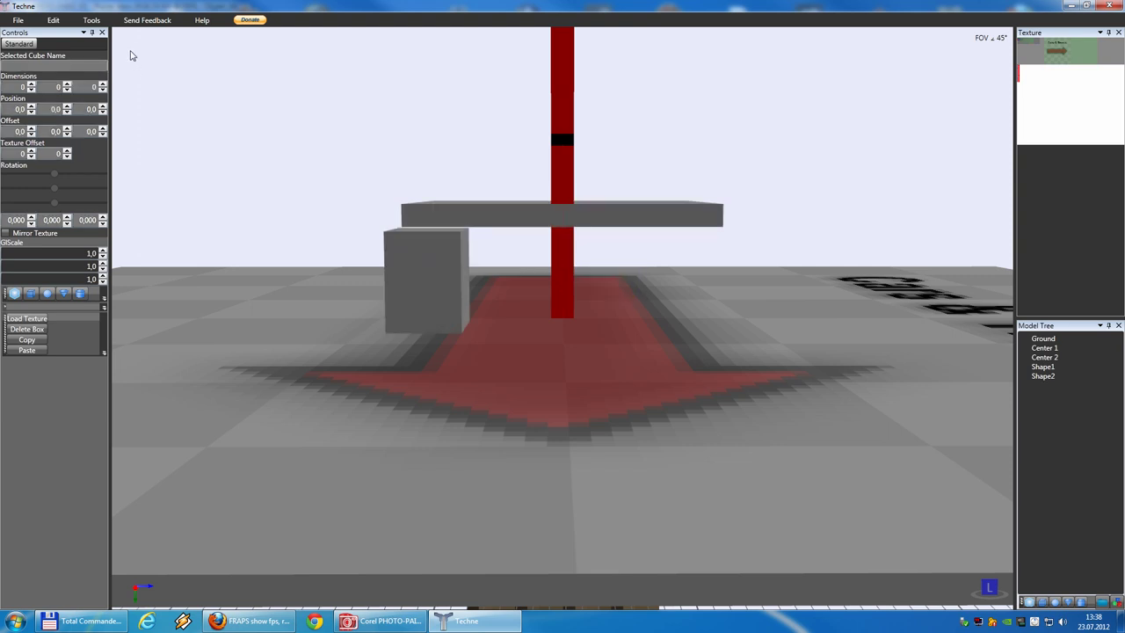
Paste a duplicate of the wheel cube with coordinates and set its Z position to 8 on the opposite side.
click(54, 20)
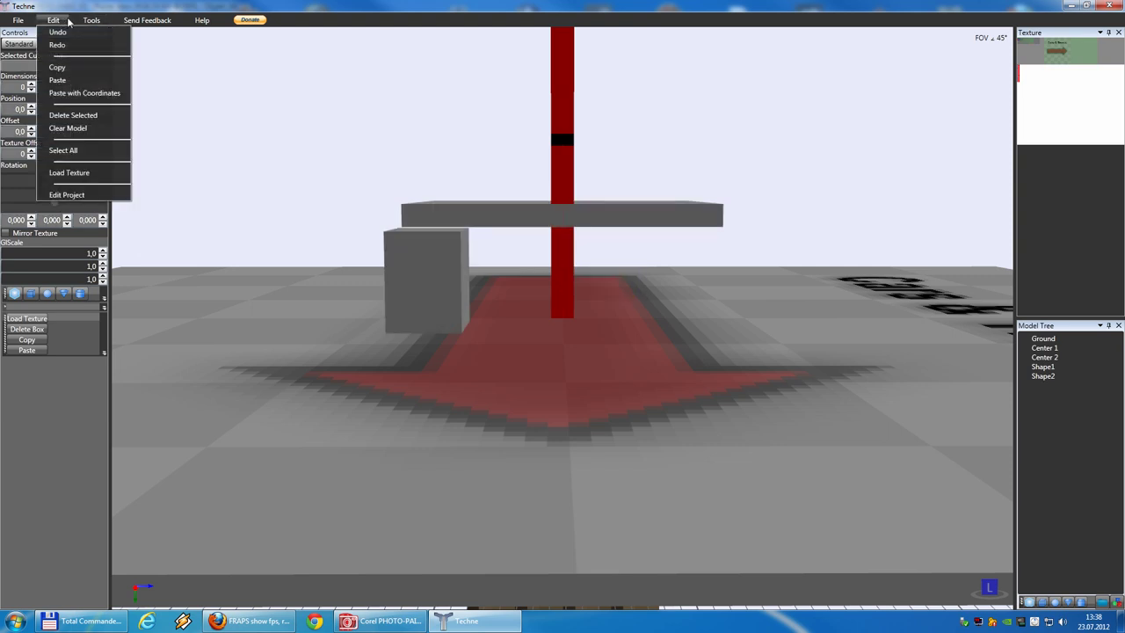
click(72, 93)
click(423, 271)
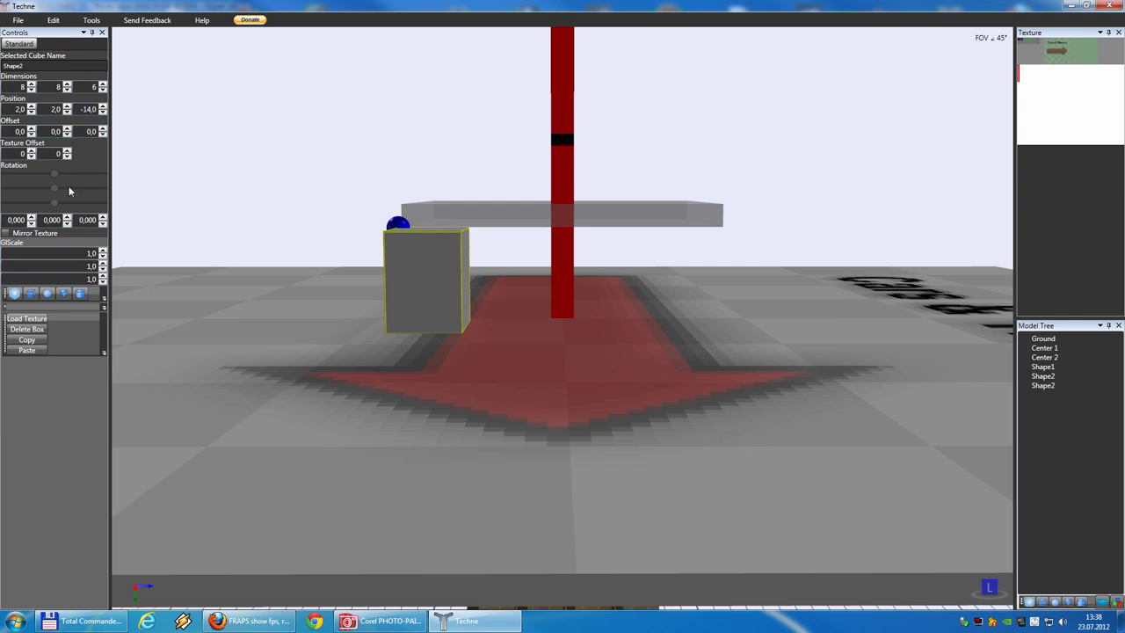
click(103, 113)
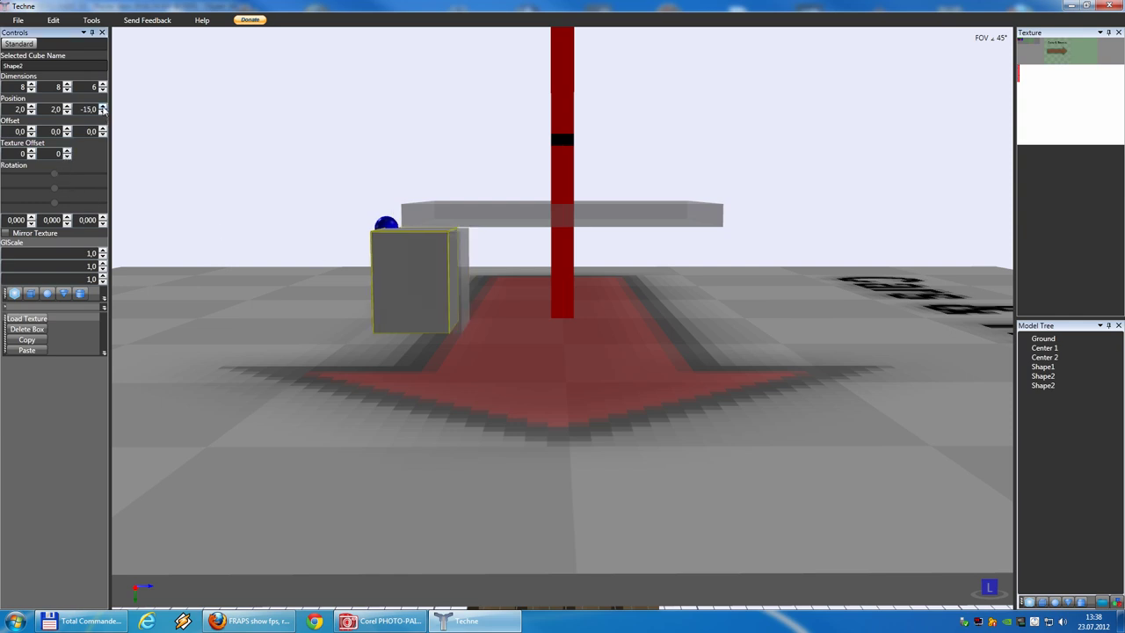
drag(103, 107, 103, 107)
click(103, 106)
right_drag(691, 324, 672, 328)
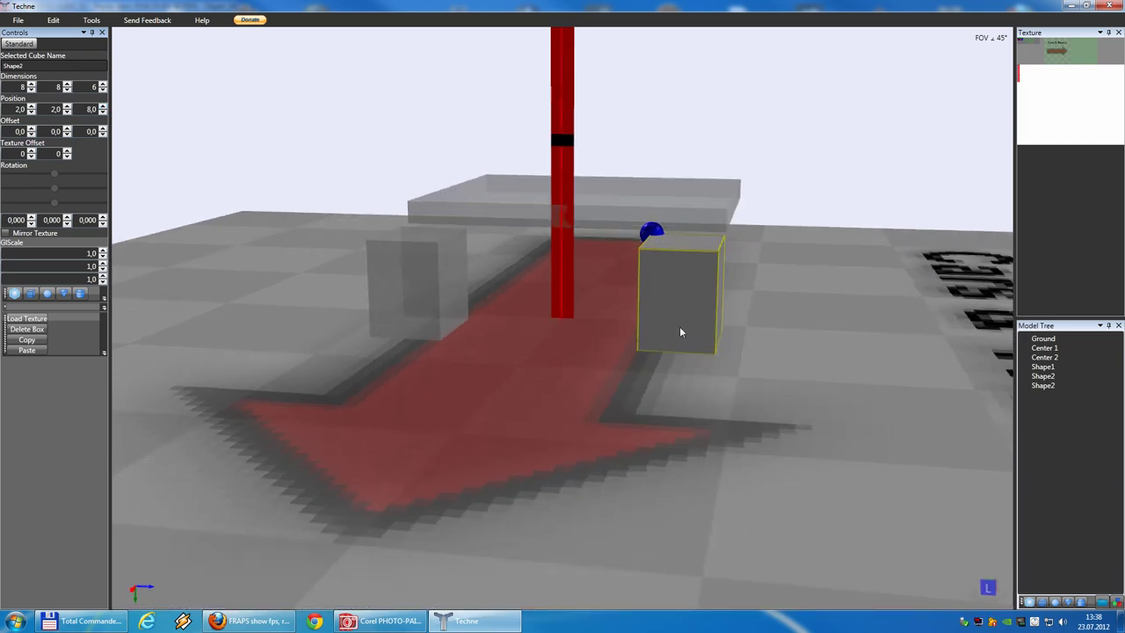
drag(672, 332, 589, 326)
Check the floor's height in the Corel PHOTO-PAINT blueprint and set the floor plate's Y position to 4 in Techne.
click(585, 244)
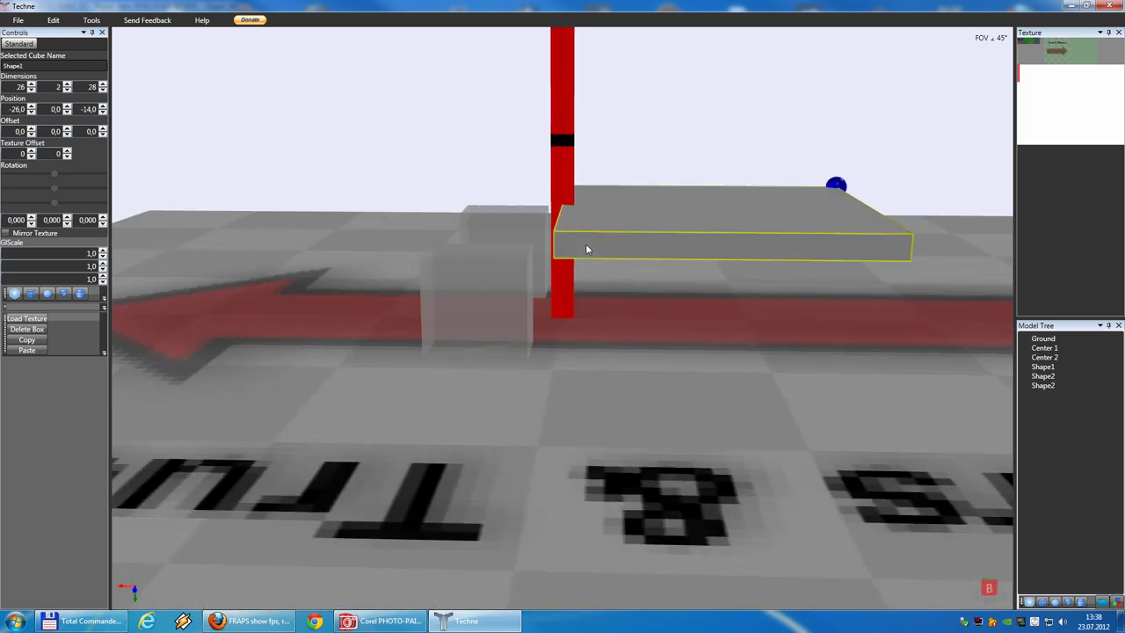
mouse_move(625, 313)
right_down()
mouse_move(625, 300)
mouse_move(625, 309)
right_up()
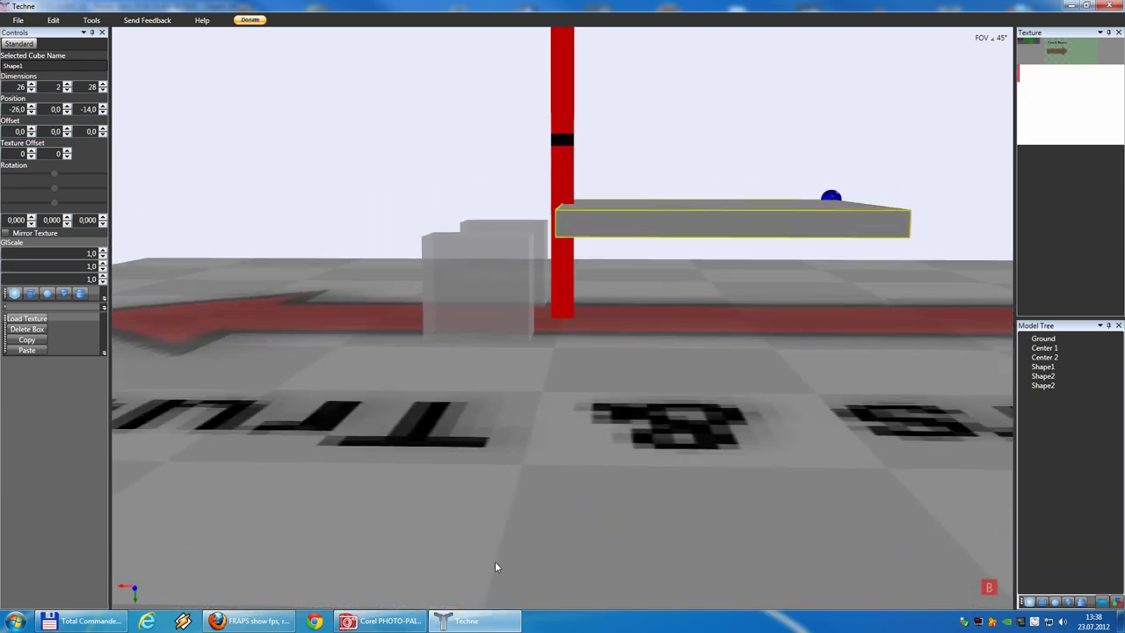
click(380, 622)
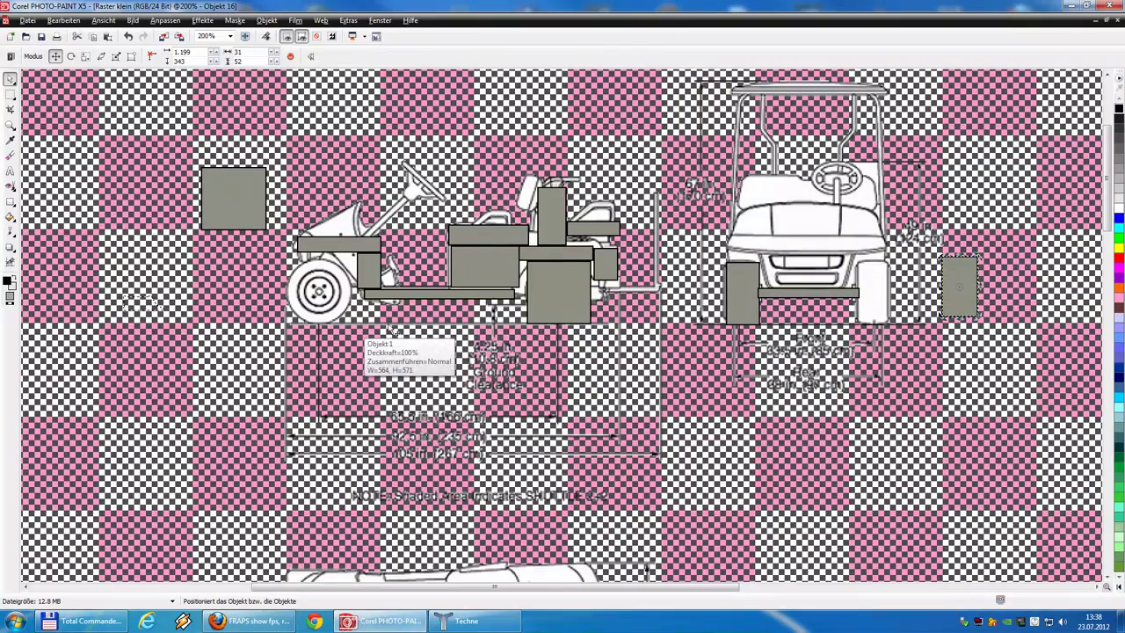
click(466, 622)
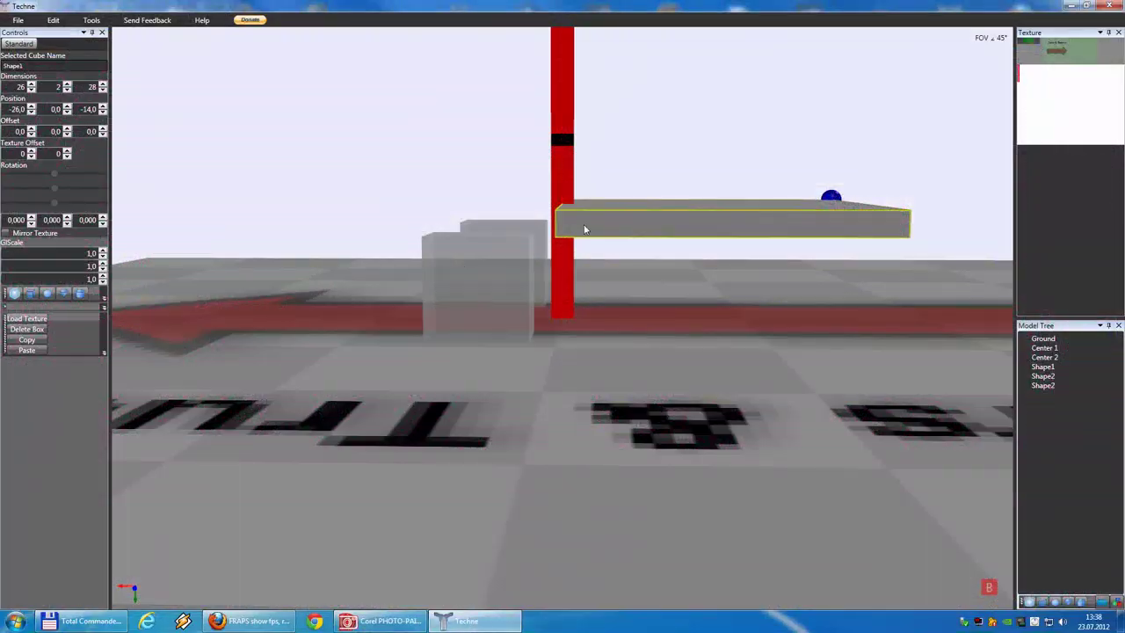
click(67, 107)
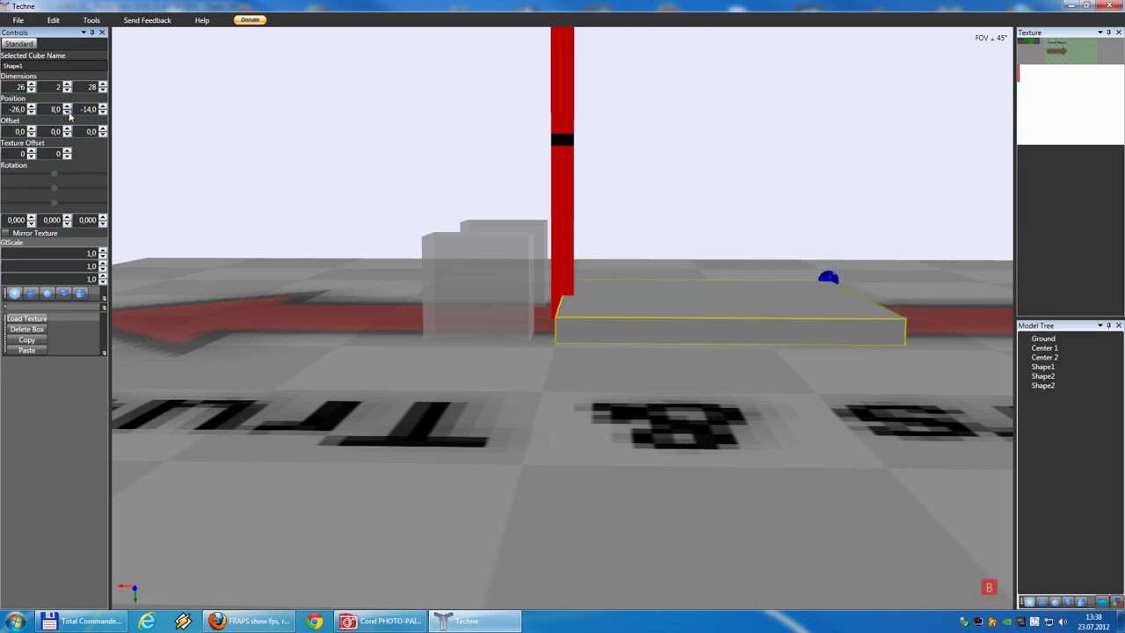
click(67, 112)
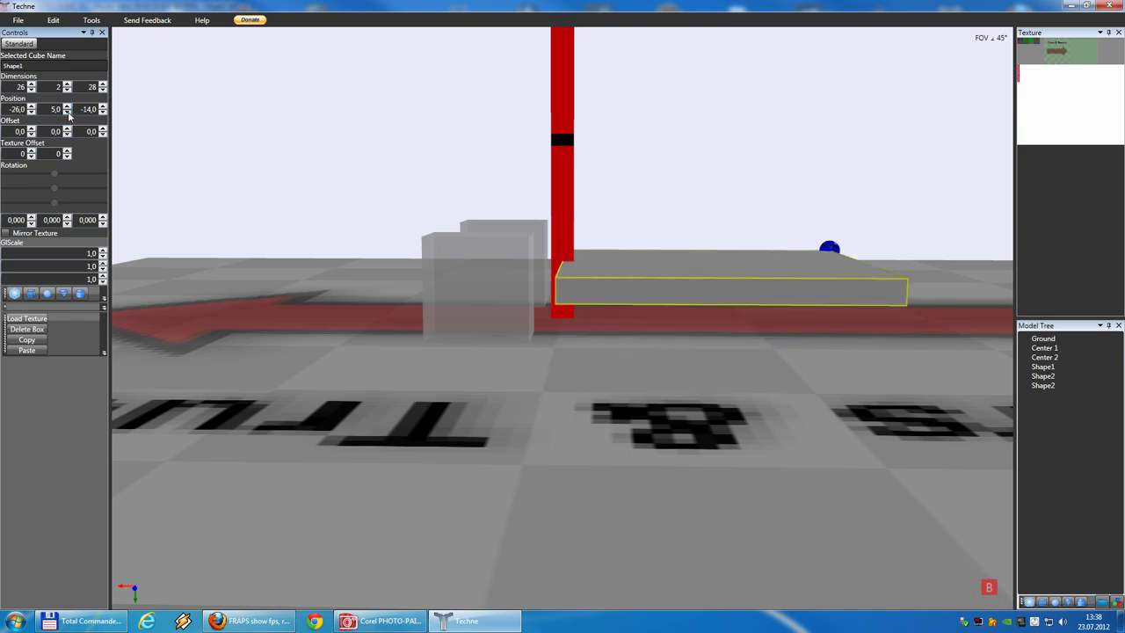
click(67, 111)
Check the rear wheel's place in the Corel PHOTO-PAINT blueprint, then duplicate the nearer front wheel cube with coordinates in Techne.
click(466, 622)
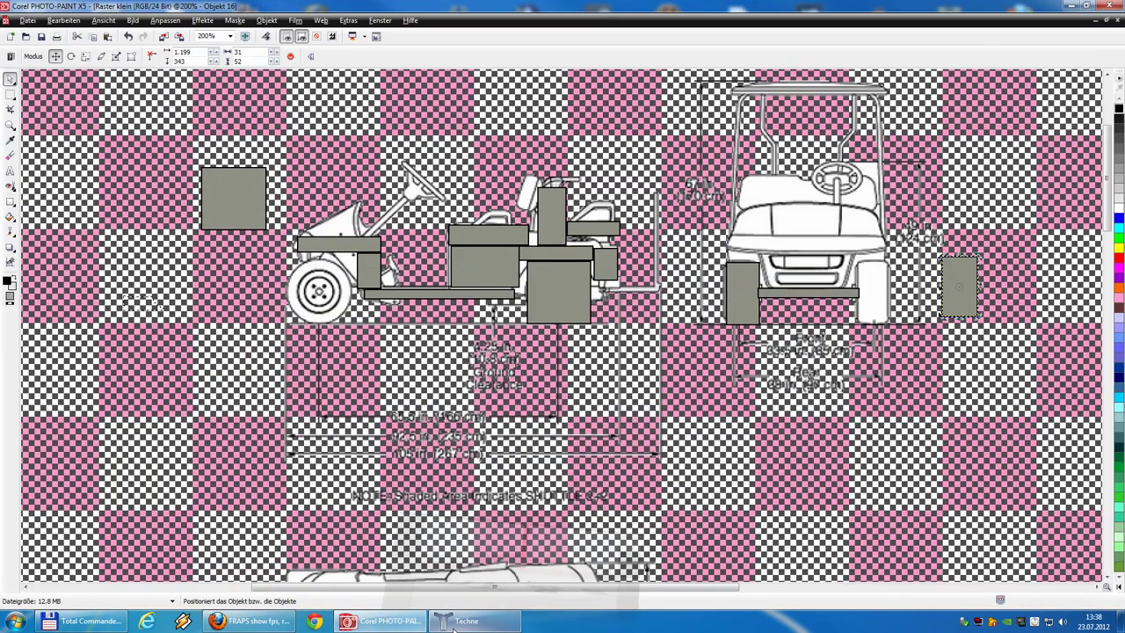
click(554, 300)
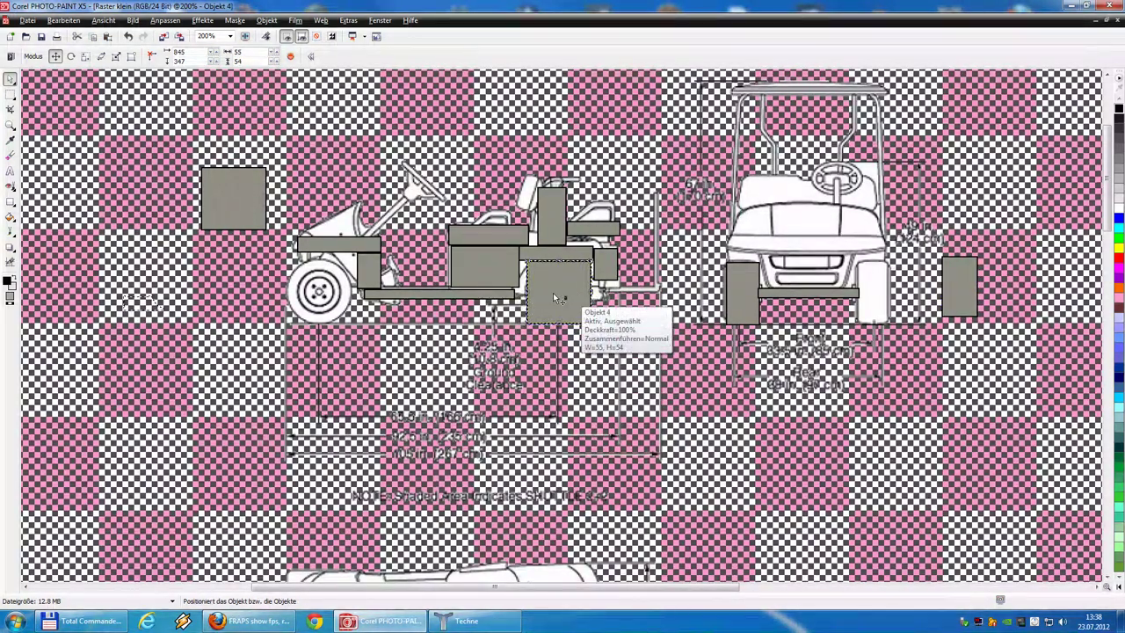
click(466, 621)
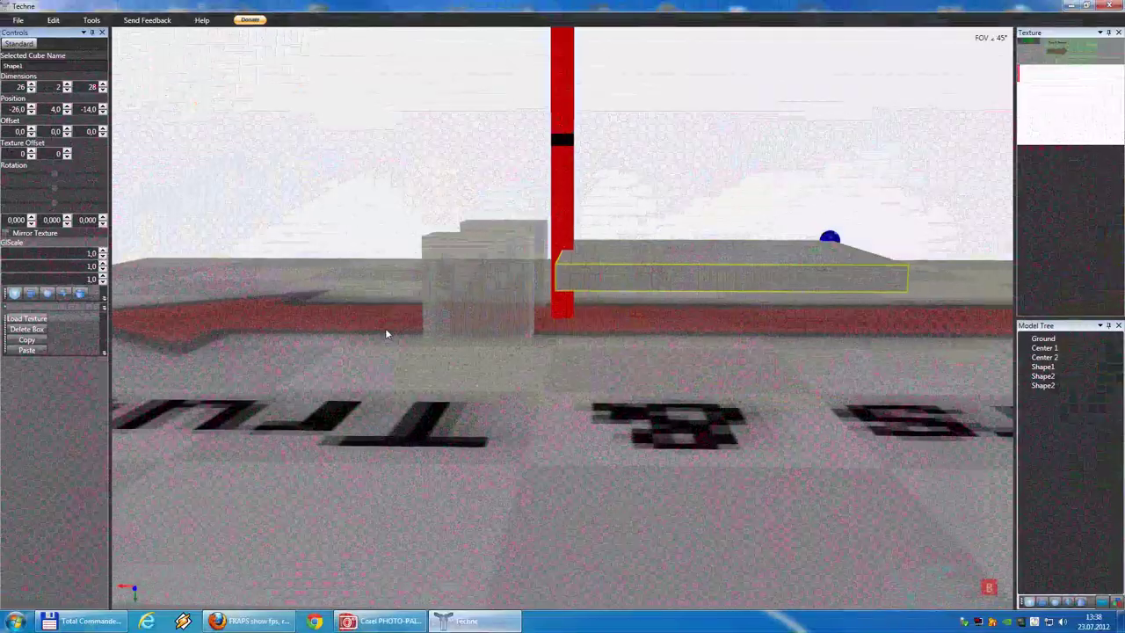
click(467, 277)
click(59, 19)
click(69, 68)
click(55, 21)
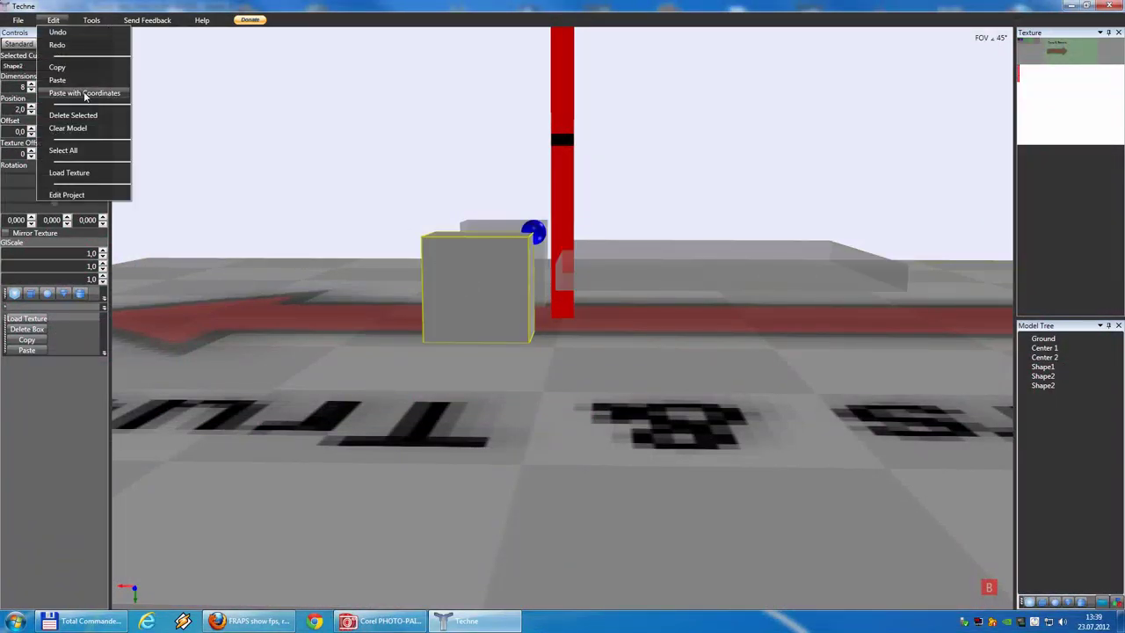
click(40, 97)
Move the duplicated wheel cube behind the floor plate by setting its X position to -36.
click(31, 107)
click(31, 108)
click(32, 108)
click(32, 107)
click(32, 112)
click(32, 111)
click(32, 111)
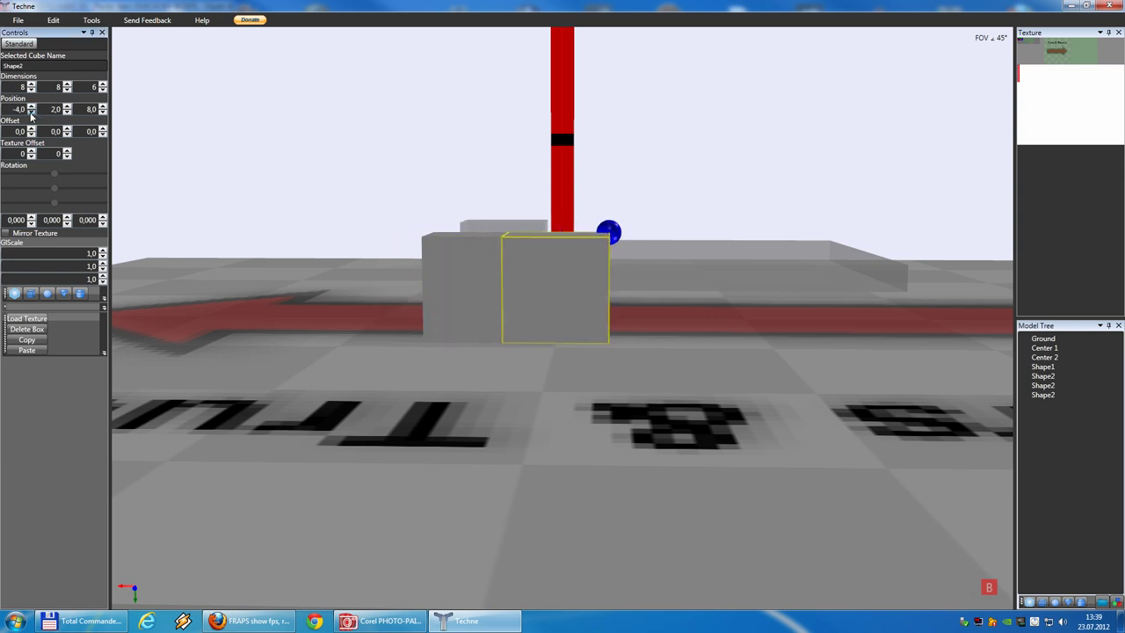
click(32, 112)
click(32, 112)
click(32, 112)
click(31, 111)
click(32, 112)
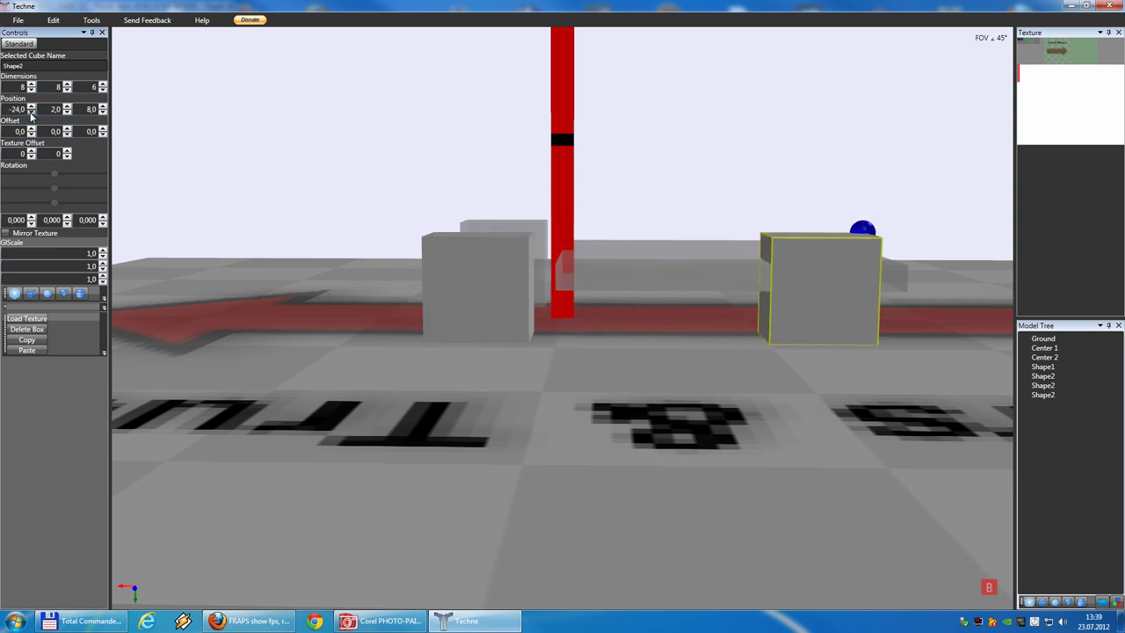
drag(31, 111, 31, 112)
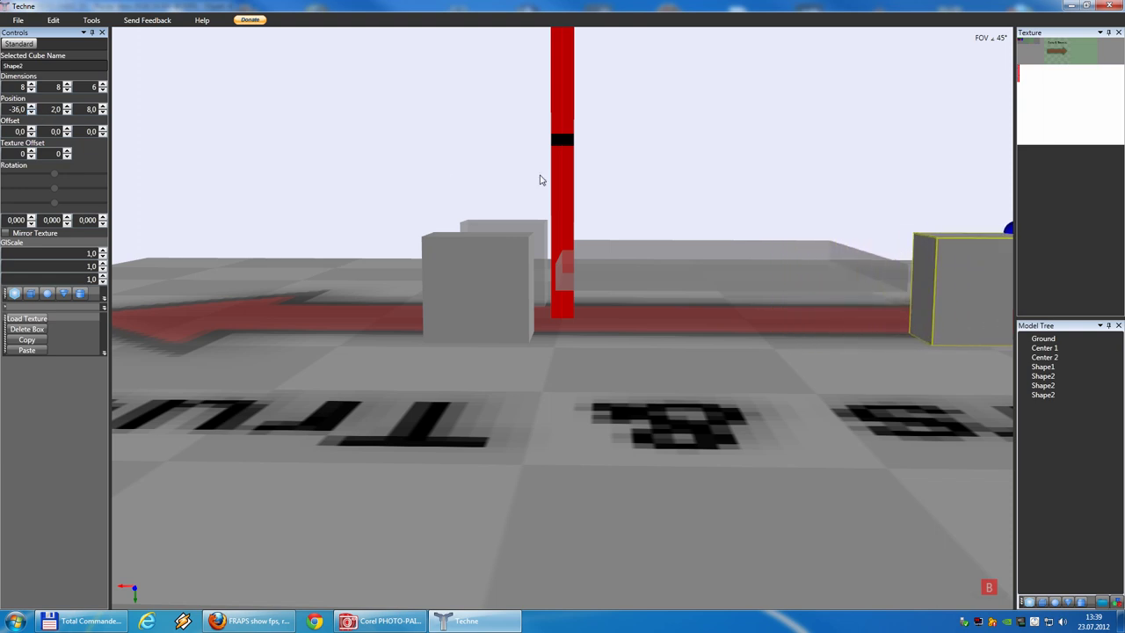
mouse_move(750, 200)
right_down()
mouse_move(718, 206)
mouse_move(735, 204)
right_up()
click(33, 107)
click(32, 107)
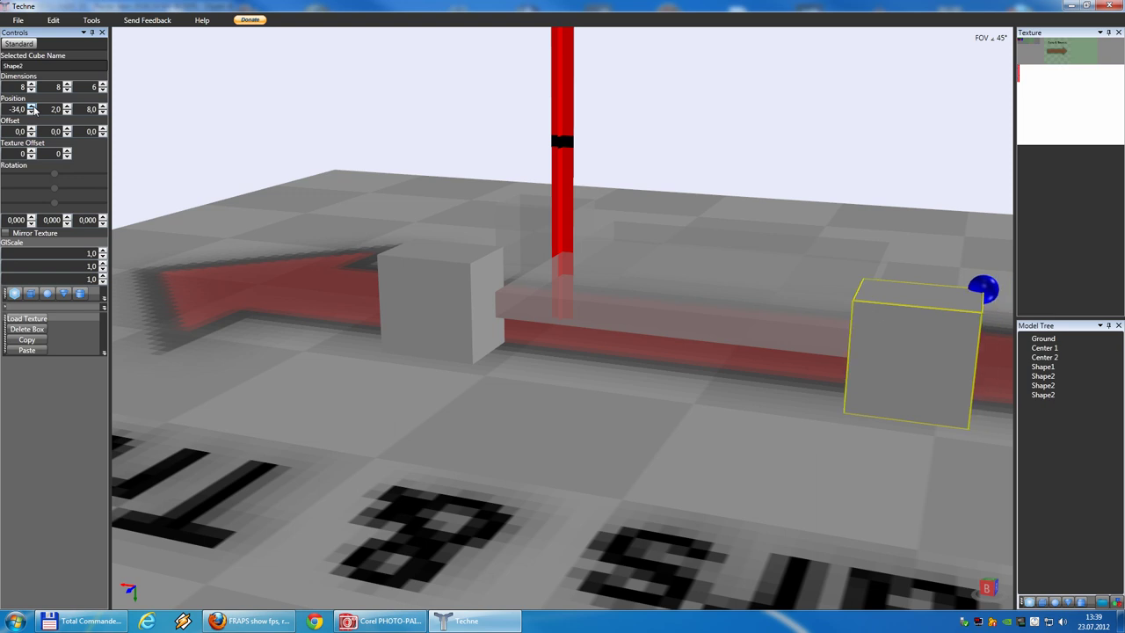
click(31, 113)
click(31, 112)
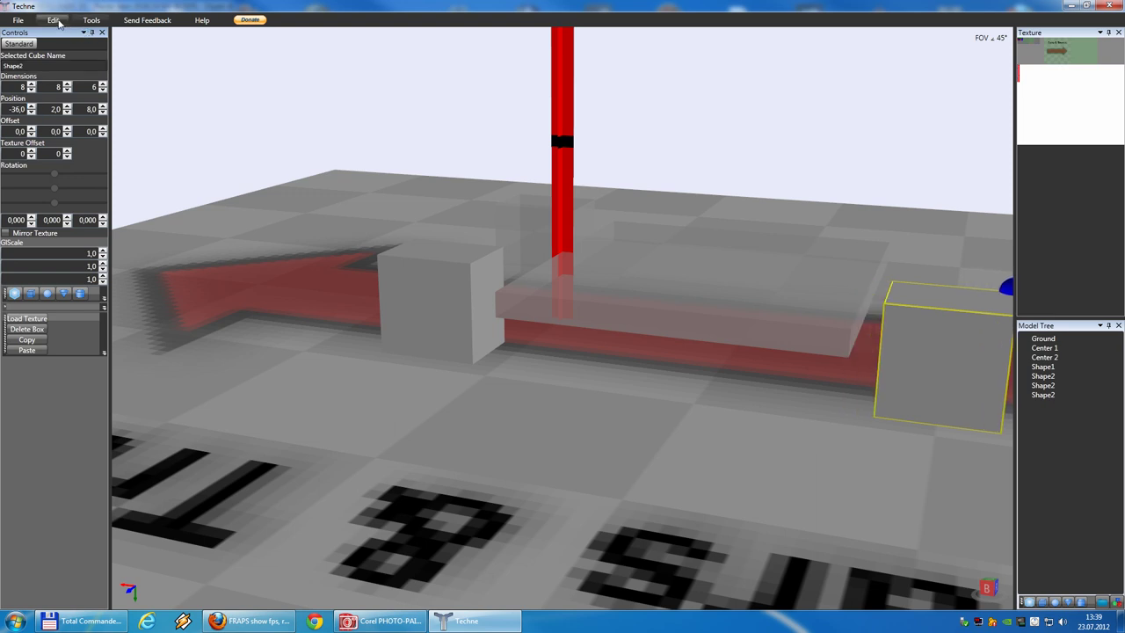
Duplicate the rear wheel cube in place and set the copy's Z position to -14 on the opposite side.
click(53, 19)
click(57, 68)
click(53, 19)
click(57, 80)
right_drag(754, 173, 640, 170)
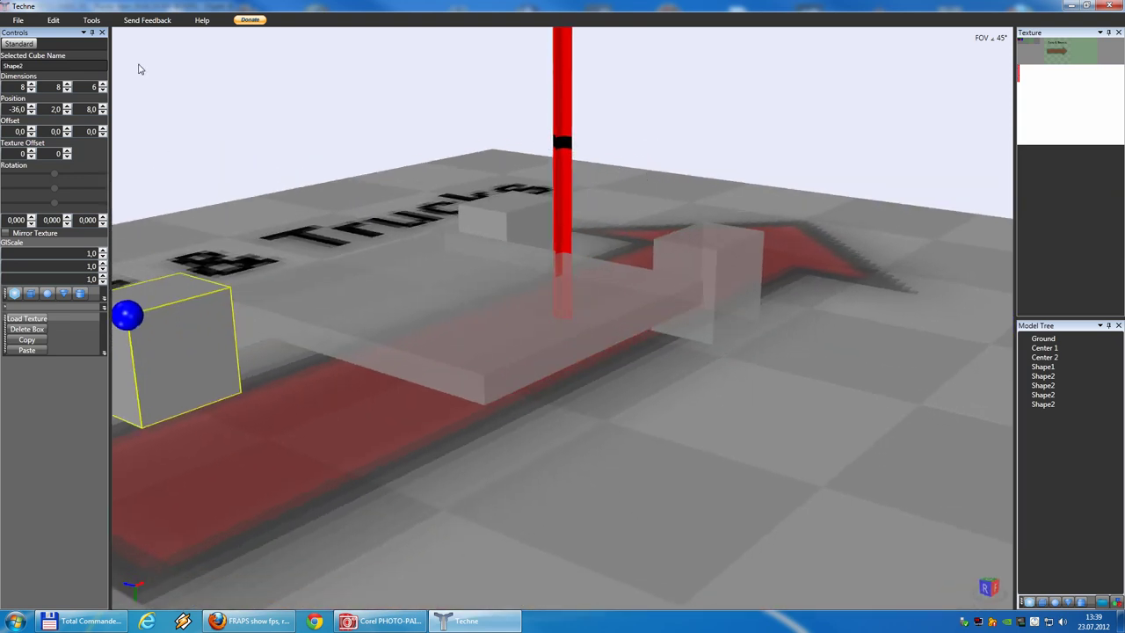
click(103, 106)
drag(103, 111, 104, 114)
scroll(413, 262, up, 3)
right_drag(414, 259, 451, 257)
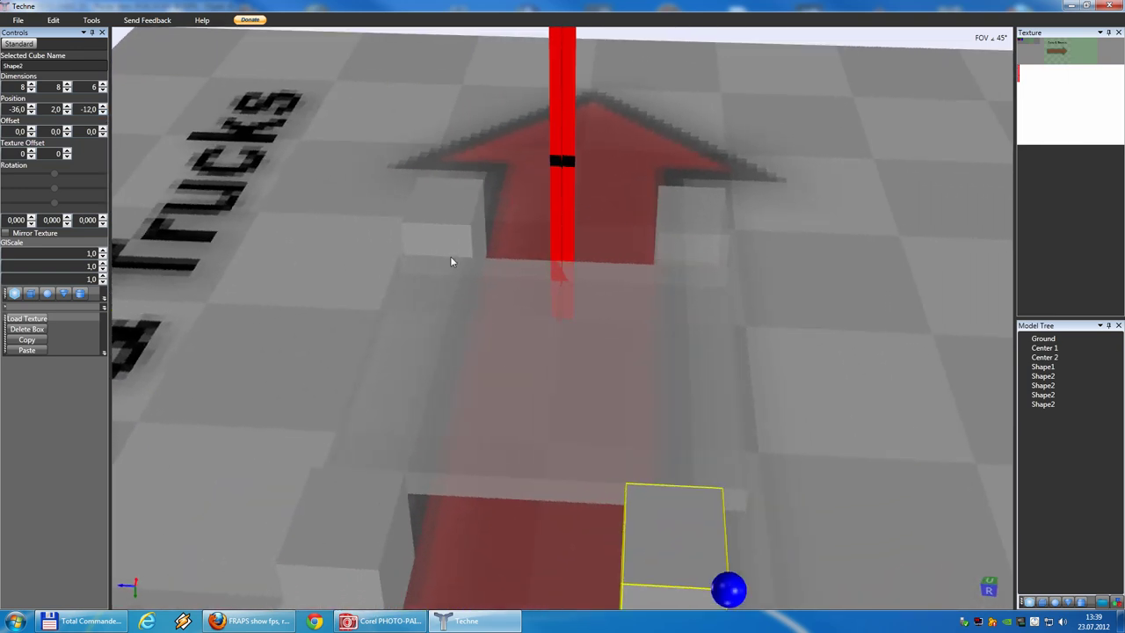
click(102, 112)
click(103, 112)
In the Corel PHOTO-PAINT blueprint, move the small rectangle behind the front wheel aside to check its size, then return to Techne.
right_drag(420, 248, 167, 249)
scroll(623, 316, down, 4)
mouse_move(694, 350)
right_down()
mouse_move(630, 354)
mouse_move(698, 354)
mouse_move(656, 334)
mouse_move(605, 350)
mouse_move(678, 369)
mouse_move(603, 452)
right_up()
click(387, 621)
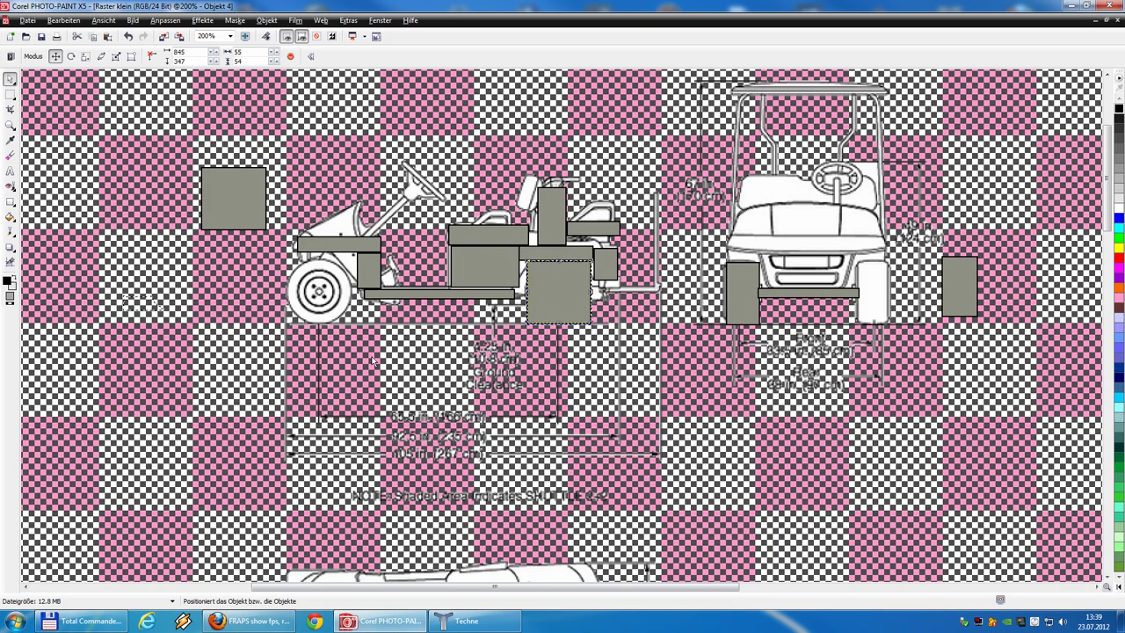
click(373, 280)
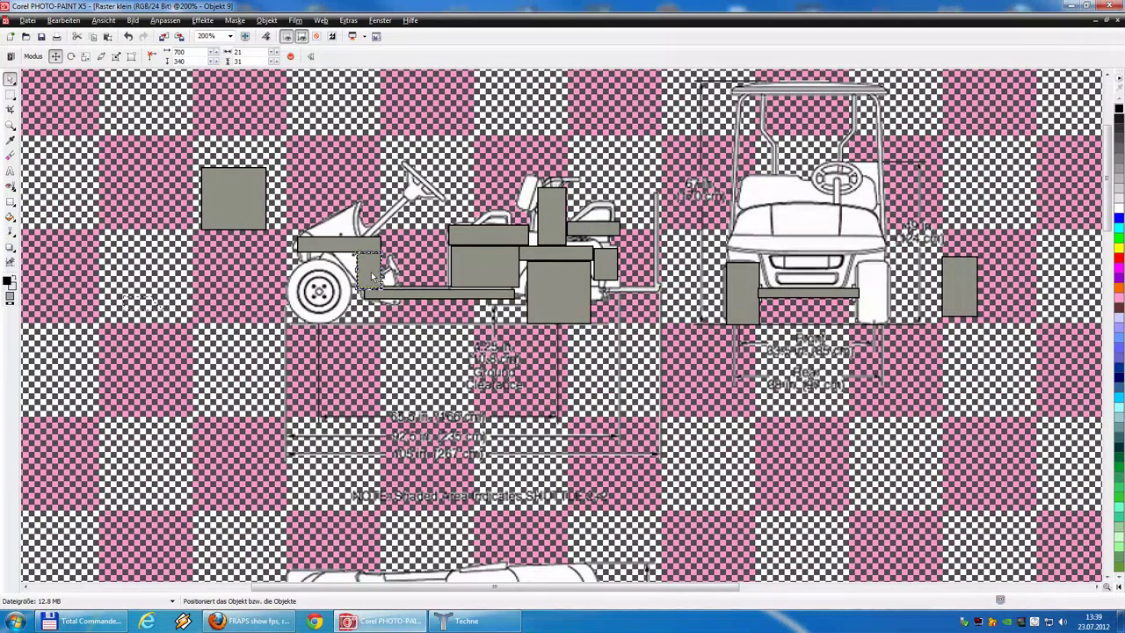
drag(370, 270, 217, 304)
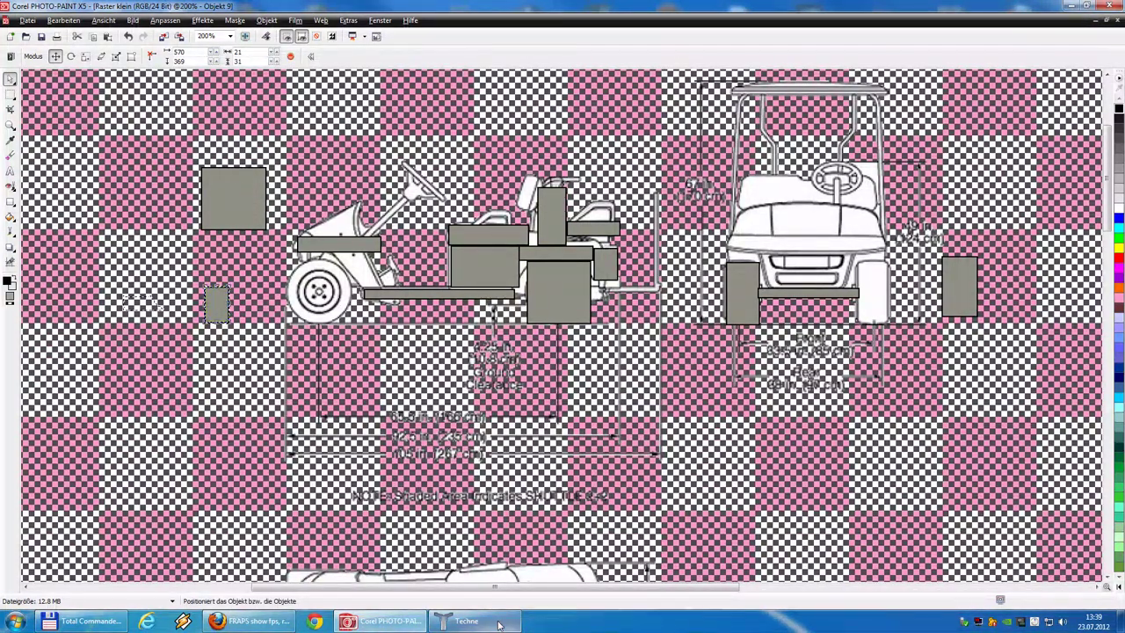
mouse_move(466, 621)
click(483, 582)
Copy the floor plate and paste a duplicate of it with coordinates.
click(592, 319)
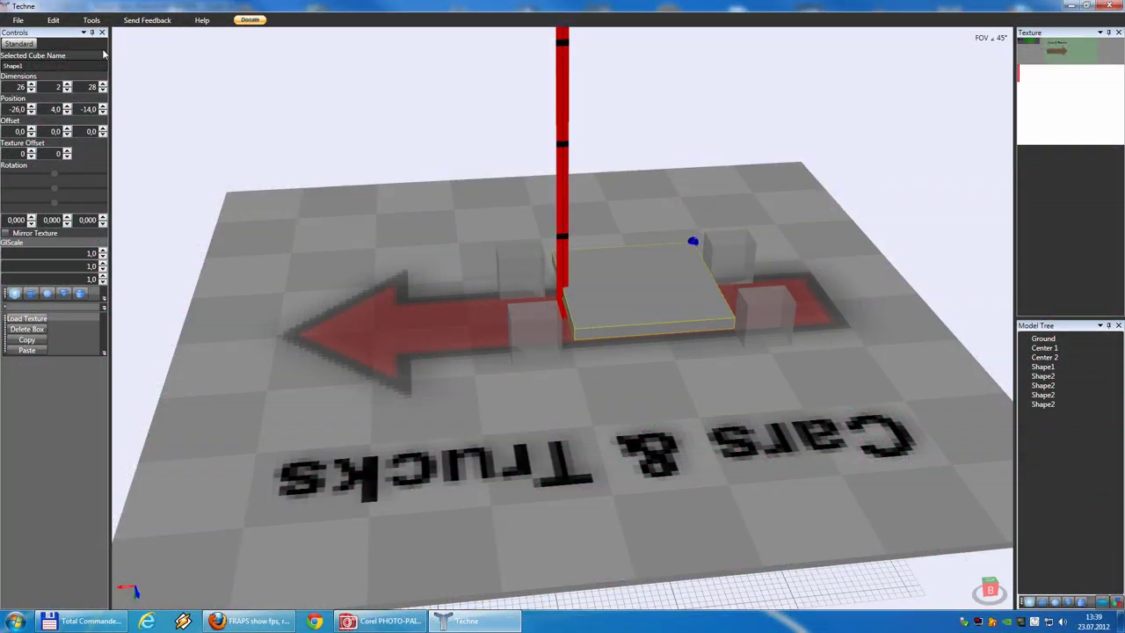
click(52, 21)
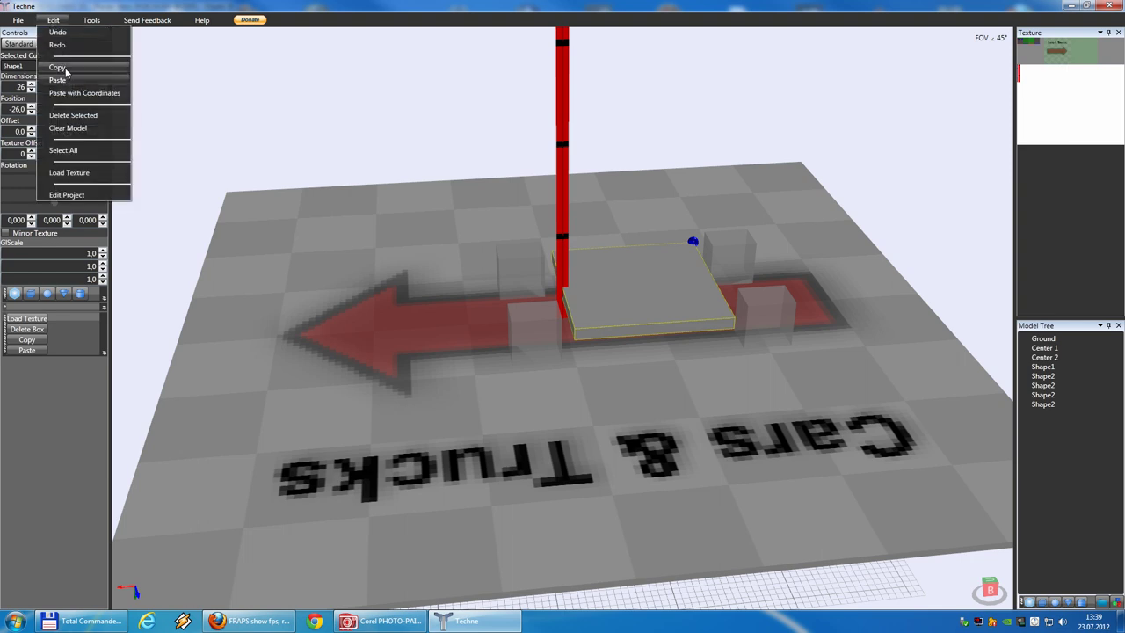
click(57, 68)
click(53, 20)
click(75, 93)
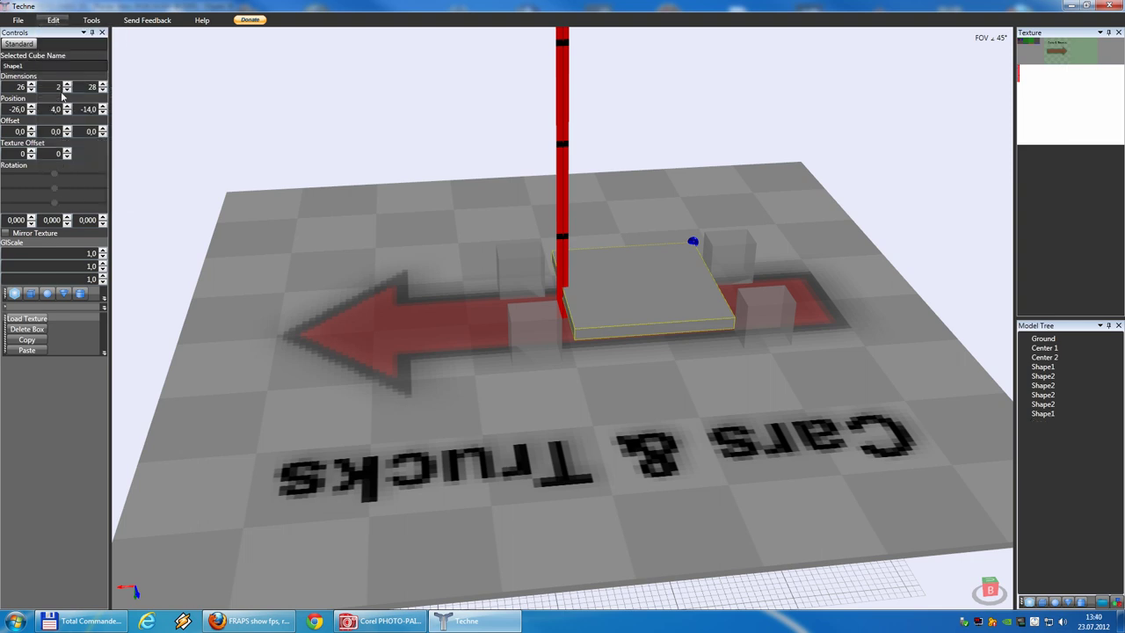
Resize the duplicated floor plate into a crossbeam 4 long and 6 high.
click(32, 85)
click(68, 86)
click(67, 85)
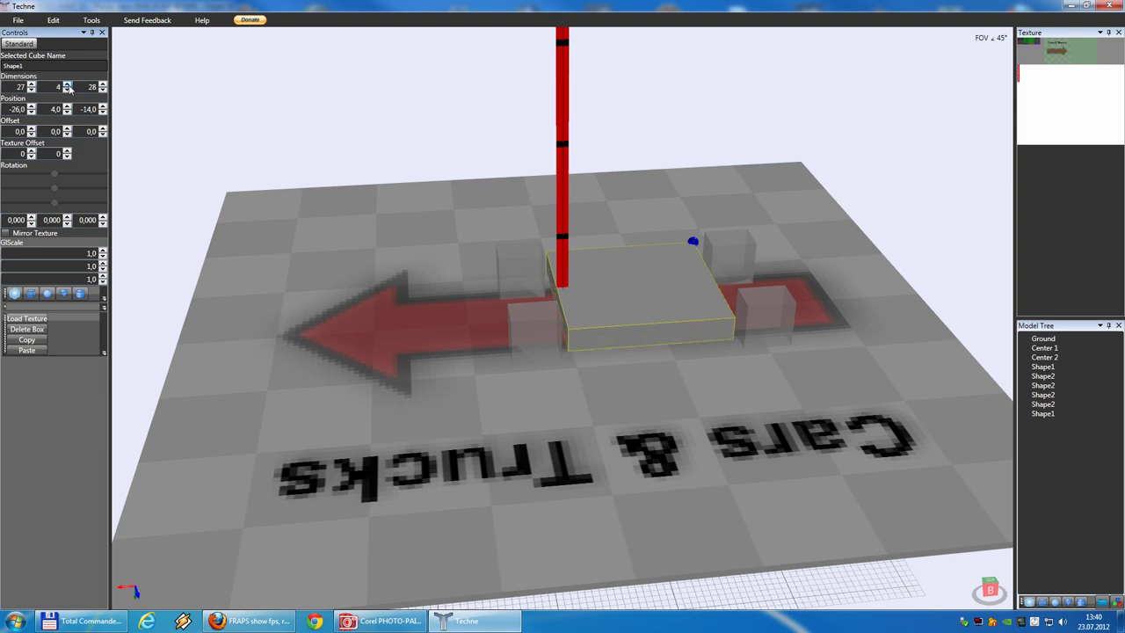
click(68, 85)
click(68, 86)
click(32, 90)
click(32, 89)
click(32, 90)
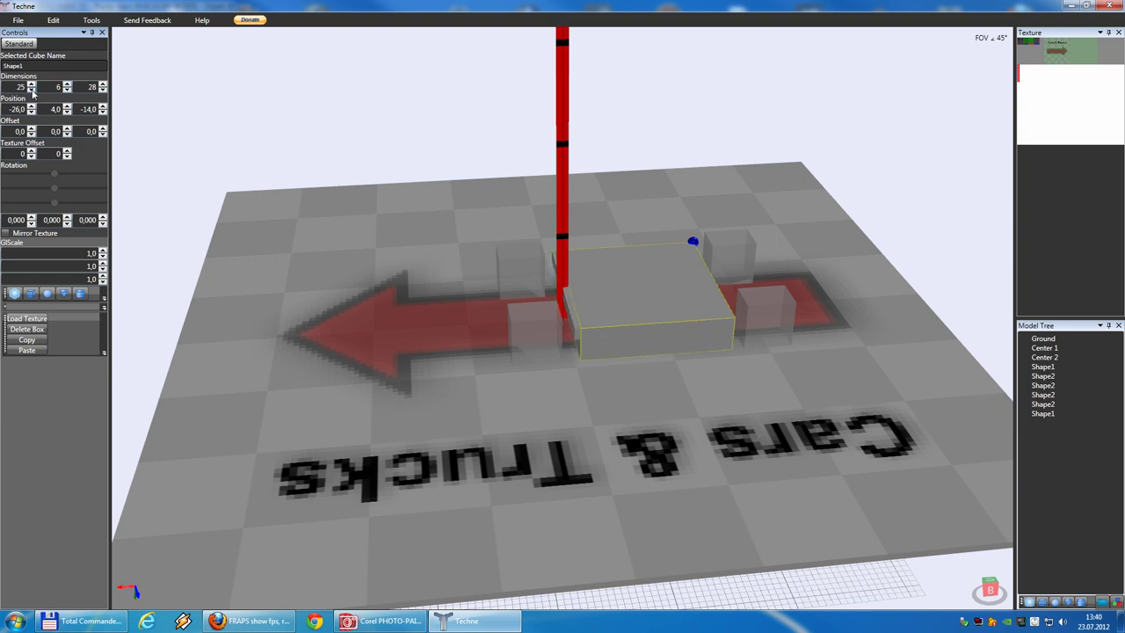
click(32, 89)
click(32, 89)
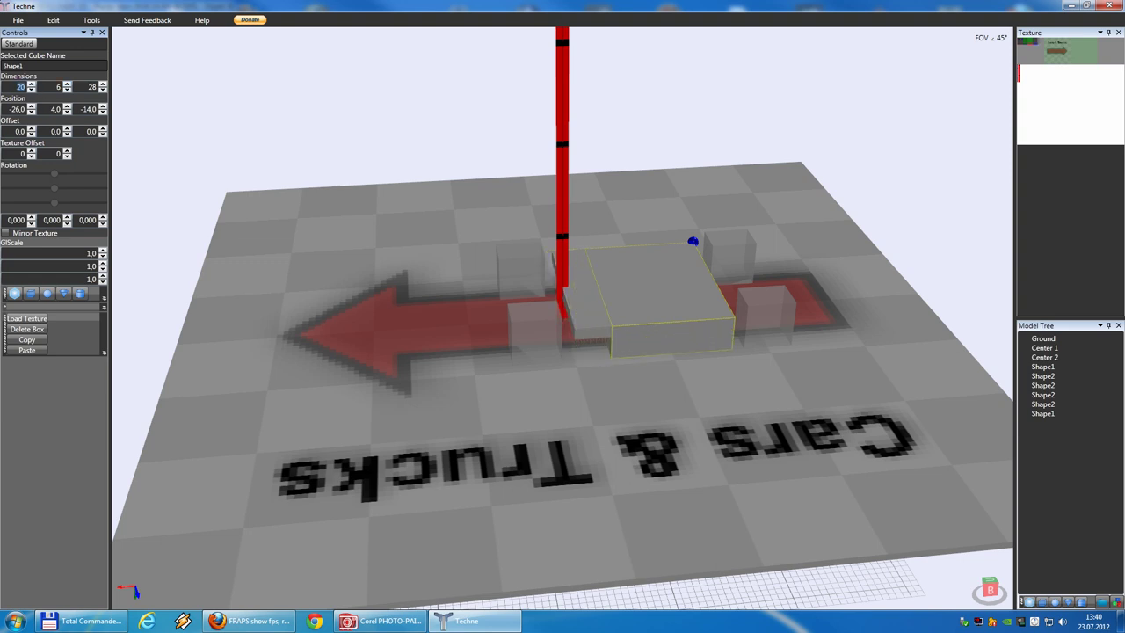
Raise the crossbeam onto the floor plate by setting its Y position to -2.
click(67, 113)
click(68, 113)
click(68, 113)
click(68, 112)
click(67, 112)
click(68, 112)
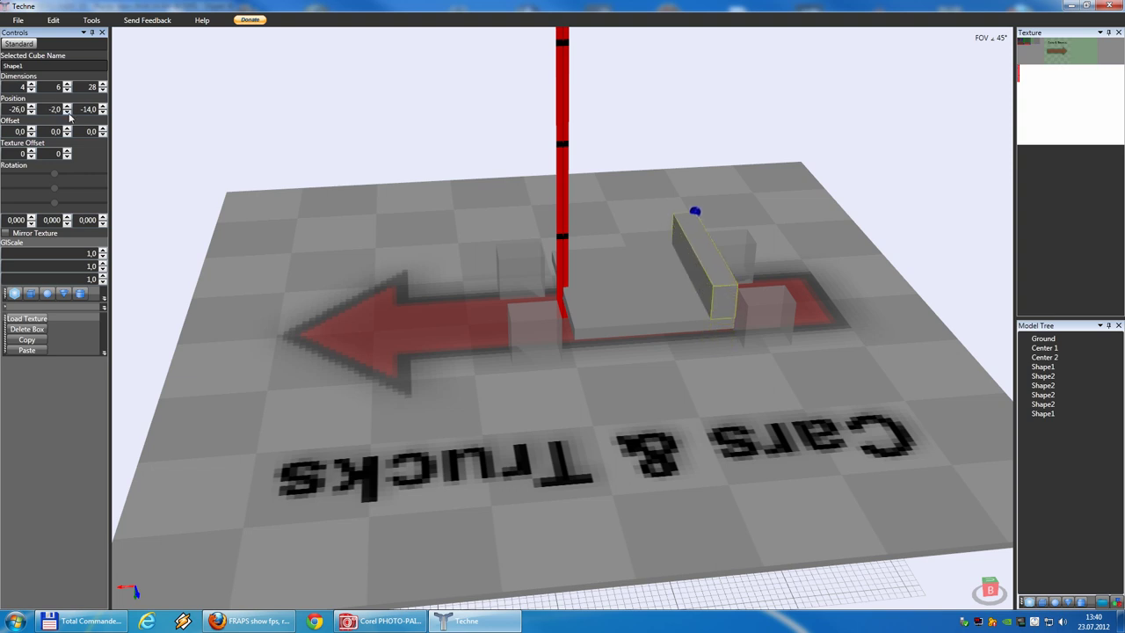
Move the crossbeam along X toward the front edge of the floor plate, keeping its Z position at -14.
click(103, 107)
click(103, 112)
click(33, 106)
click(32, 106)
click(32, 107)
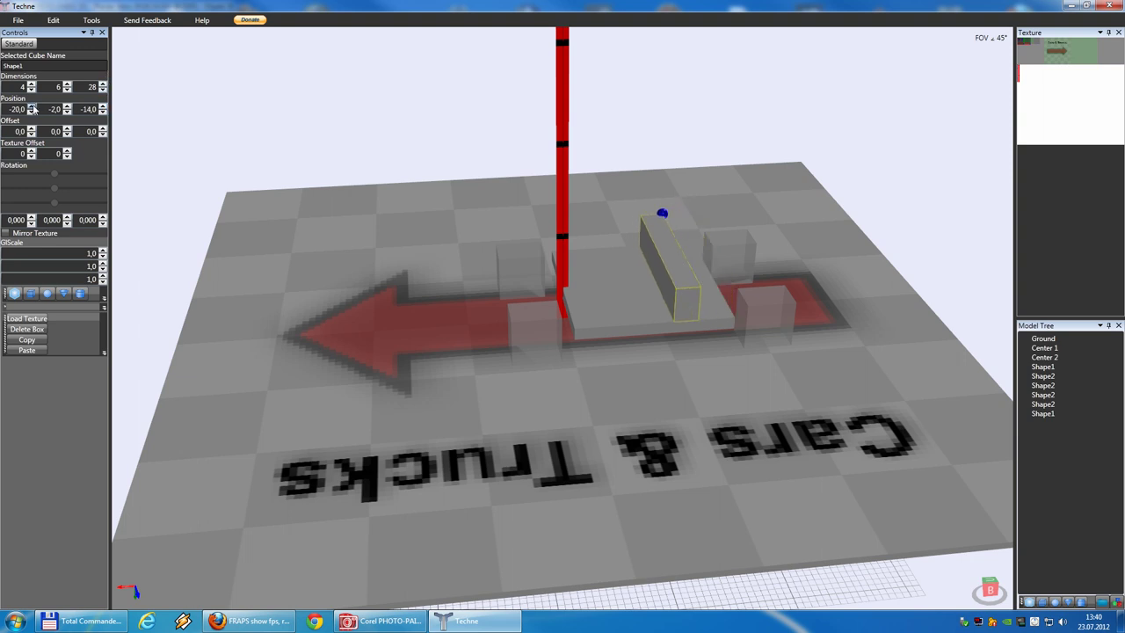
click(32, 106)
click(32, 106)
click(32, 106)
click(33, 106)
right_drag(528, 285, 573, 253)
In the Corel PHOTO-PAINT blueprint, return the small rectangle behind the front wheel and move the long front rectangle above the drawing.
click(504, 621)
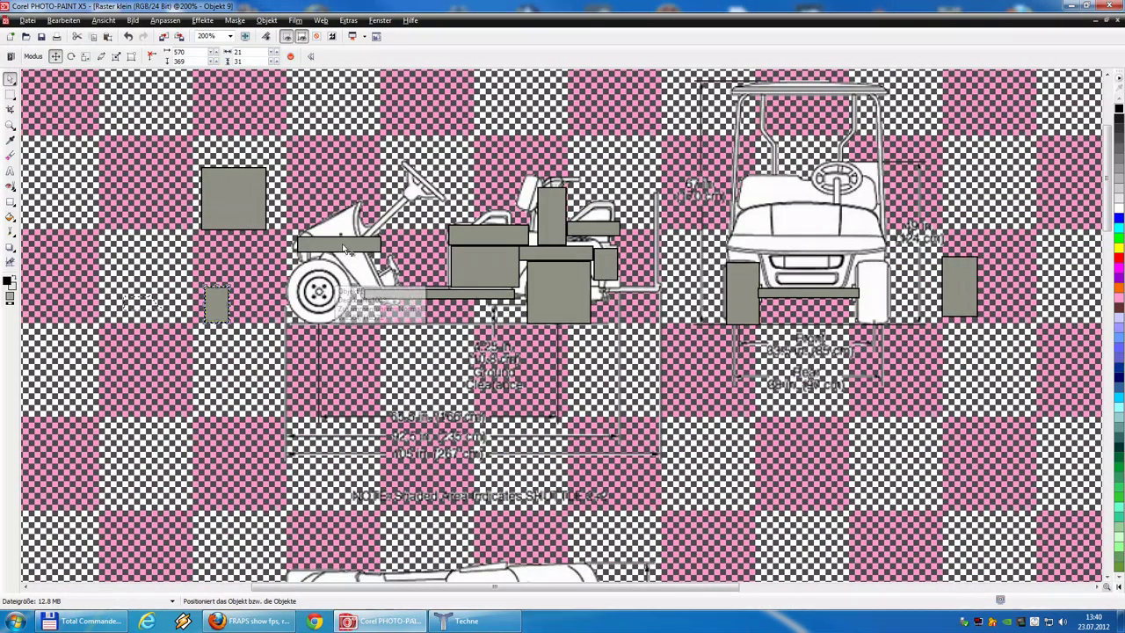
click(343, 248)
drag(344, 247, 344, 249)
drag(223, 304, 375, 273)
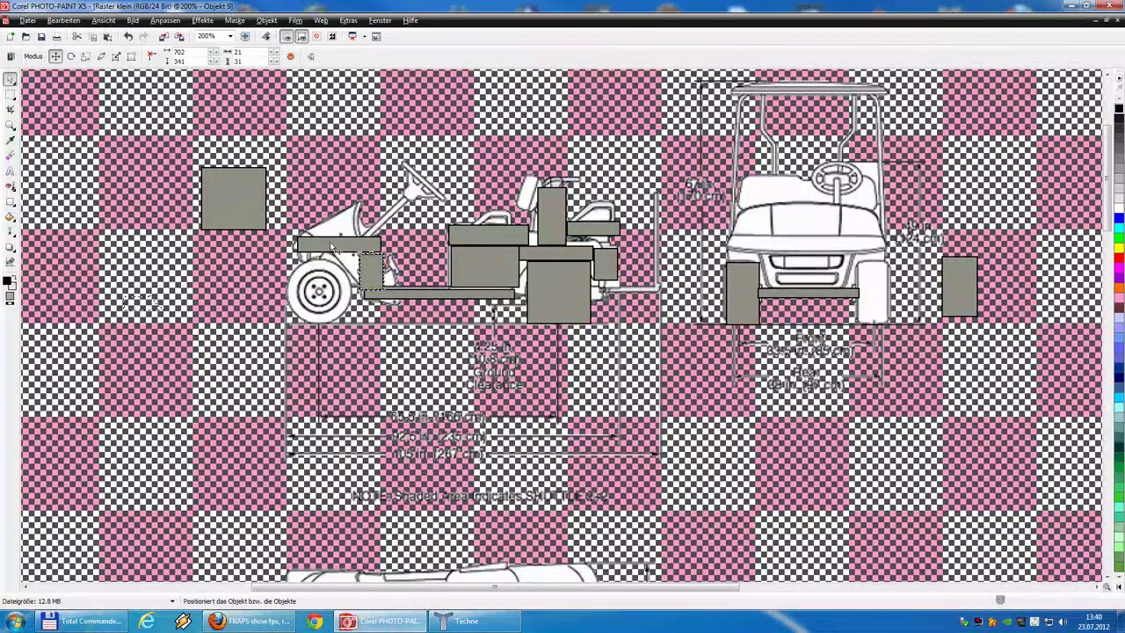
drag(329, 235, 318, 141)
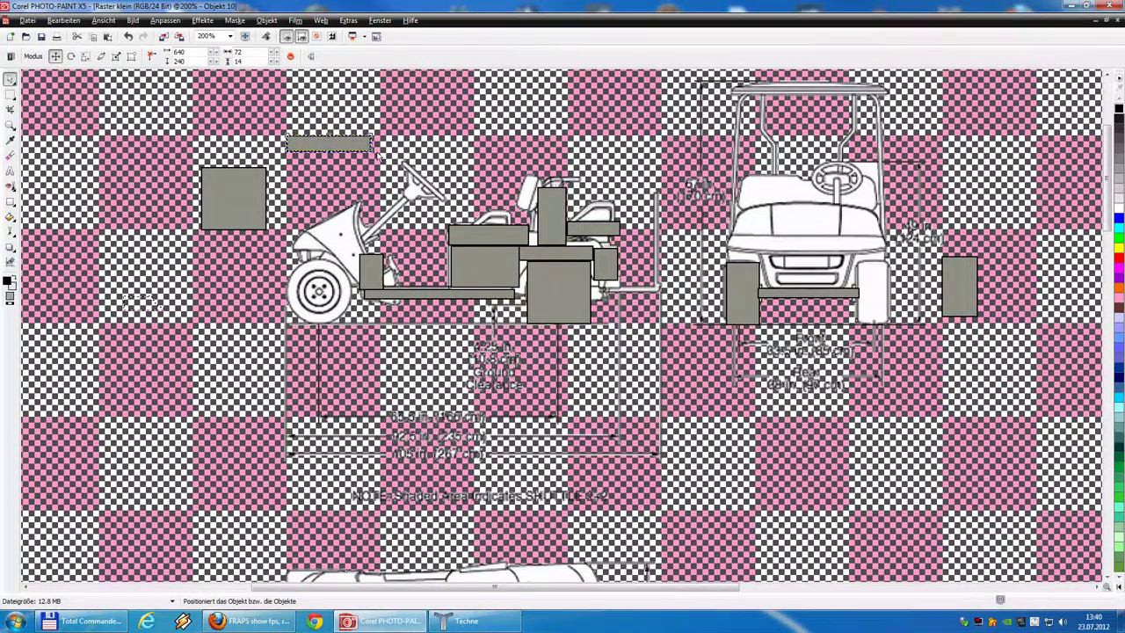
Switch to Techne and duplicate the crossbeam in place, keeping its coordinates.
click(387, 621)
click(457, 620)
right_drag(458, 279, 446, 293)
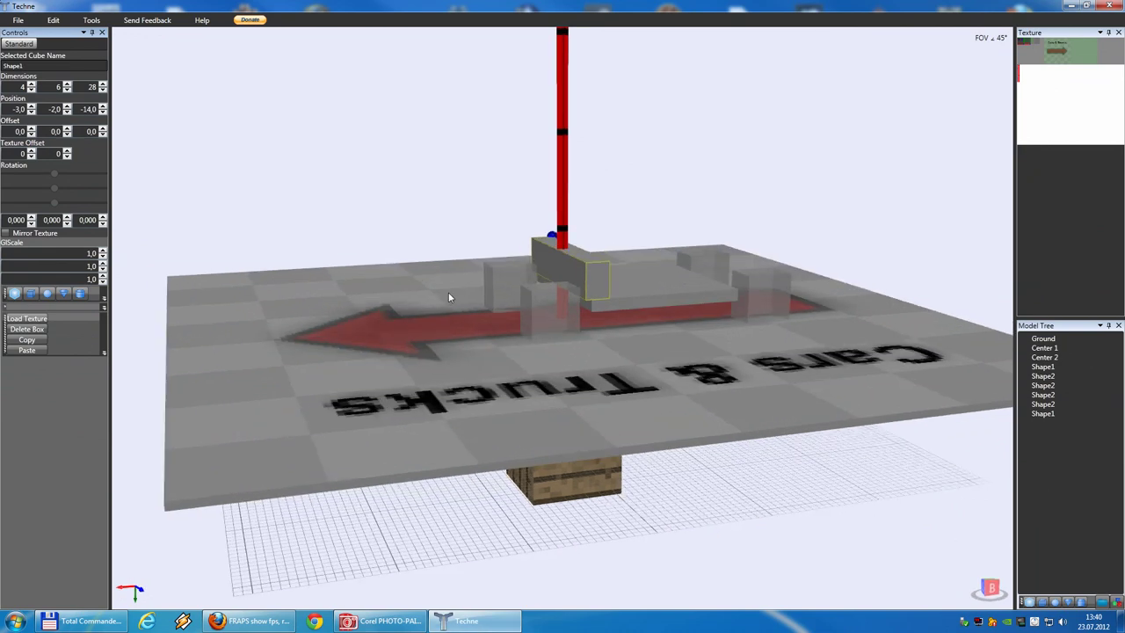
click(54, 21)
click(54, 21)
click(55, 20)
click(83, 93)
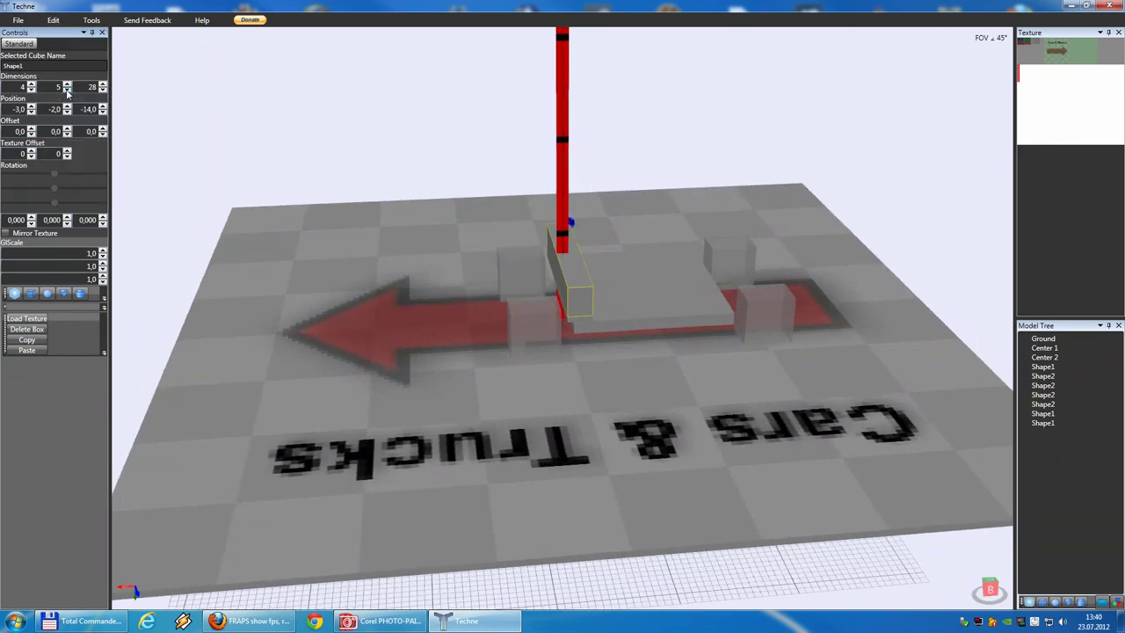
Resize the duplicated crossbeam into a plate 14 long and 3 high.
click(31, 86)
click(31, 85)
click(31, 85)
click(30, 85)
click(31, 86)
click(30, 85)
click(31, 86)
click(31, 86)
click(31, 86)
click(31, 86)
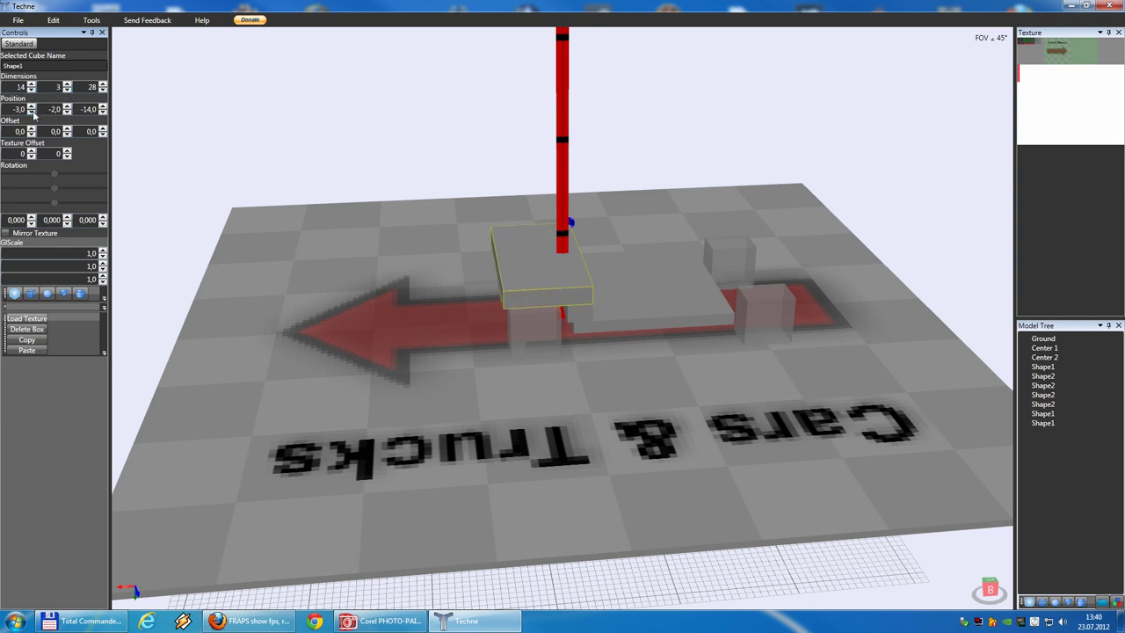
Raise the plate onto the crossbeam by setting its Y position to -5.
click(67, 113)
click(67, 112)
click(67, 113)
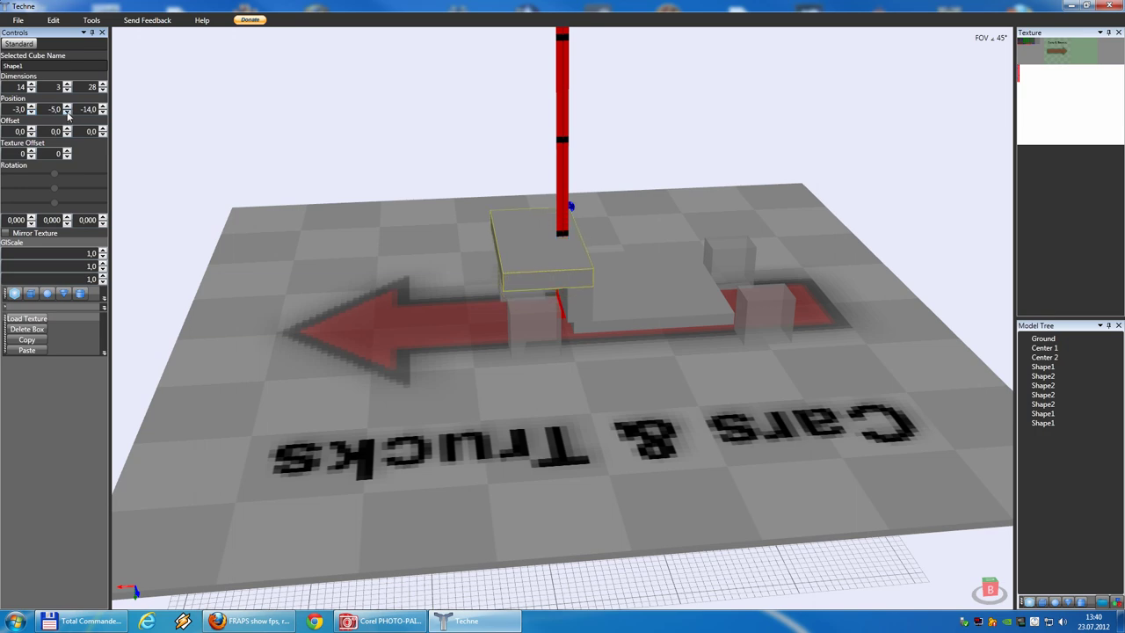
right_drag(344, 182, 390, 161)
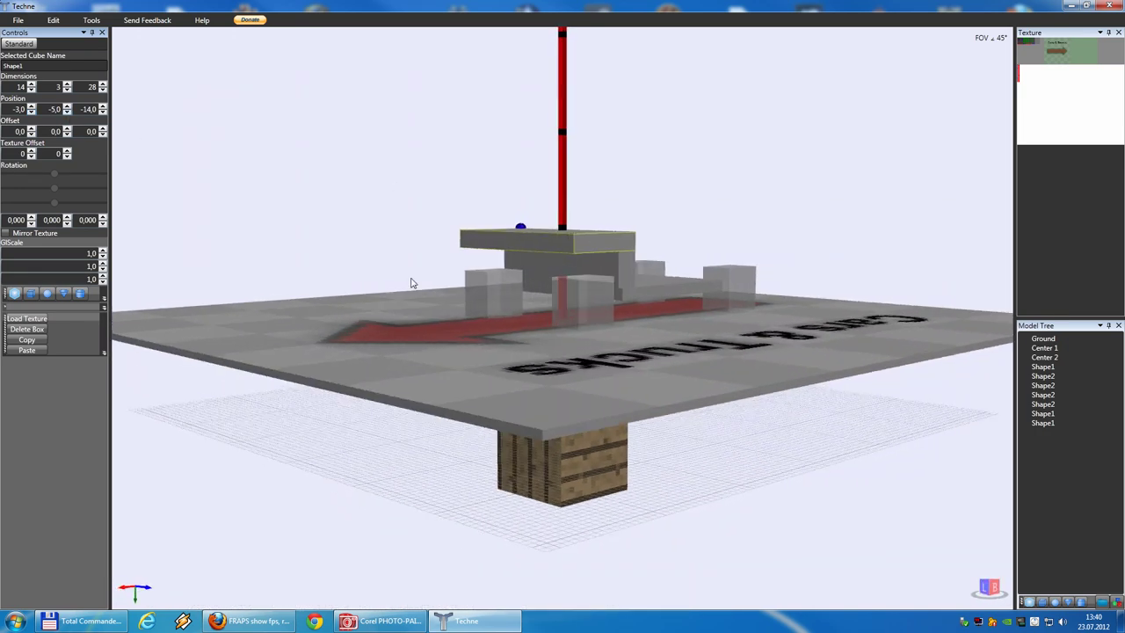
Duplicate the 6-high crossbeam beneath the plate, keeping its coordinates.
click(549, 272)
right_drag(534, 301, 481, 316)
click(54, 20)
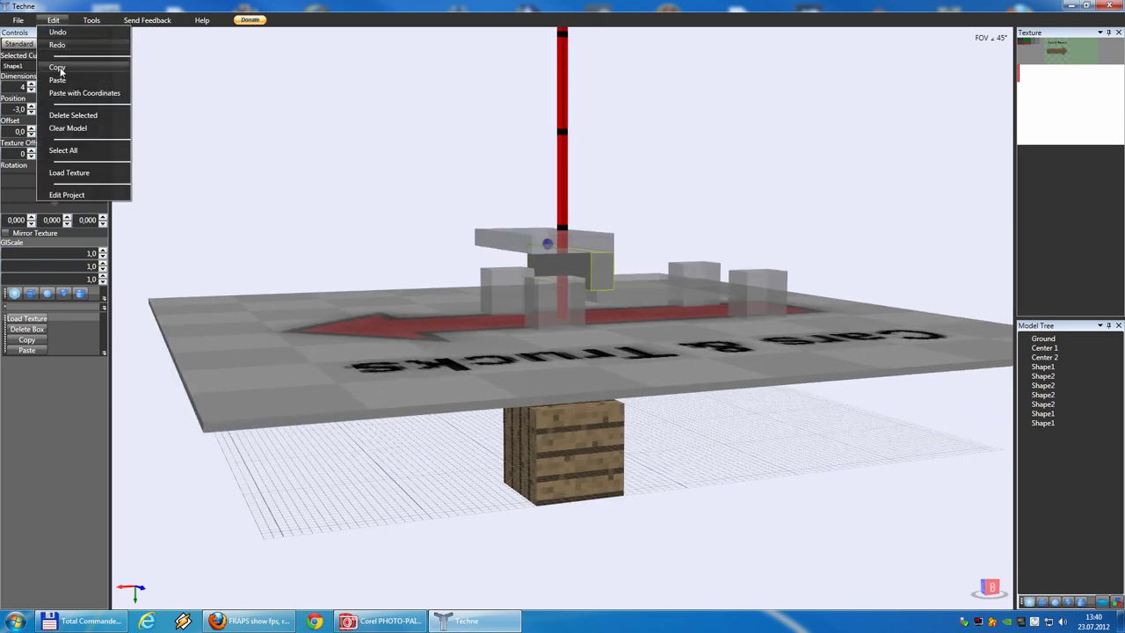
click(53, 66)
click(58, 21)
click(82, 94)
Narrow the duplicated crossbeam to 16 along Z and center it between the front wheels with a Z position of -8.
right_drag(311, 164, 440, 184)
click(103, 91)
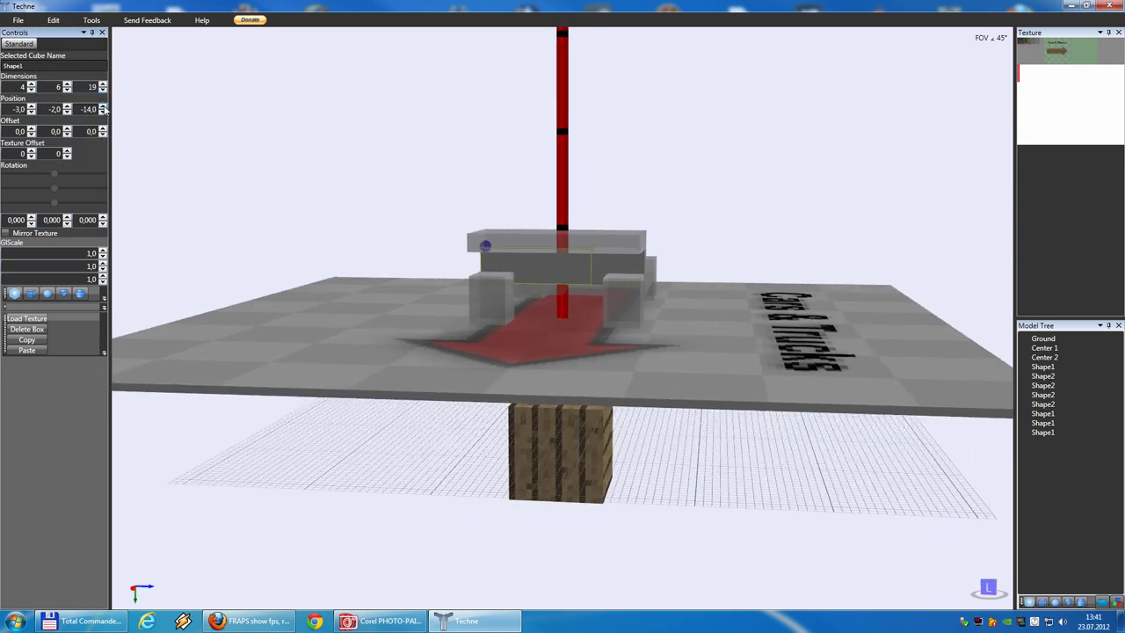
click(103, 107)
click(103, 107)
click(103, 106)
click(103, 106)
click(103, 106)
click(103, 107)
right_drag(277, 158, 283, 160)
key(Right)
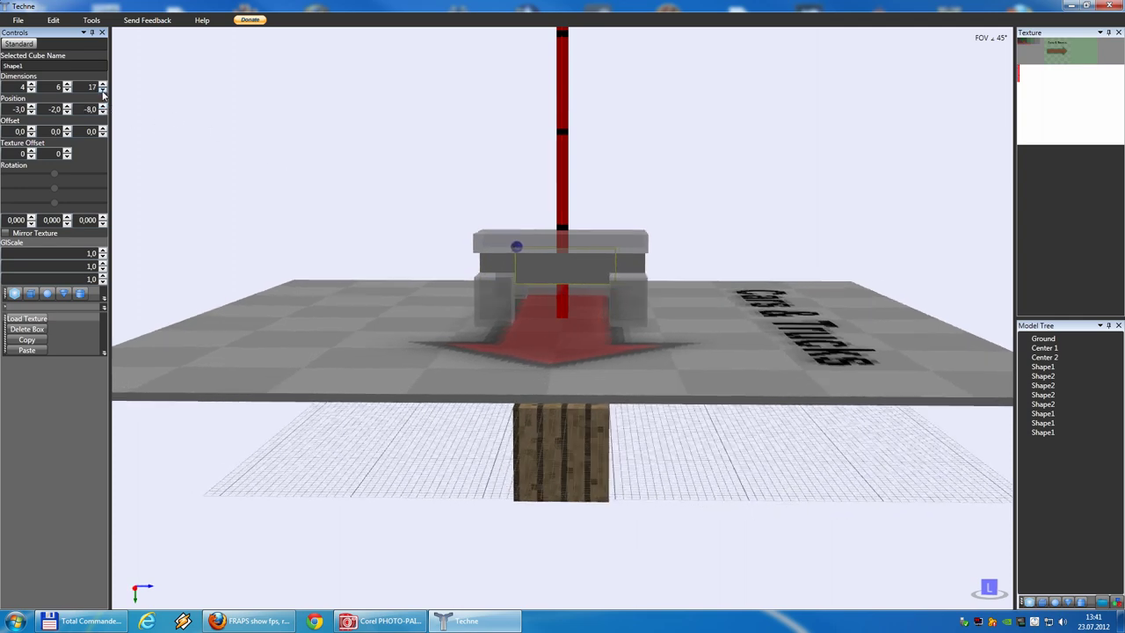
right_drag(376, 129, 280, 135)
Move the narrow block to X position 1 and lengthen it to 10.
click(31, 105)
click(32, 106)
click(31, 105)
click(32, 106)
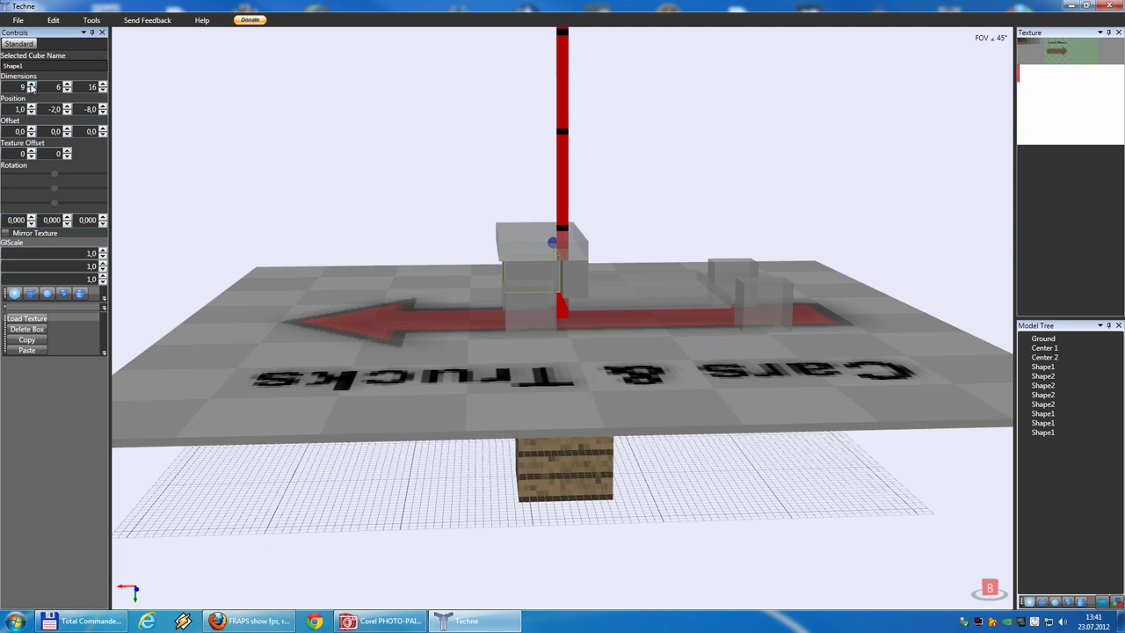
click(32, 84)
click(380, 214)
mouse_move(381, 217)
right_down()
mouse_move(378, 206)
mouse_move(375, 232)
mouse_move(435, 230)
mouse_move(390, 231)
right_up()
Try shortening the upper plate over the front wheels to a length of 11.
click(589, 272)
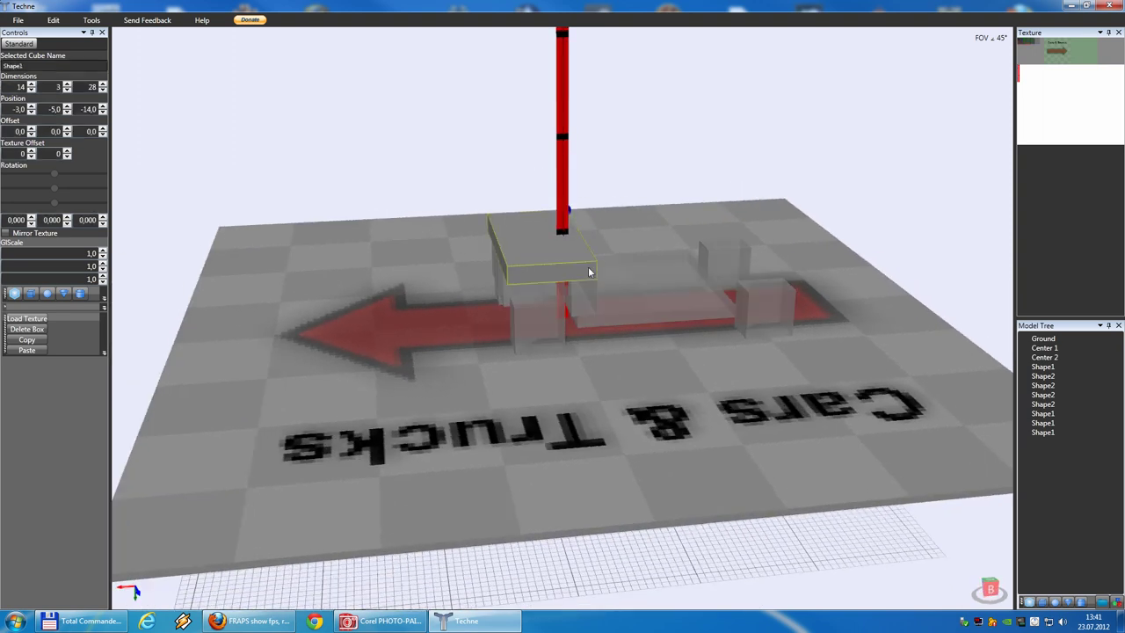
click(590, 302)
click(565, 262)
click(32, 85)
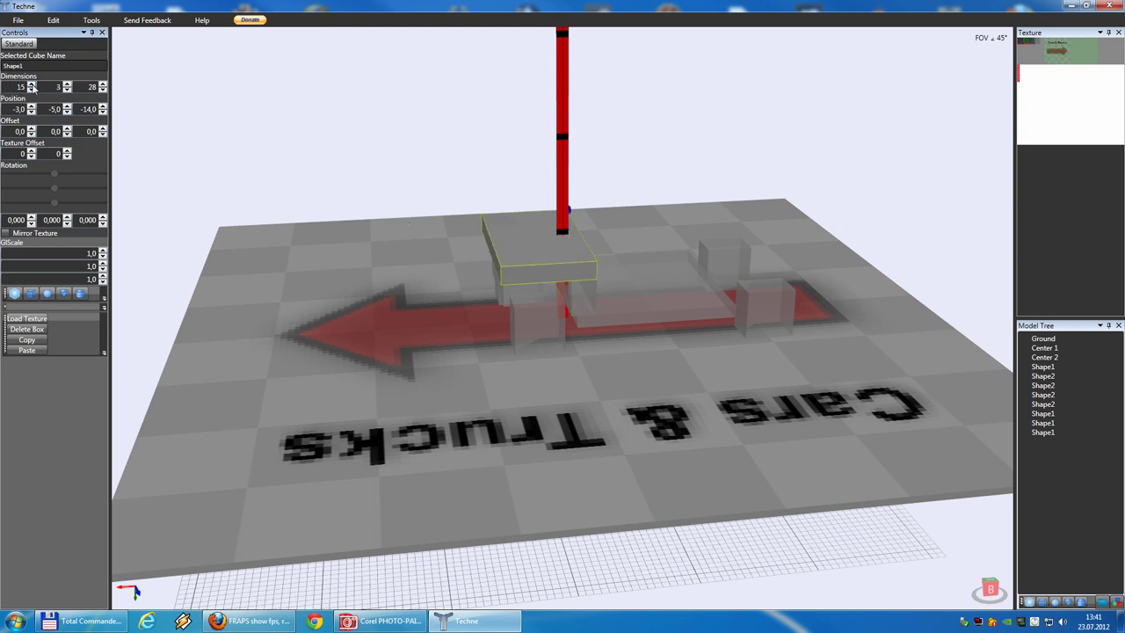
click(32, 86)
click(31, 86)
click(32, 90)
click(31, 90)
click(32, 90)
click(32, 90)
click(32, 89)
click(32, 90)
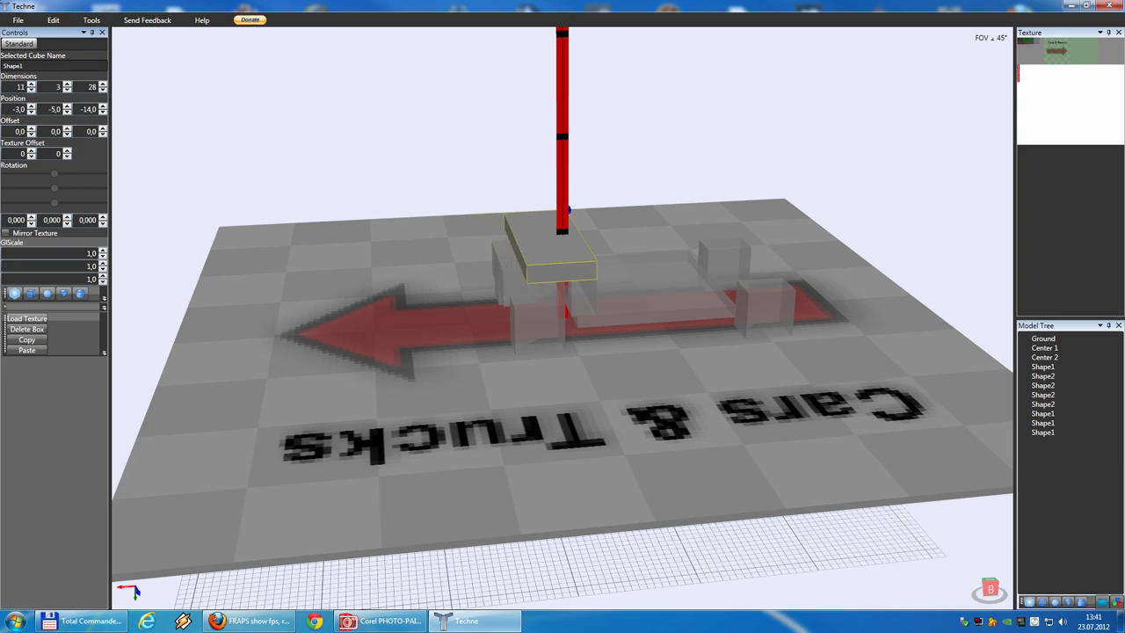
Try shifting the upper plate to X position 1 with its length trimmed to 10.
click(32, 105)
click(32, 105)
click(32, 106)
right_drag(501, 243, 480, 242)
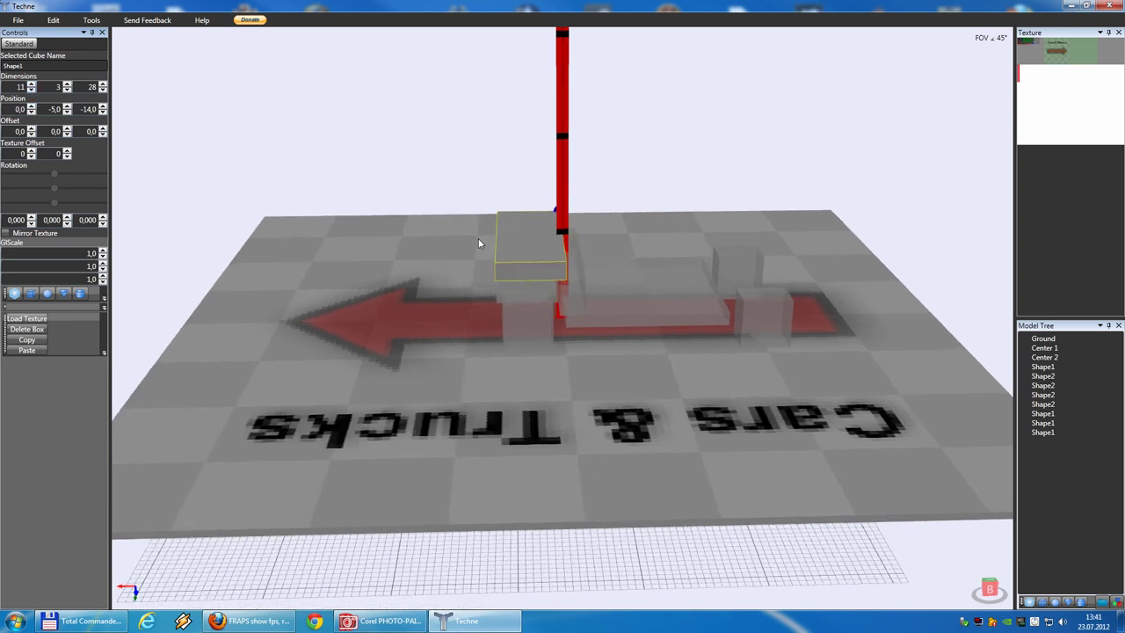
click(32, 85)
click(32, 90)
click(32, 90)
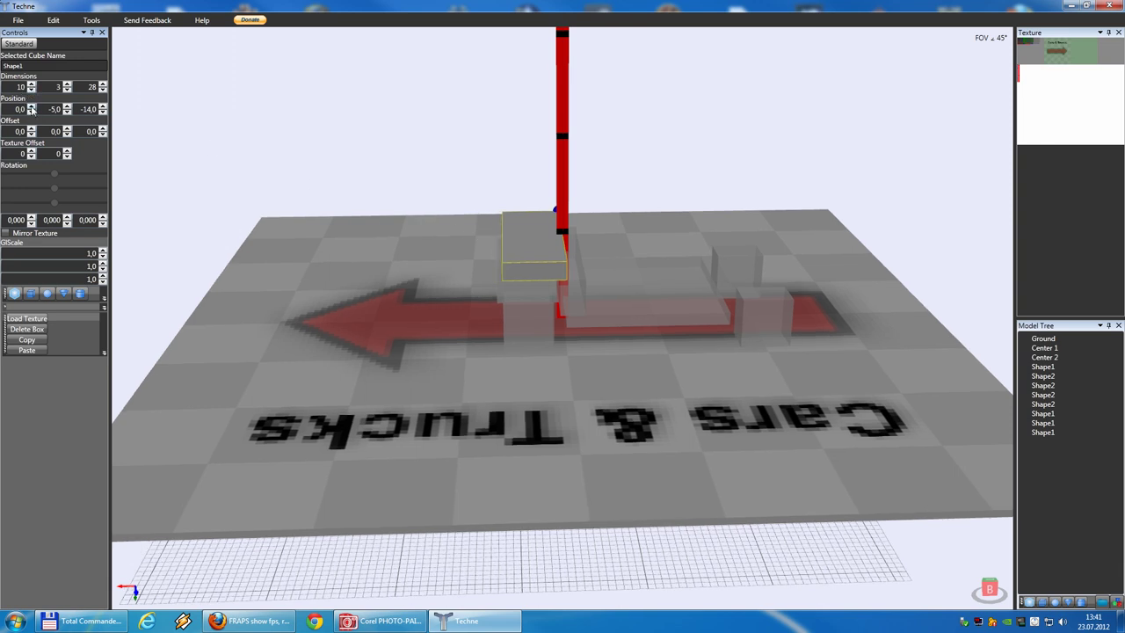
click(32, 107)
Try raising the full-width crossbeam to Y position -8.
click(572, 295)
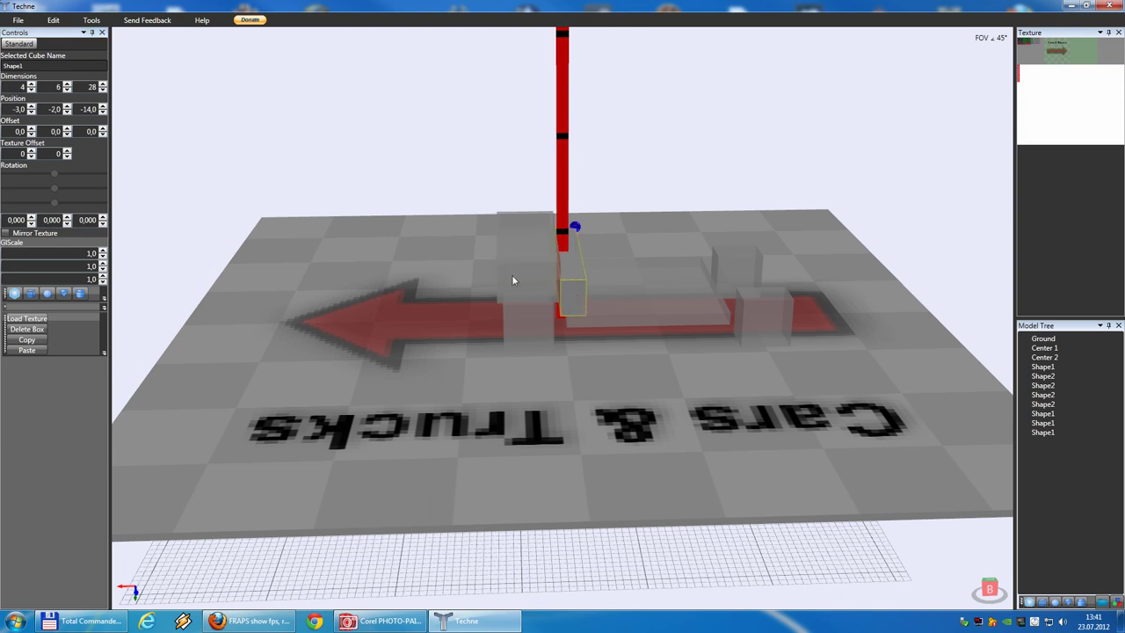
click(67, 113)
click(66, 113)
click(67, 113)
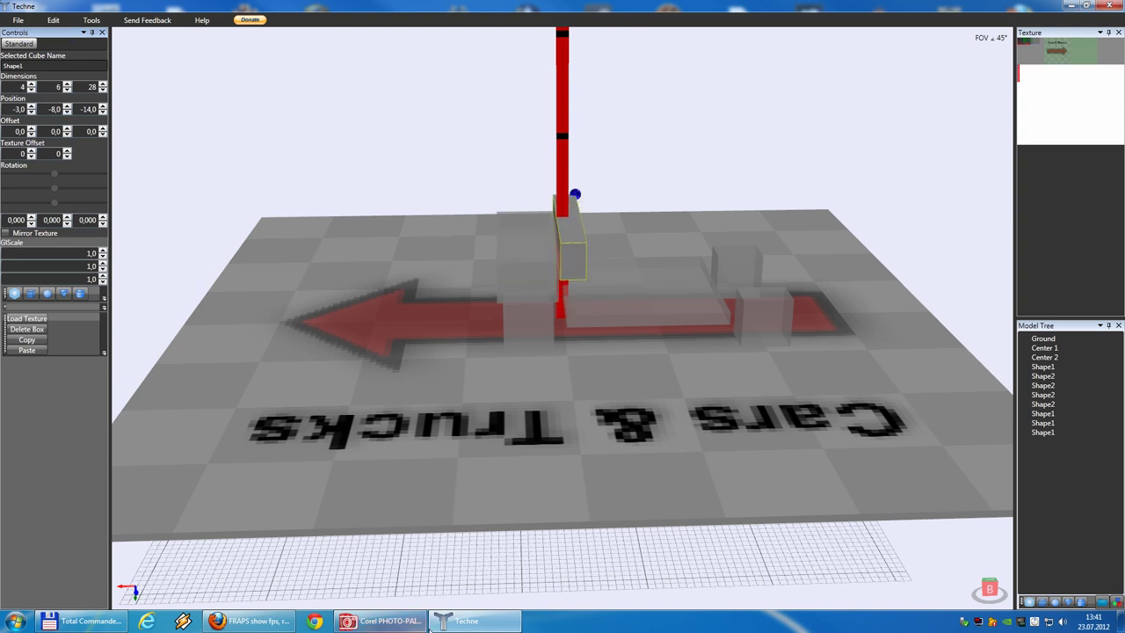
In the Corel PHOTO-PAINT blueprint, move the long rectangle back onto the body above the front wheel, and return to Techne.
click(383, 621)
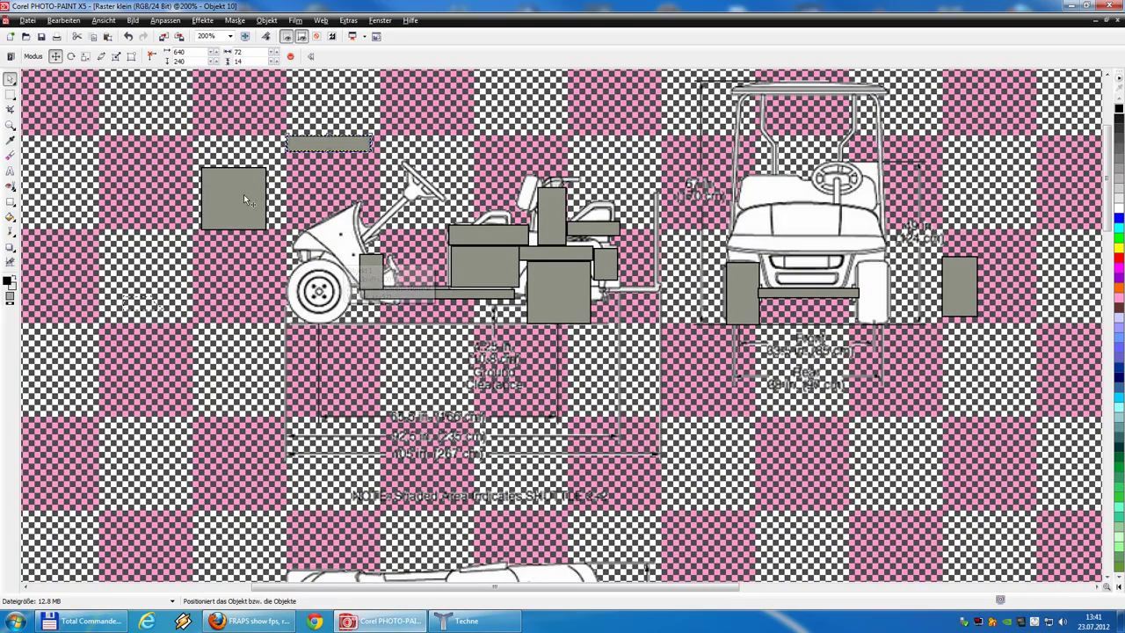
drag(317, 144, 327, 244)
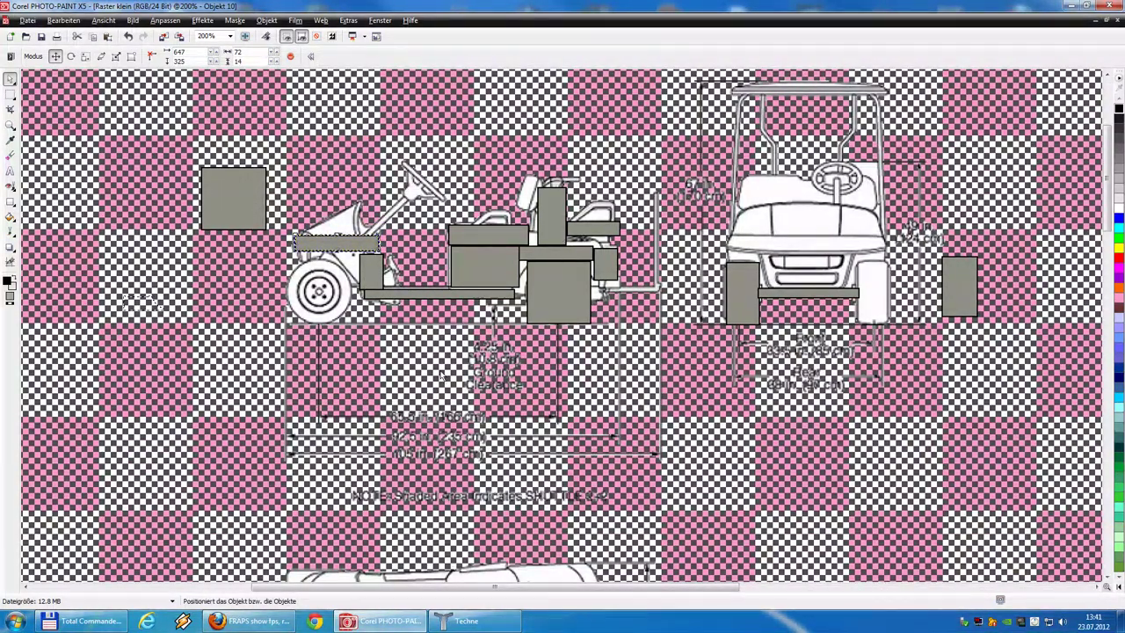
click(455, 624)
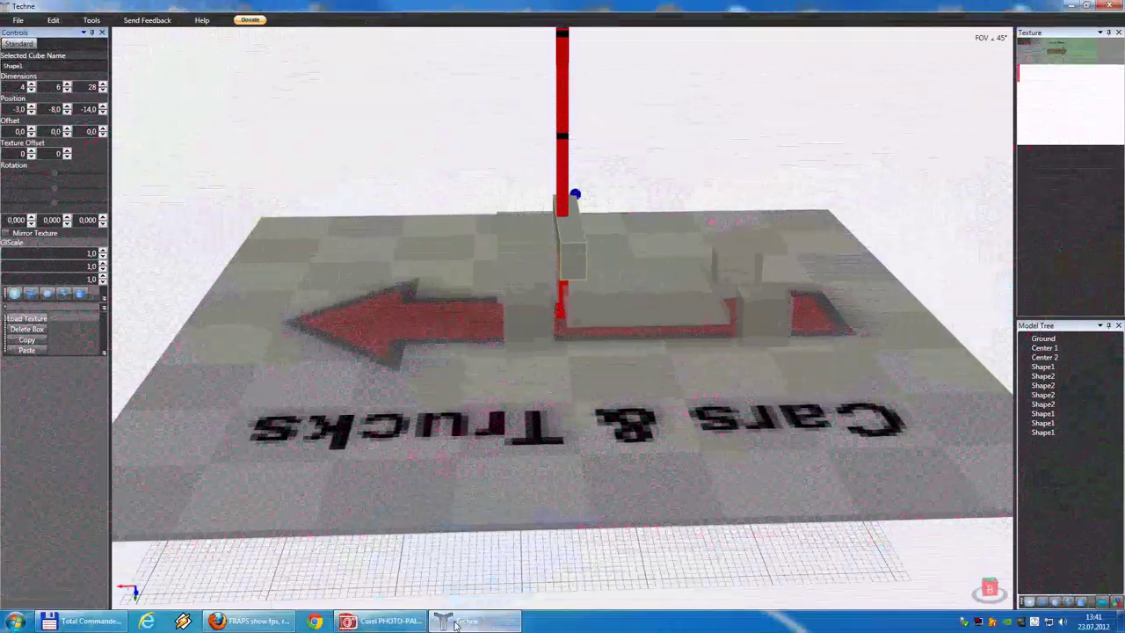
Lower the full-width crossbeam back to Y position -2, keeping its X position at -3.
right_drag(580, 370, 571, 339)
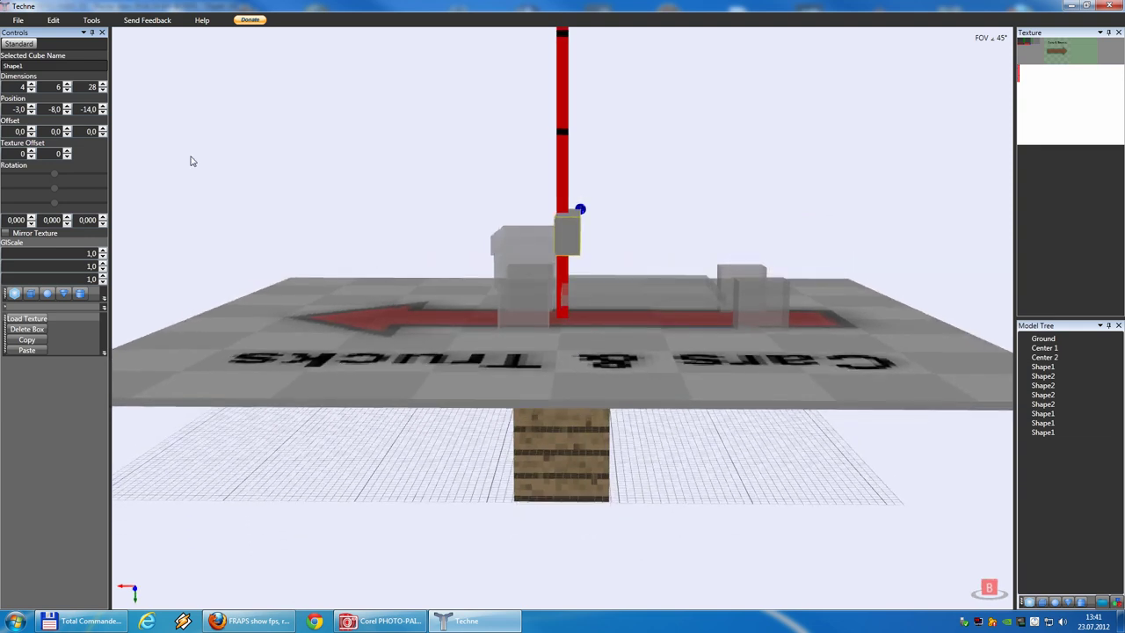
click(30, 106)
click(31, 112)
click(66, 108)
click(67, 107)
click(67, 107)
click(66, 107)
click(67, 107)
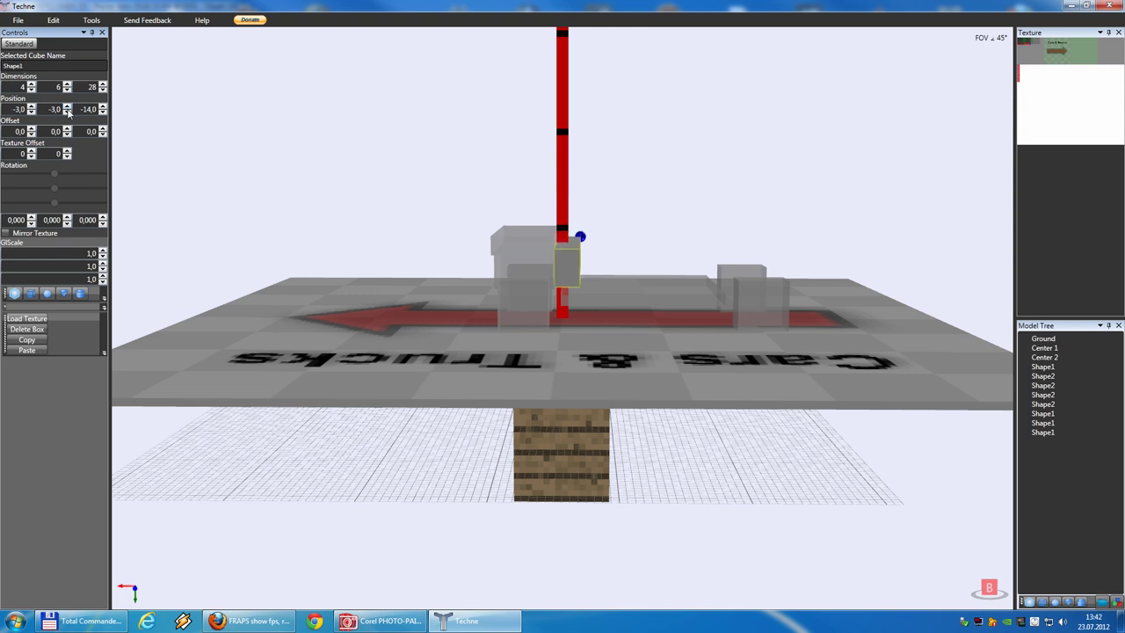
click(67, 107)
Restore the upper plate to a length of 14 and an X position of -3.
click(532, 255)
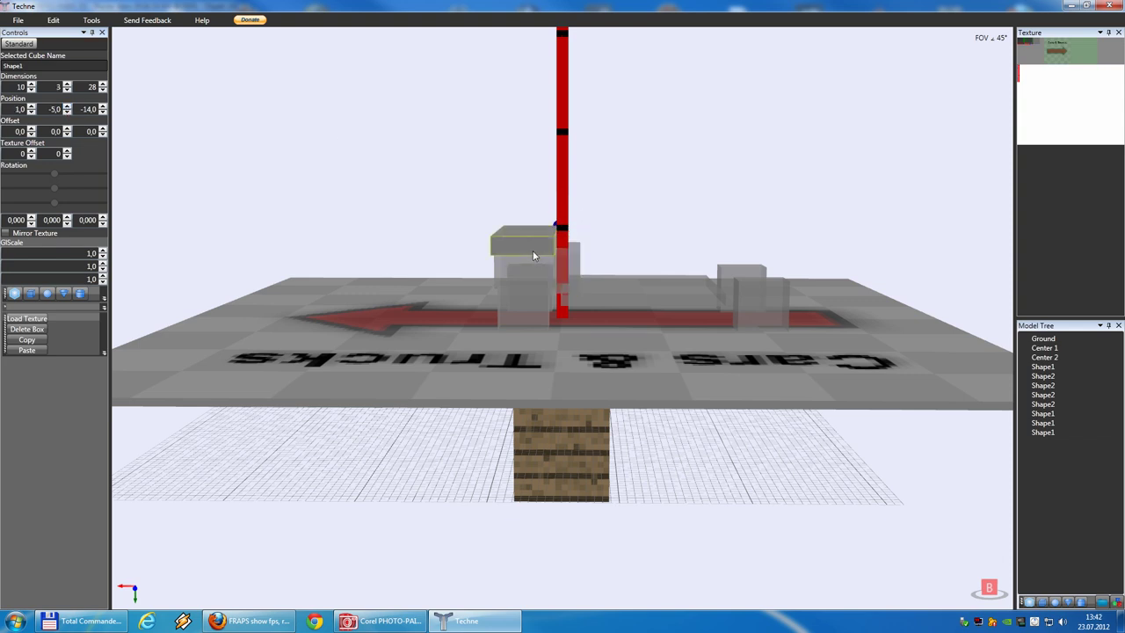
click(31, 84)
click(31, 84)
click(31, 84)
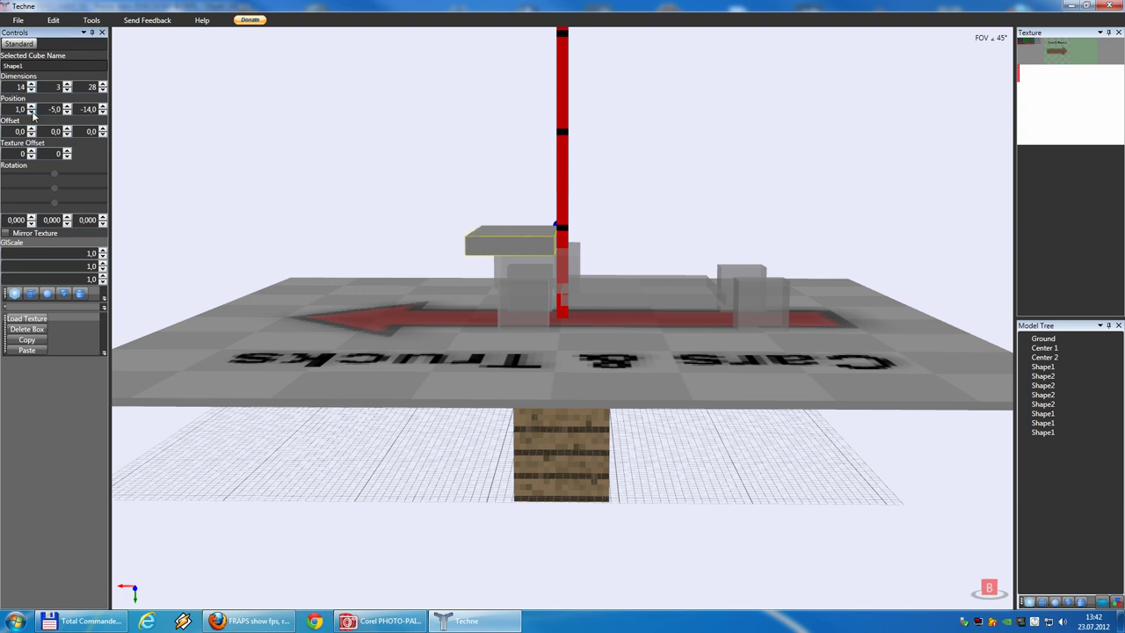
click(31, 112)
click(31, 112)
click(31, 112)
click(31, 112)
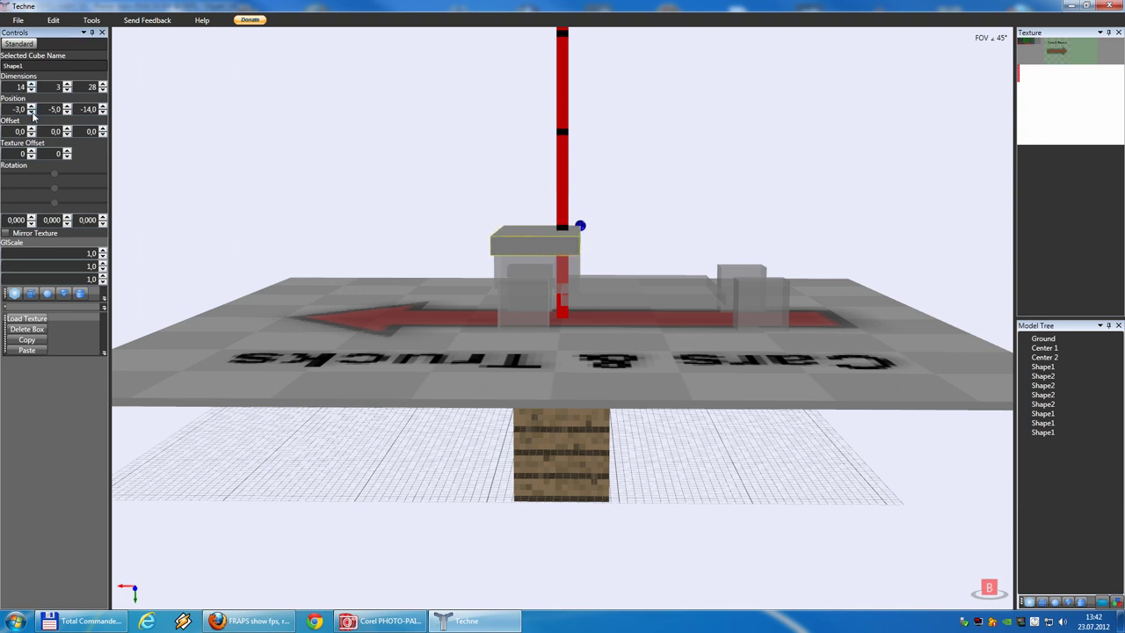
Copy the upper plate, shorten the original to a length of 10, and paste the full-length copy in place.
click(53, 21)
click(58, 69)
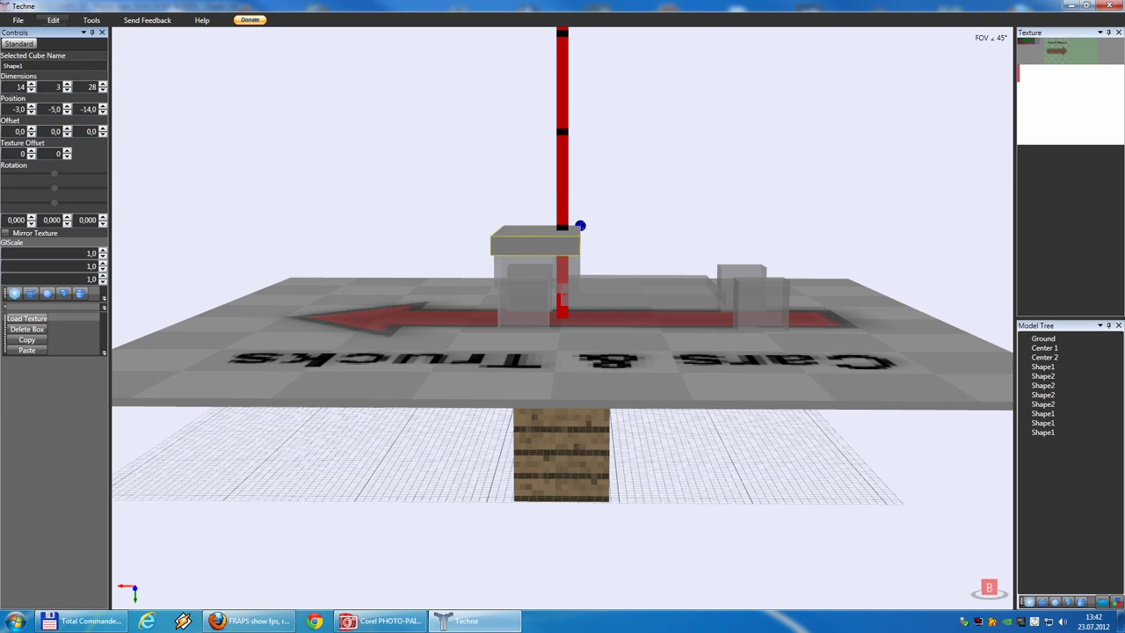
click(31, 90)
click(31, 90)
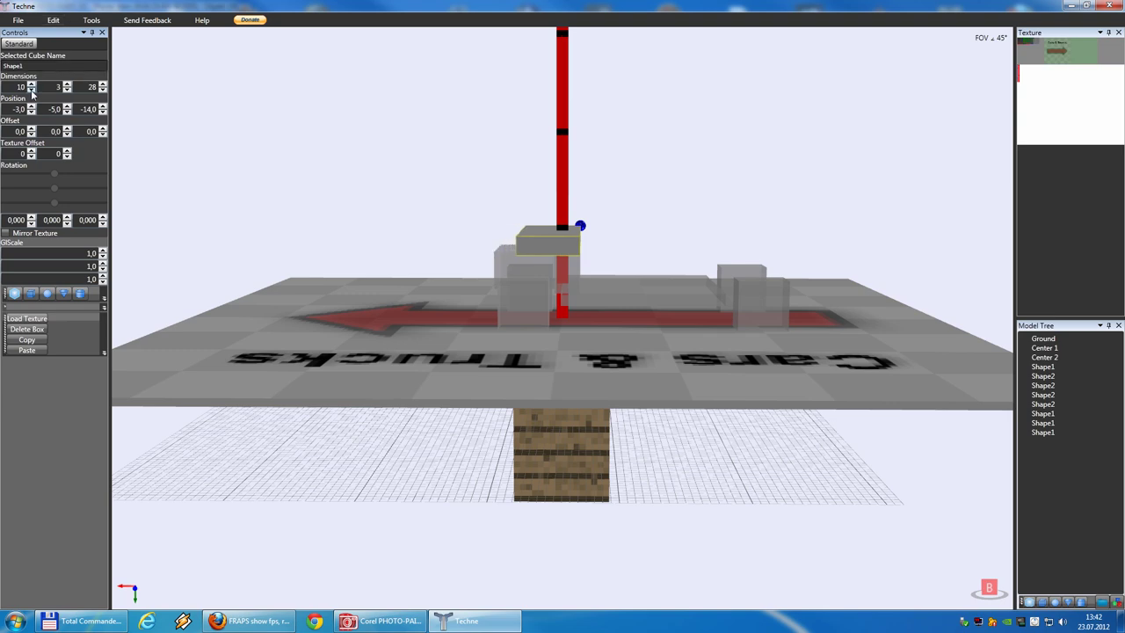
right_drag(380, 171, 391, 169)
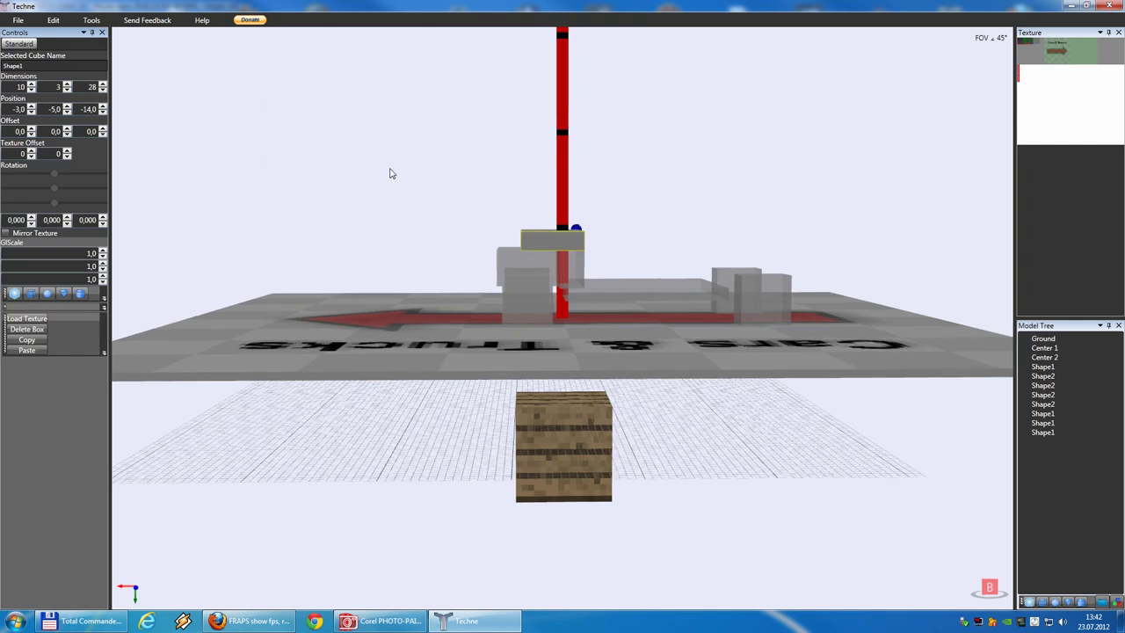
click(53, 20)
click(66, 90)
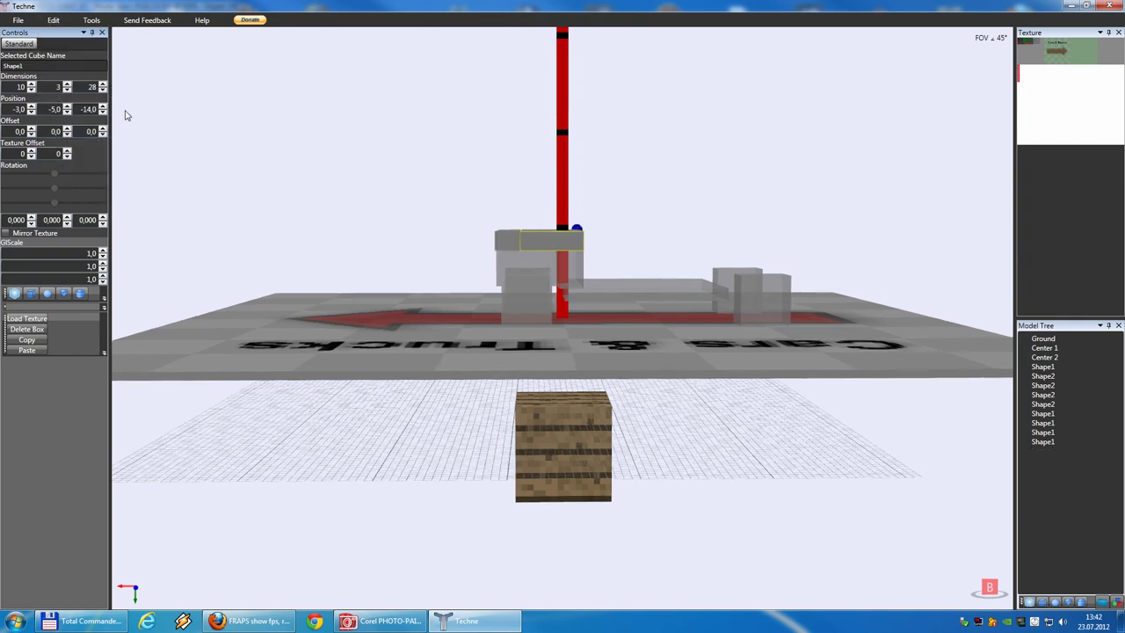
Make the shortened plate 2 high and place it on top of the longer plate at X 1 and Y -7.
click(30, 112)
click(31, 112)
click(31, 107)
click(30, 106)
click(31, 106)
click(31, 107)
click(67, 91)
click(68, 113)
click(68, 112)
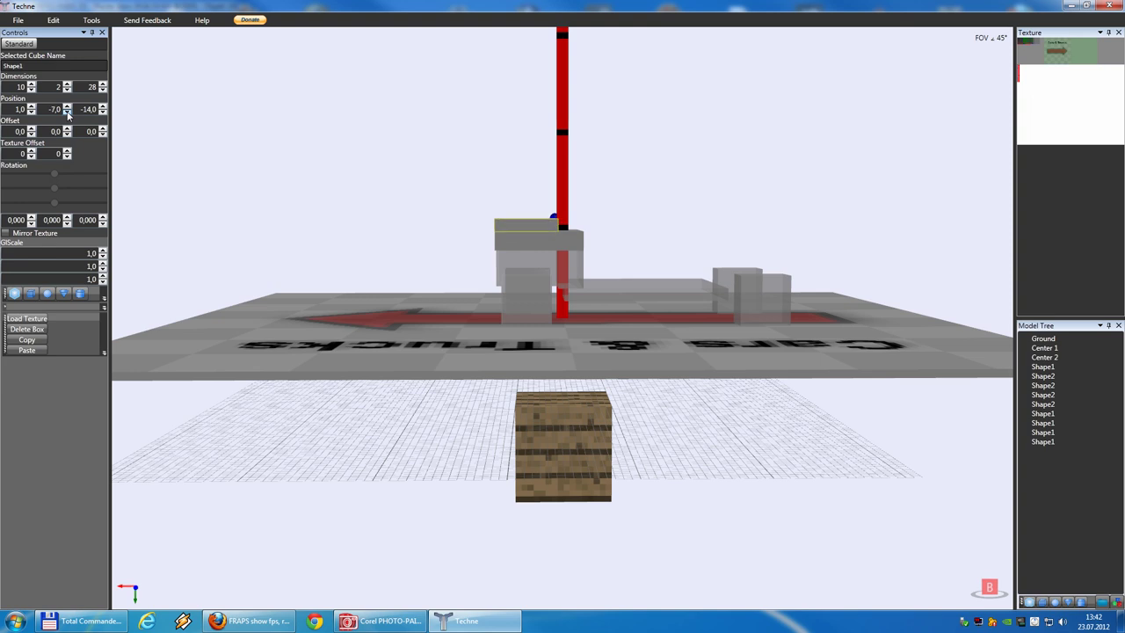
Tilt the thin top plate 12 degrees about the Z axis so it slopes down toward the front.
click(102, 218)
click(102, 218)
click(102, 218)
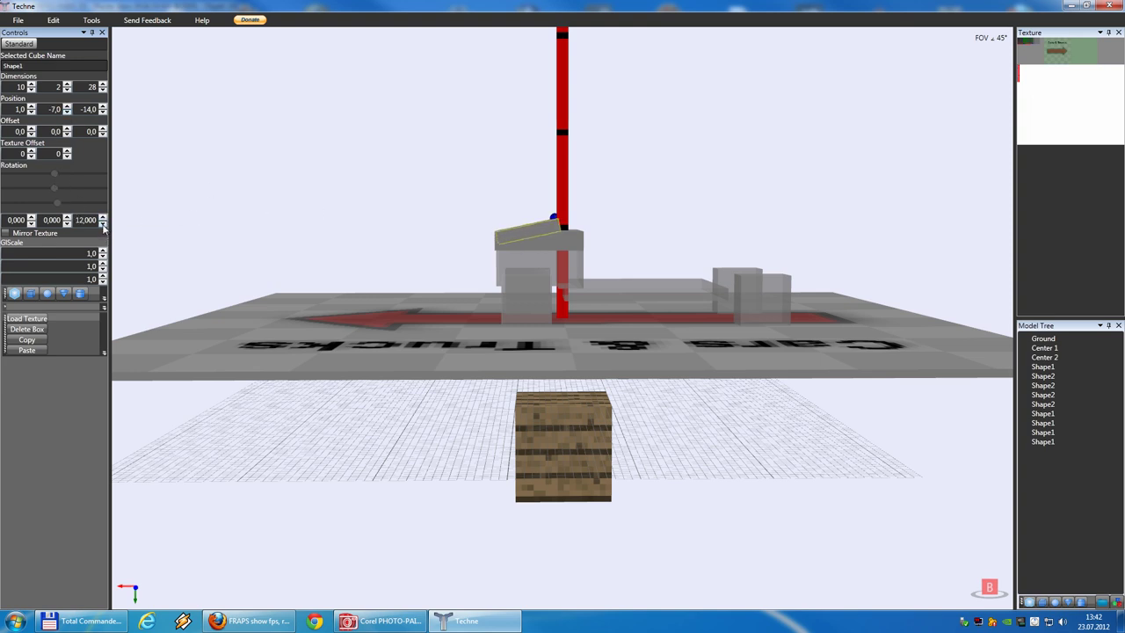
click(393, 198)
right_drag(401, 208, 439, 209)
drag(442, 214, 380, 216)
drag(606, 308, 675, 302)
Duplicate the 16-wide block between the front wheels, keeping its coordinates.
click(510, 283)
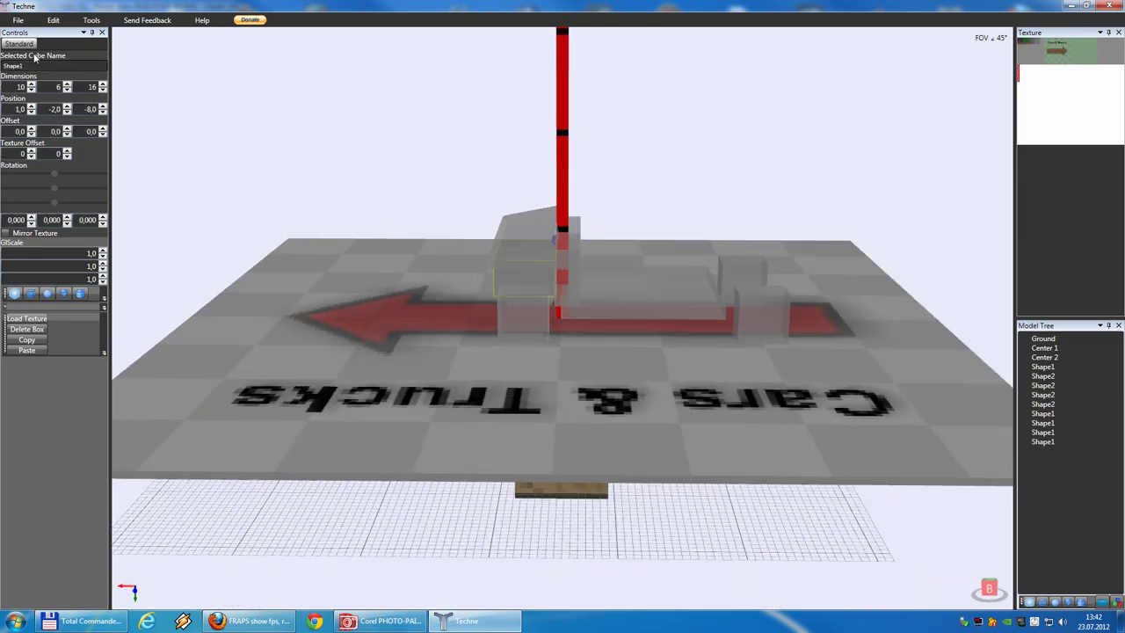
click(55, 21)
click(73, 69)
click(57, 21)
click(72, 92)
Move the duplicated block back between the rear wheels to X position -38 and adjust its length.
drag(31, 111, 31, 111)
right_drag(297, 180, 313, 181)
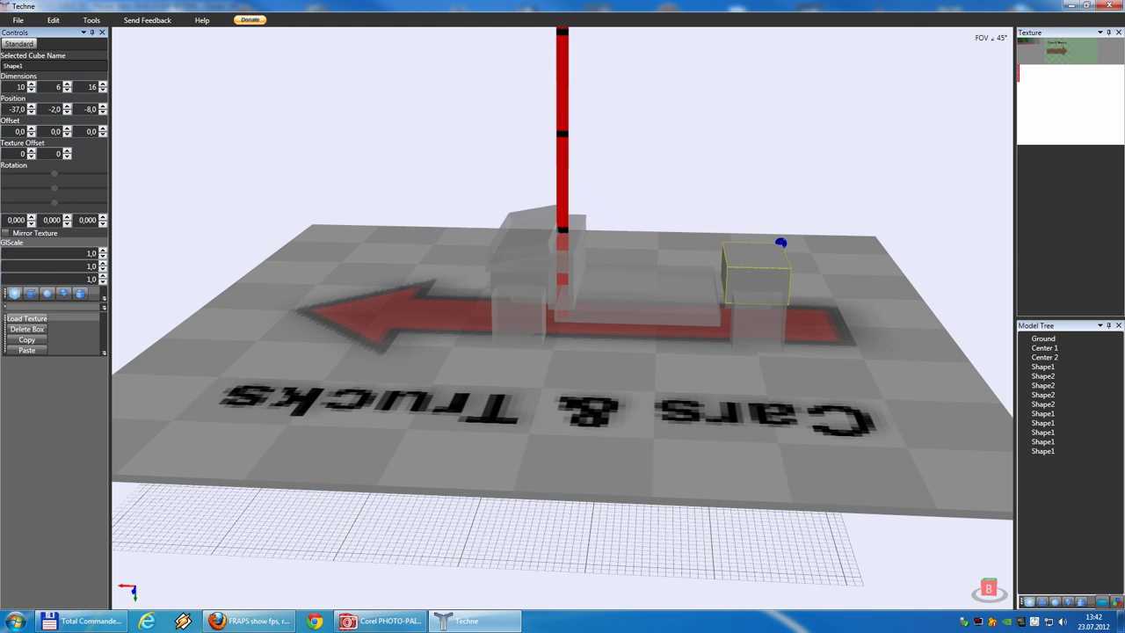
click(30, 112)
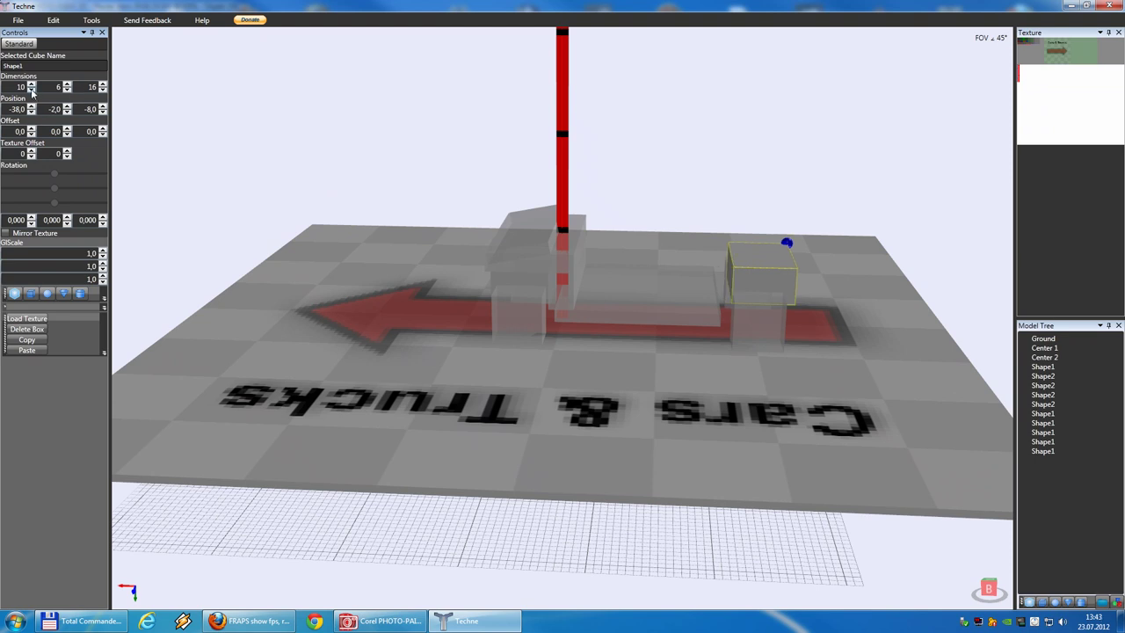
click(30, 87)
click(31, 86)
In the Corel PHOTO-PAINT blueprint, move the large seat-base rectangle from the middle of the cart to above the drawing.
click(386, 621)
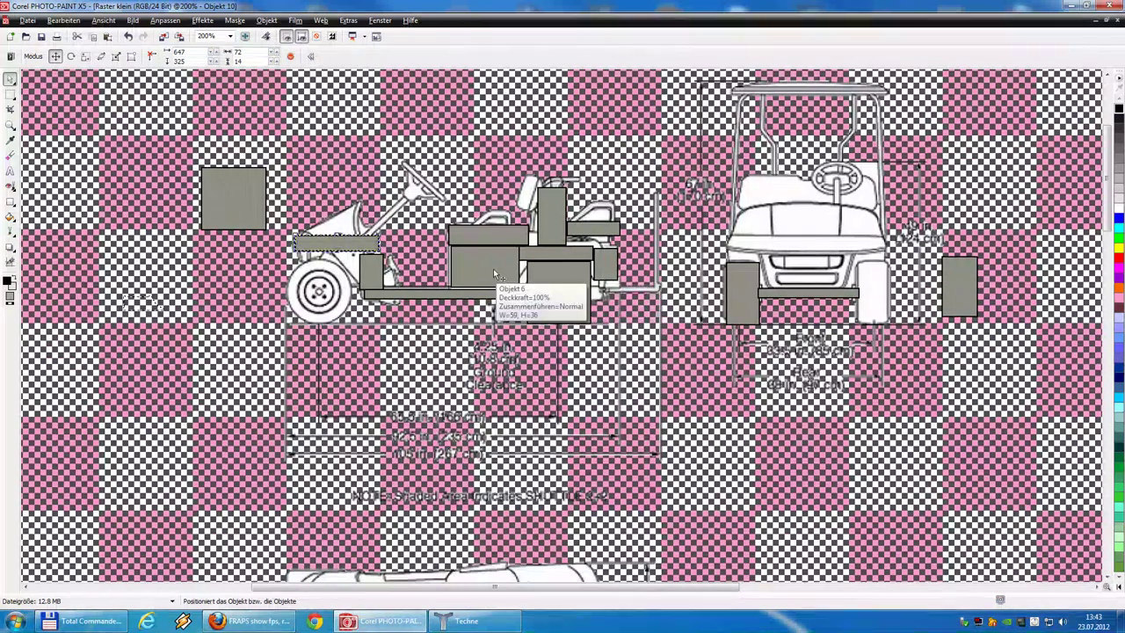
drag(494, 276, 517, 116)
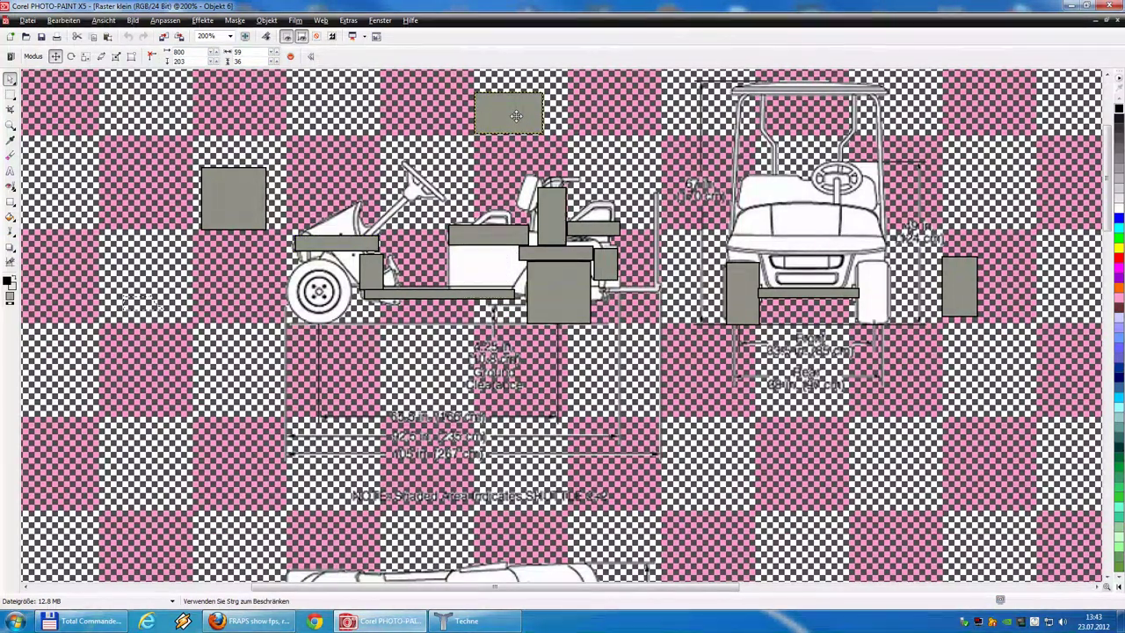
Switch to Techne and duplicate the low floor plate between the front and rear wheels, keeping its coordinates.
drag(516, 116, 516, 116)
click(462, 621)
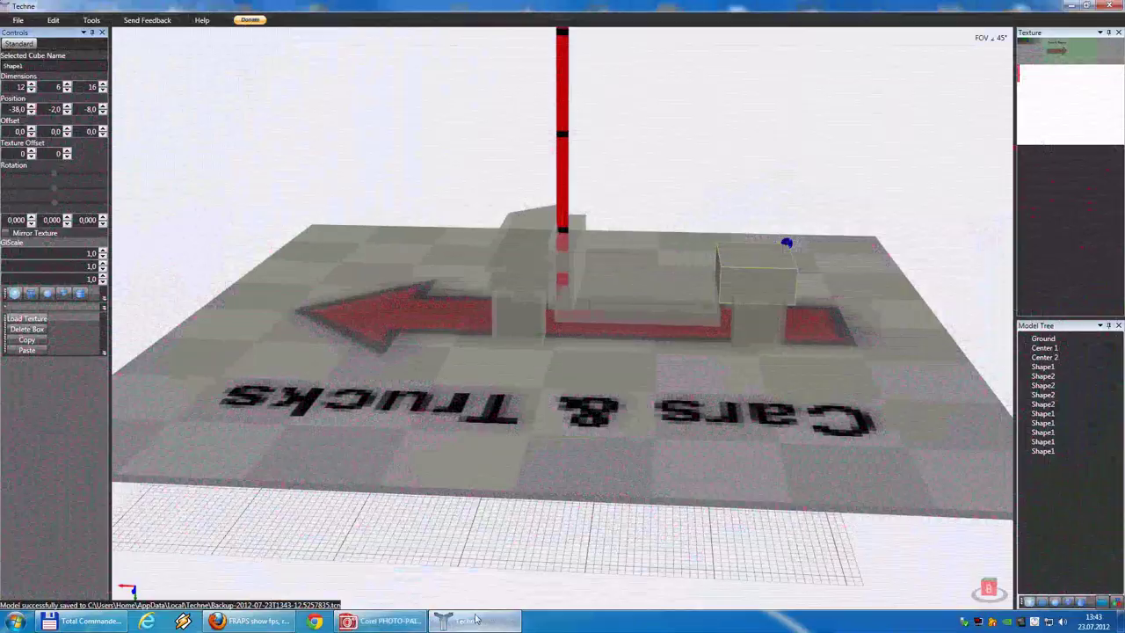
click(642, 301)
click(54, 20)
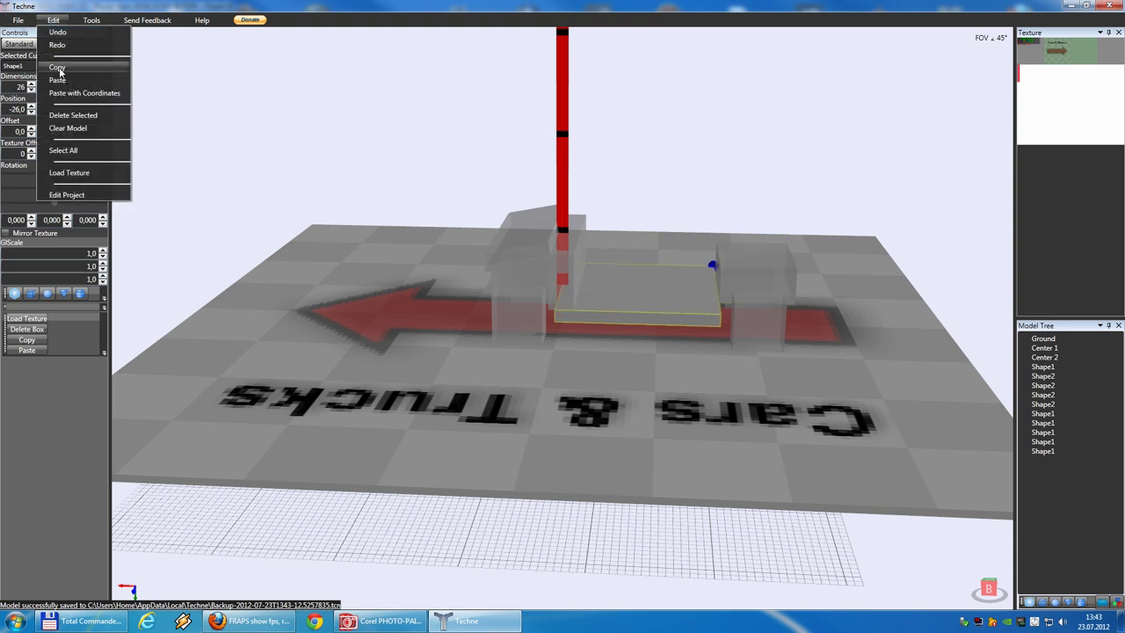
click(56, 68)
click(53, 20)
click(75, 95)
Turn the duplicated floor plate into the seat base with dimensions 10 x 7 x 28 at Y position -3.
click(32, 90)
drag(32, 90, 68, 113)
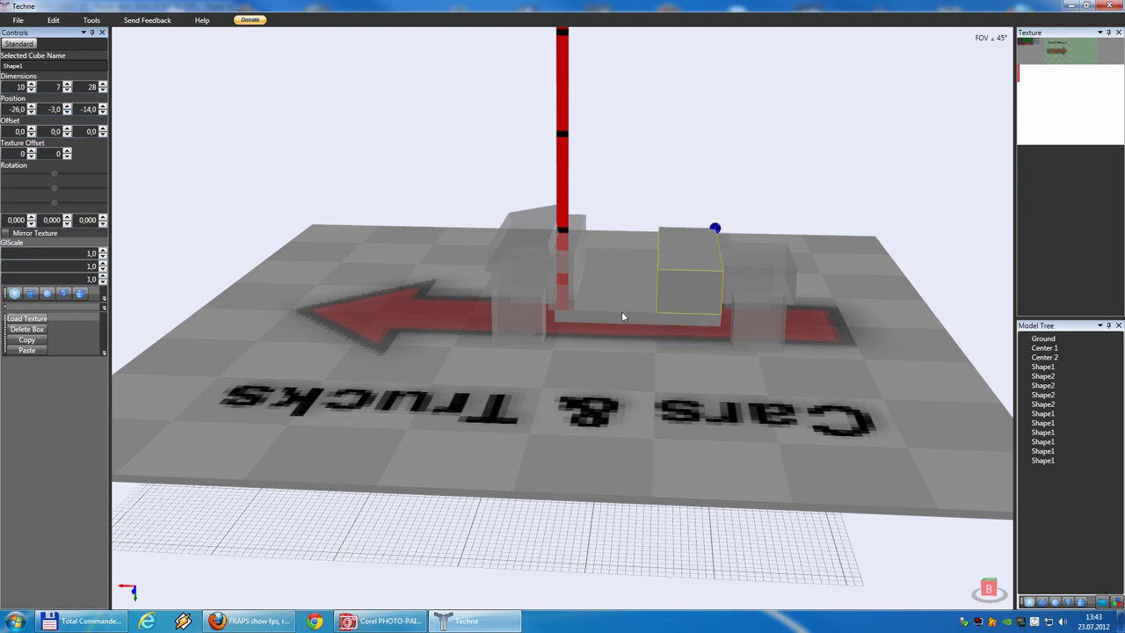
mouse_move(623, 312)
right_down()
mouse_move(616, 294)
mouse_move(613, 312)
right_up()
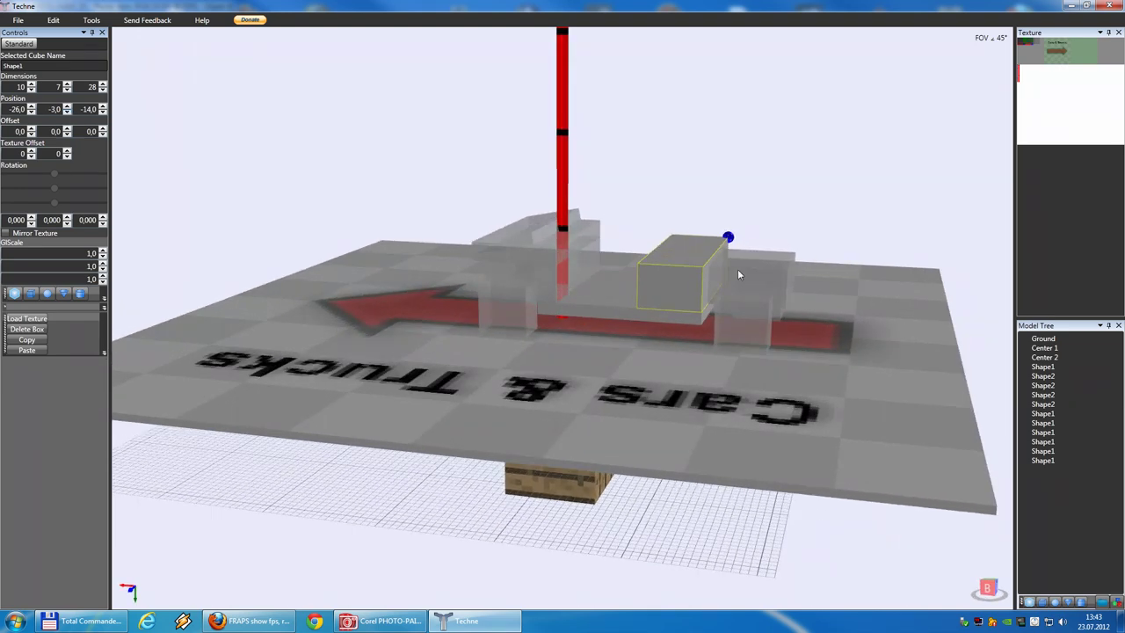
click(738, 270)
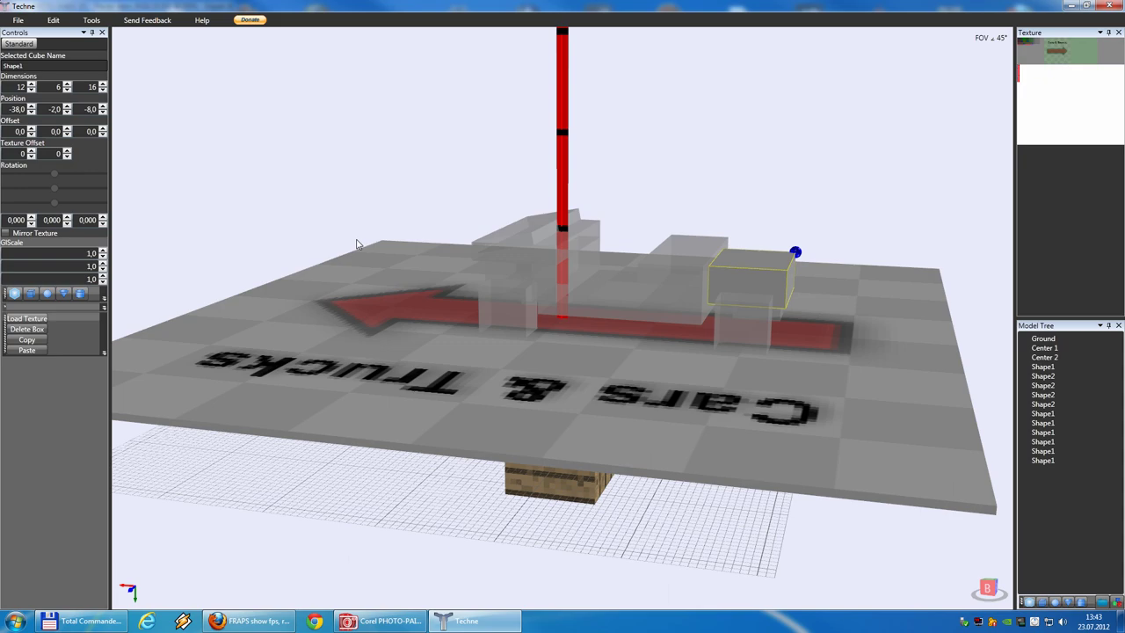
In the Corel PHOTO-PAINT blueprint, return the seat-base rectangle to the cart and move the flat seat rectangle above the drawing.
click(472, 620)
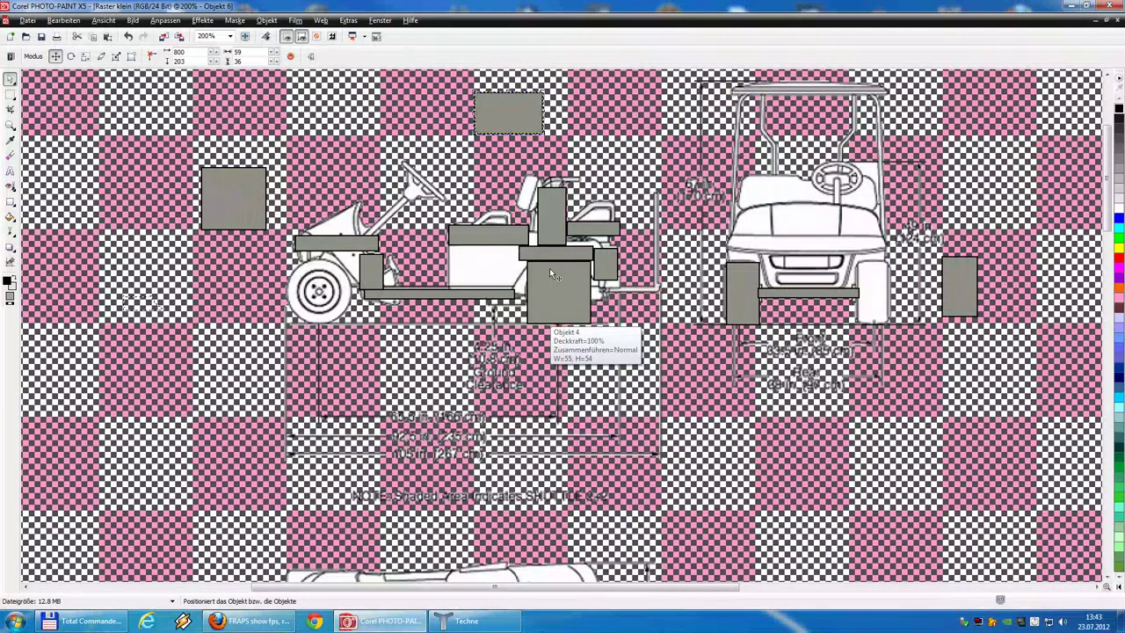
drag(549, 268, 549, 230)
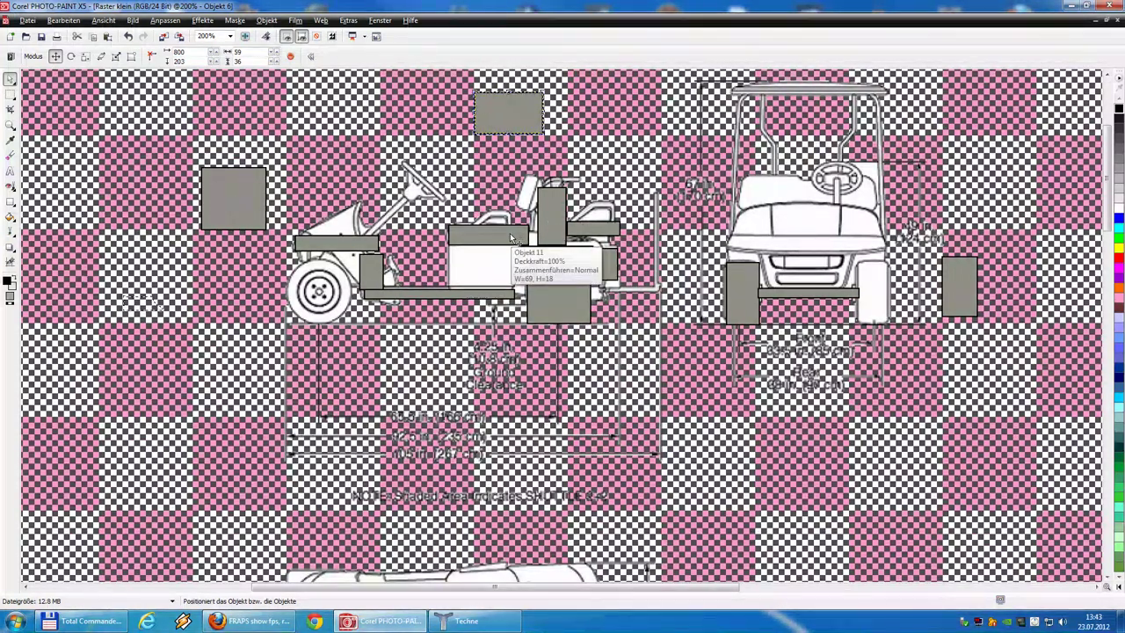
drag(504, 120, 510, 147)
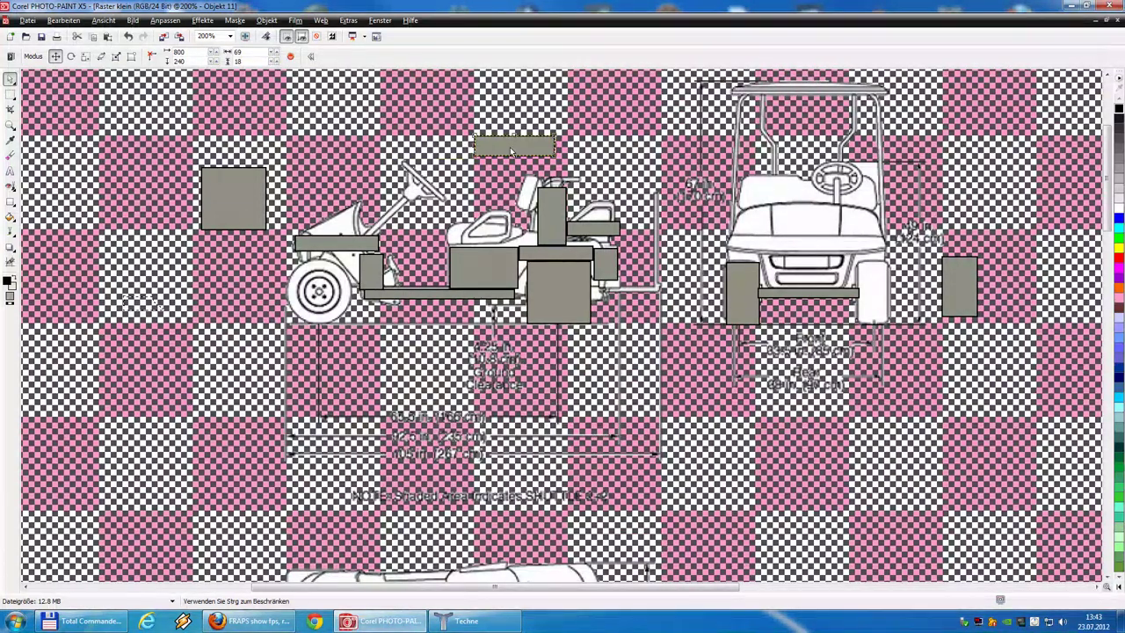
Switch to Techne and duplicate the seat-base block, keeping its coordinates.
click(464, 620)
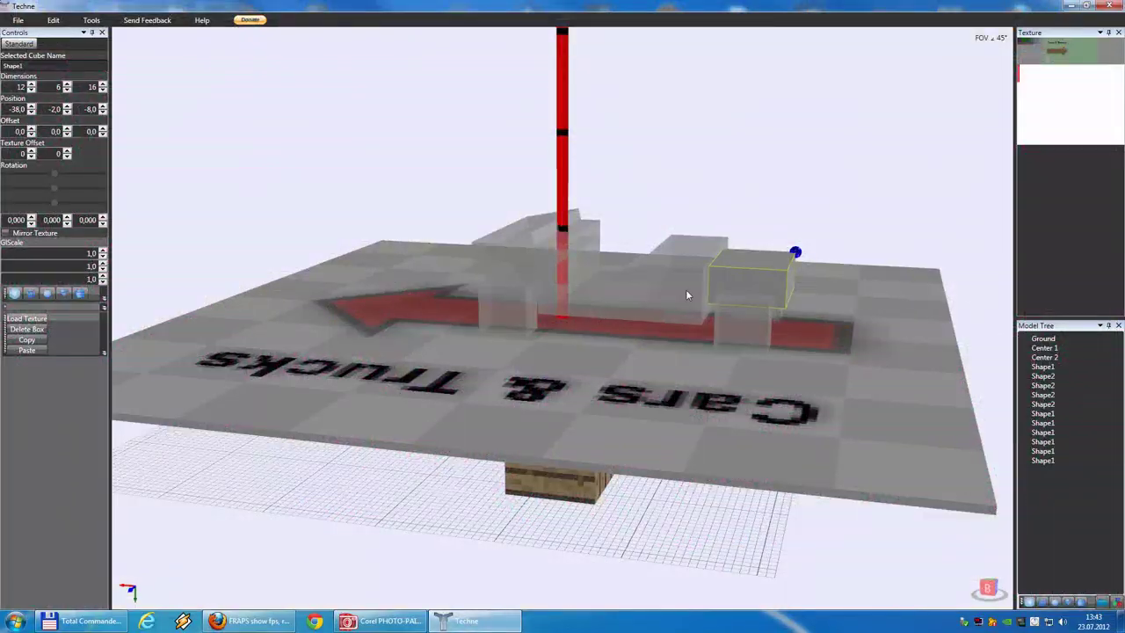
click(686, 286)
click(56, 19)
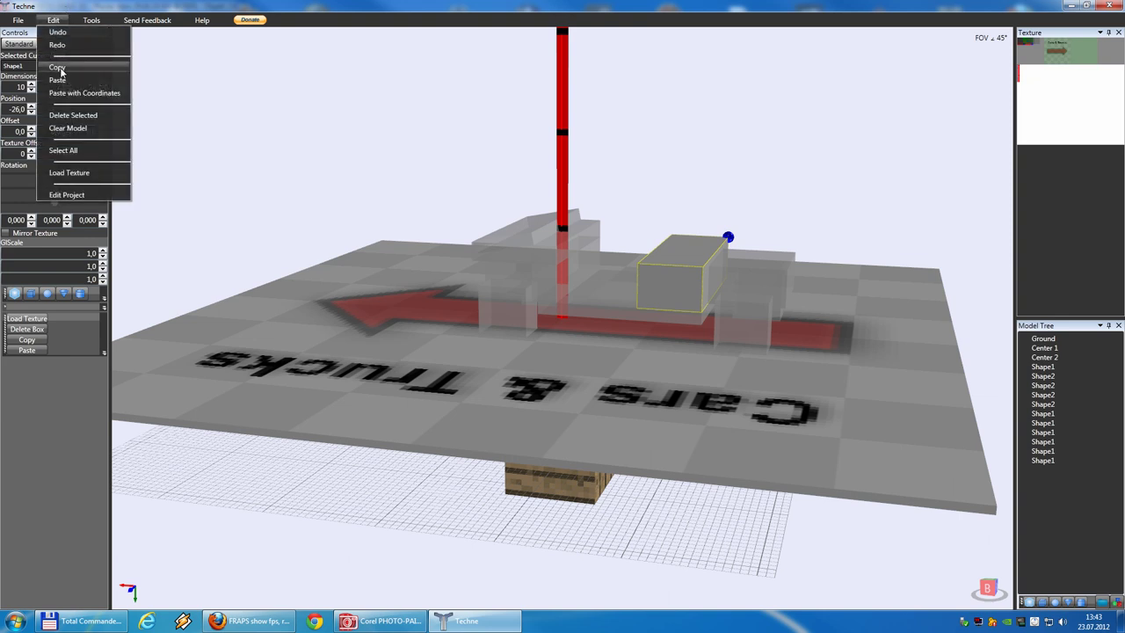
click(57, 67)
click(55, 20)
click(85, 92)
Set the duplicated block's height to 3 and raise it onto the seat base at Y position -6.
click(67, 92)
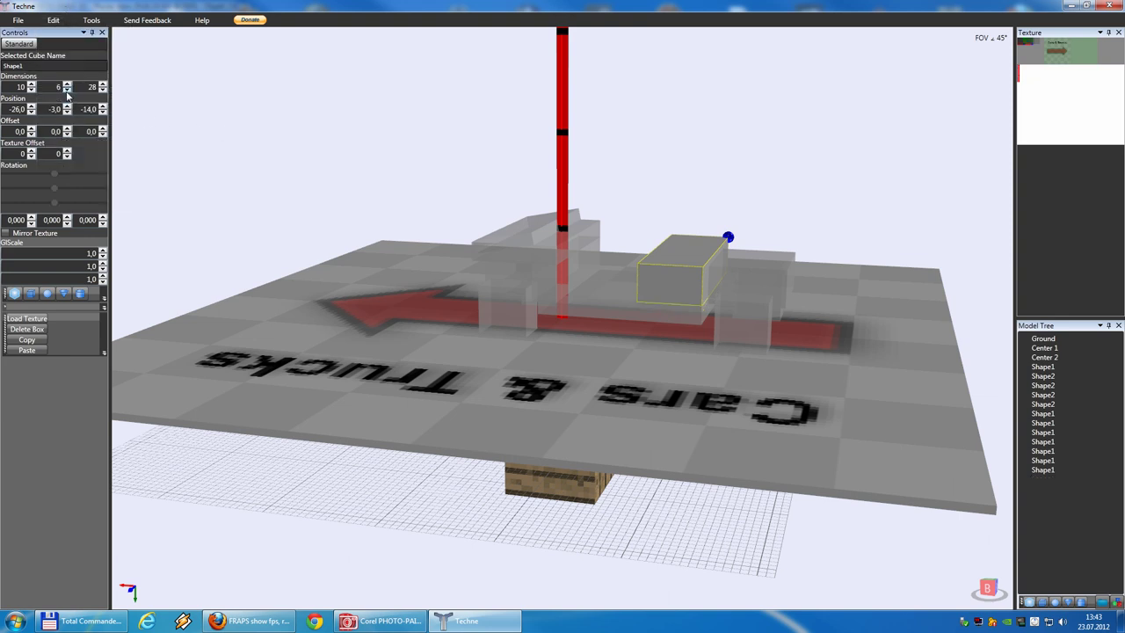
click(67, 91)
click(68, 92)
click(67, 113)
click(68, 112)
click(68, 112)
click(68, 113)
click(68, 113)
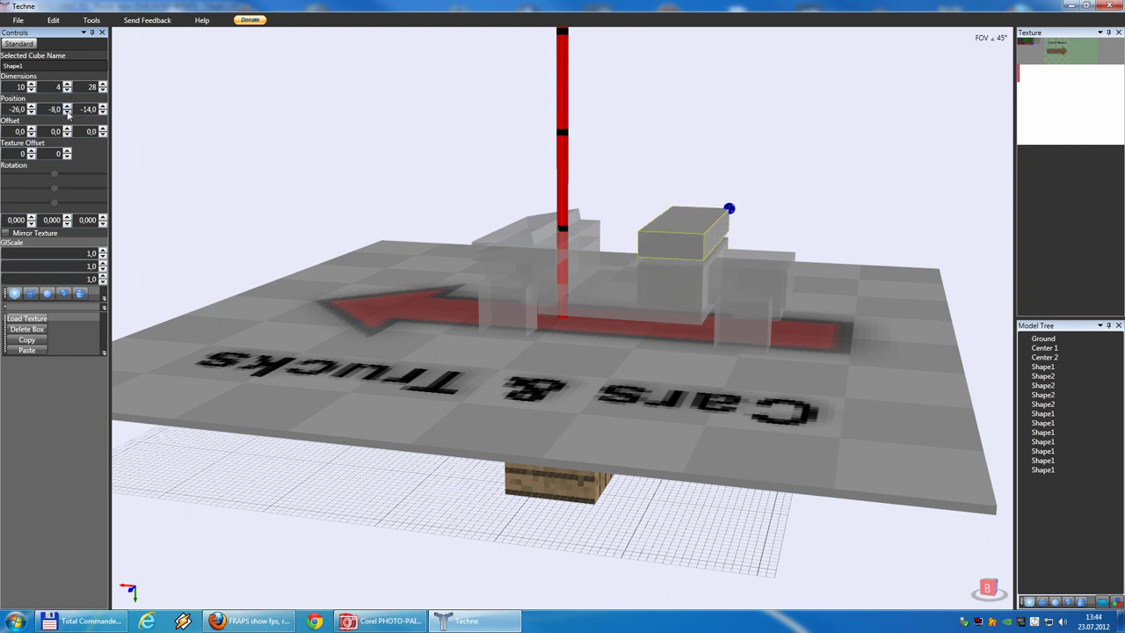
click(68, 91)
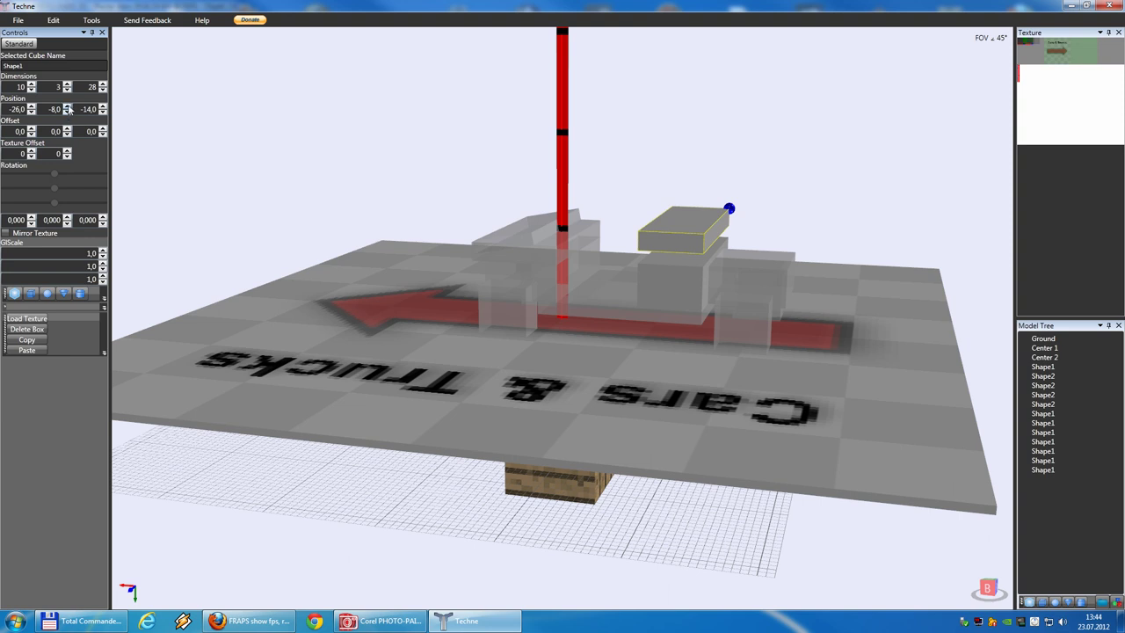
click(68, 106)
click(67, 107)
Lengthen the seat plate to 15 and shift it back to X position -30.
click(31, 85)
click(31, 85)
click(31, 86)
click(30, 85)
click(31, 85)
click(31, 111)
click(30, 111)
click(31, 112)
click(31, 112)
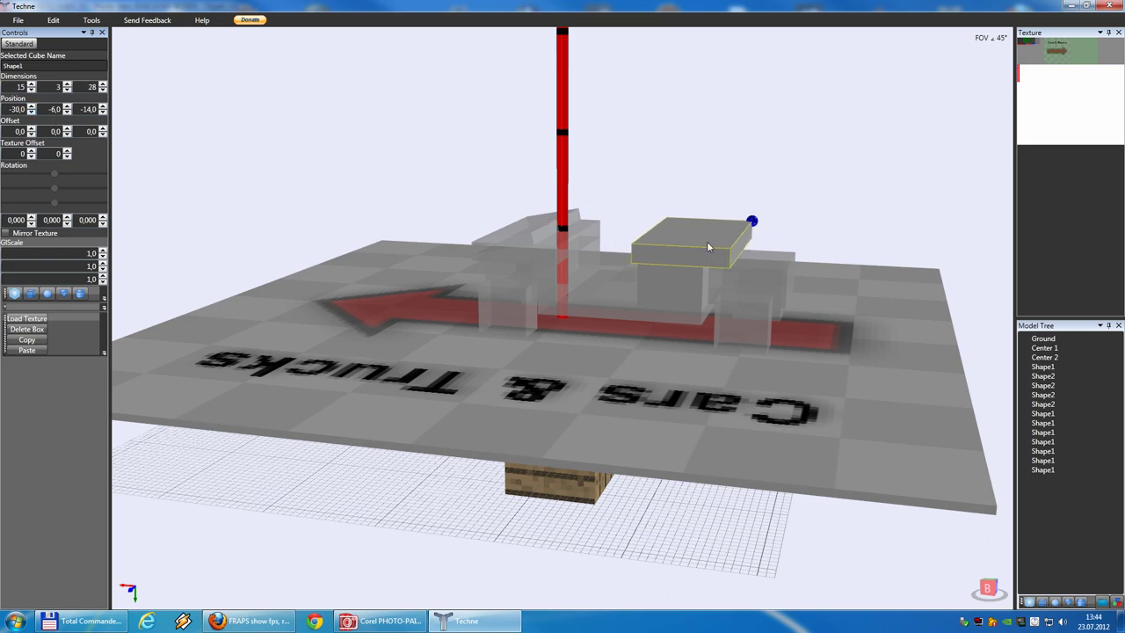
Check the blueprint in Corel PHOTO-PAINT, return to Techne and duplicate the seat plate with its coordinates.
click(472, 623)
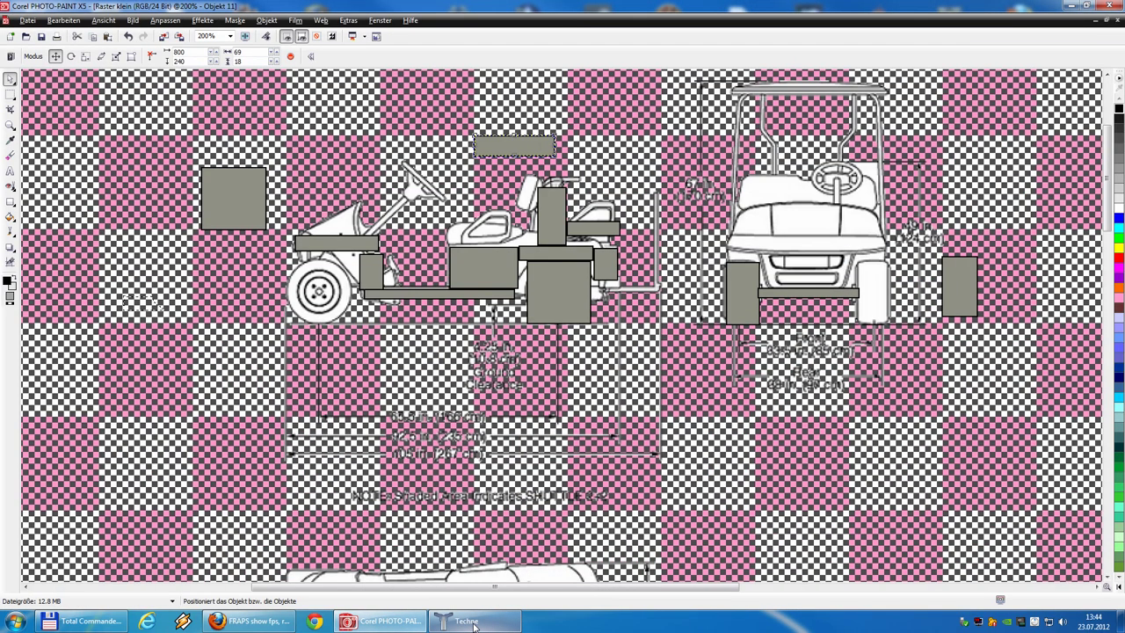
click(459, 623)
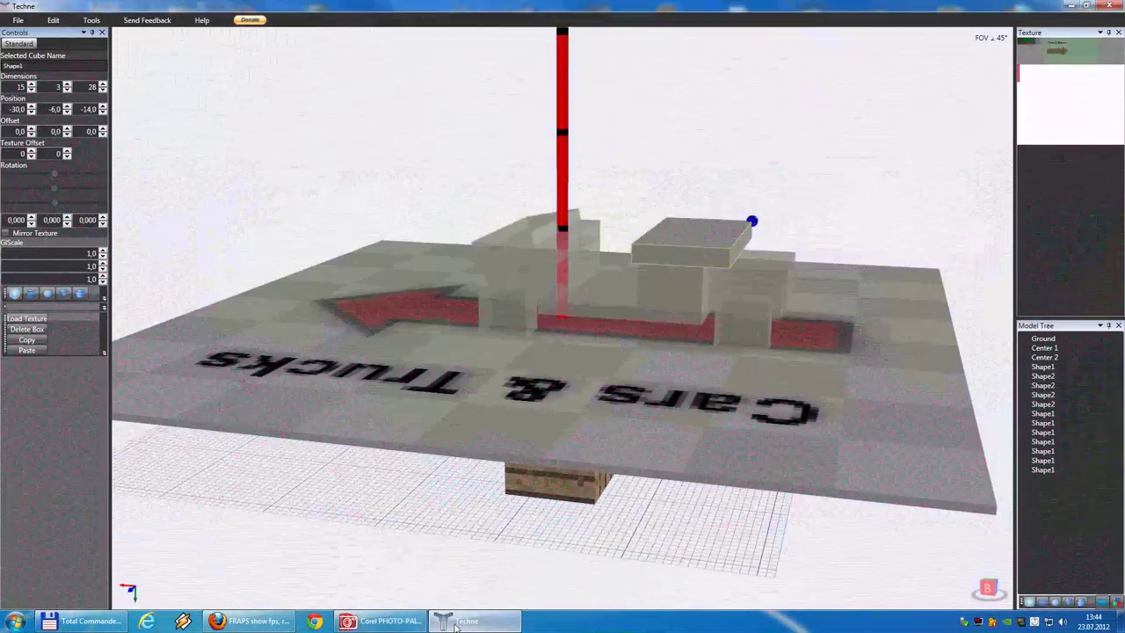
click(55, 19)
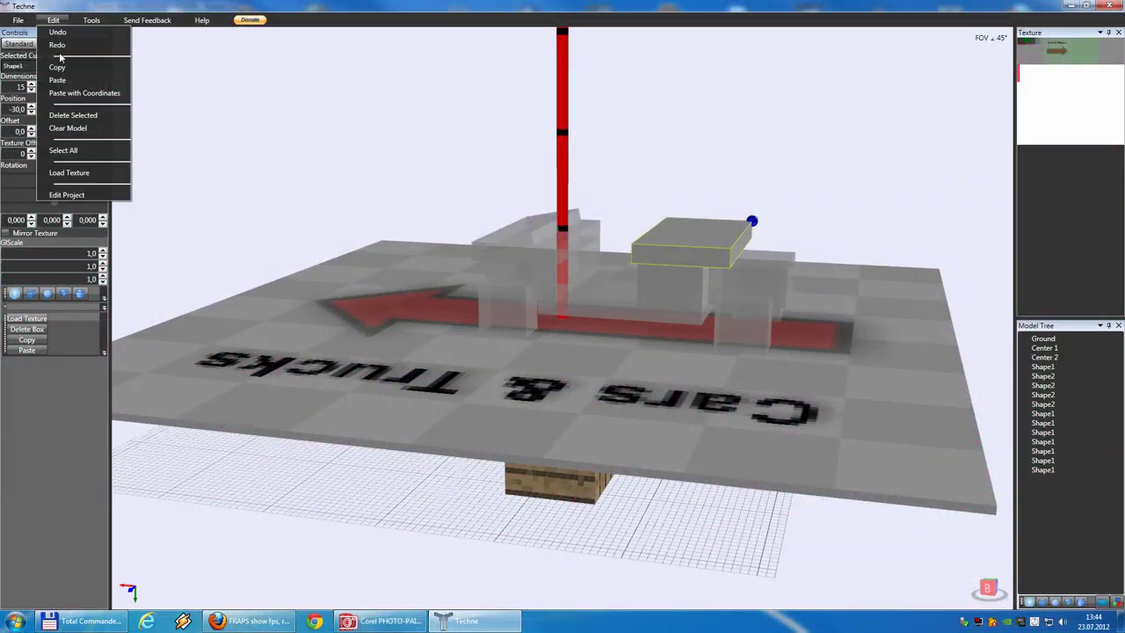
click(58, 20)
click(58, 20)
click(45, 86)
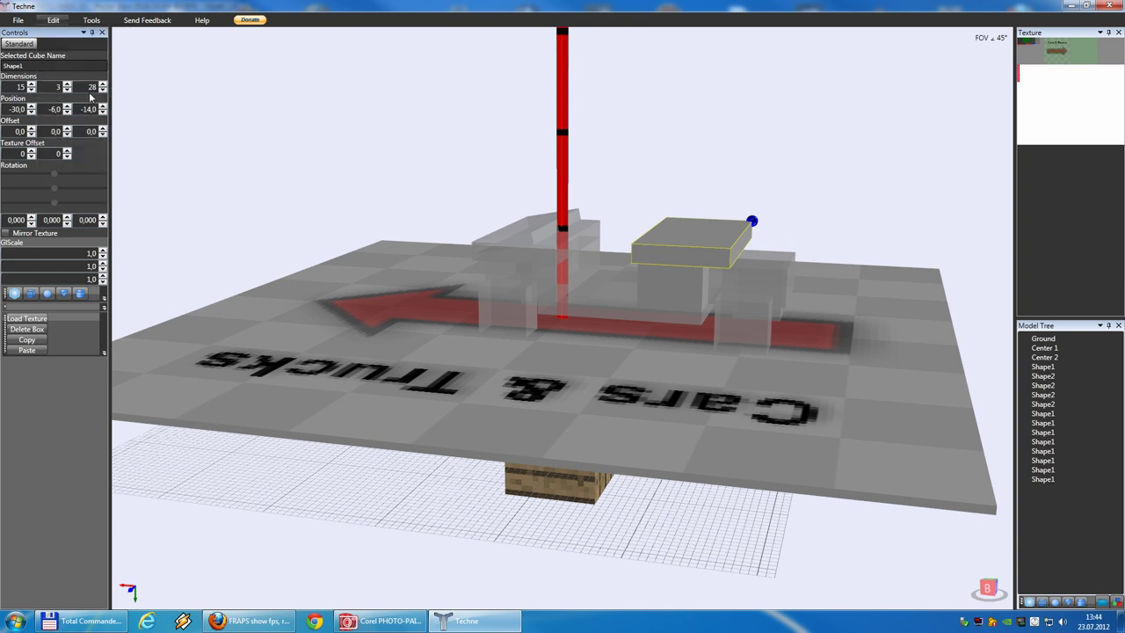
Shape the duplicated seat plate into a backrest of 3 x 6 x 28 and raise it to Y position -12.
click(31, 91)
click(31, 91)
drag(66, 112, 68, 84)
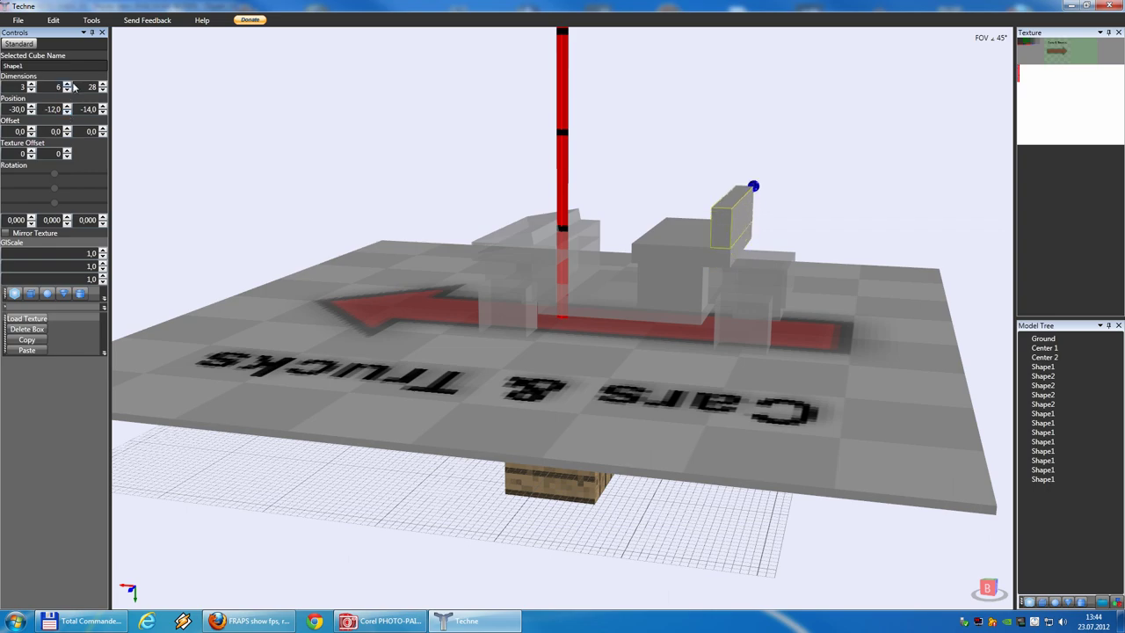
After checking the blueprint, set the block between the rear wheels to height 5 and lower it to Y position 1.
click(381, 620)
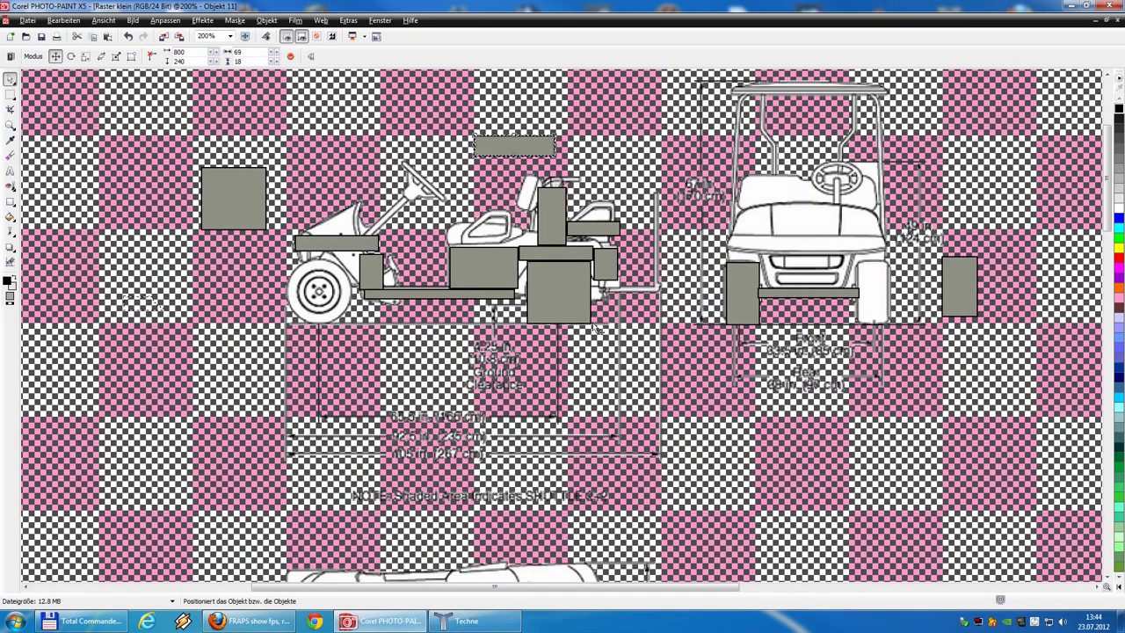
click(479, 620)
click(691, 259)
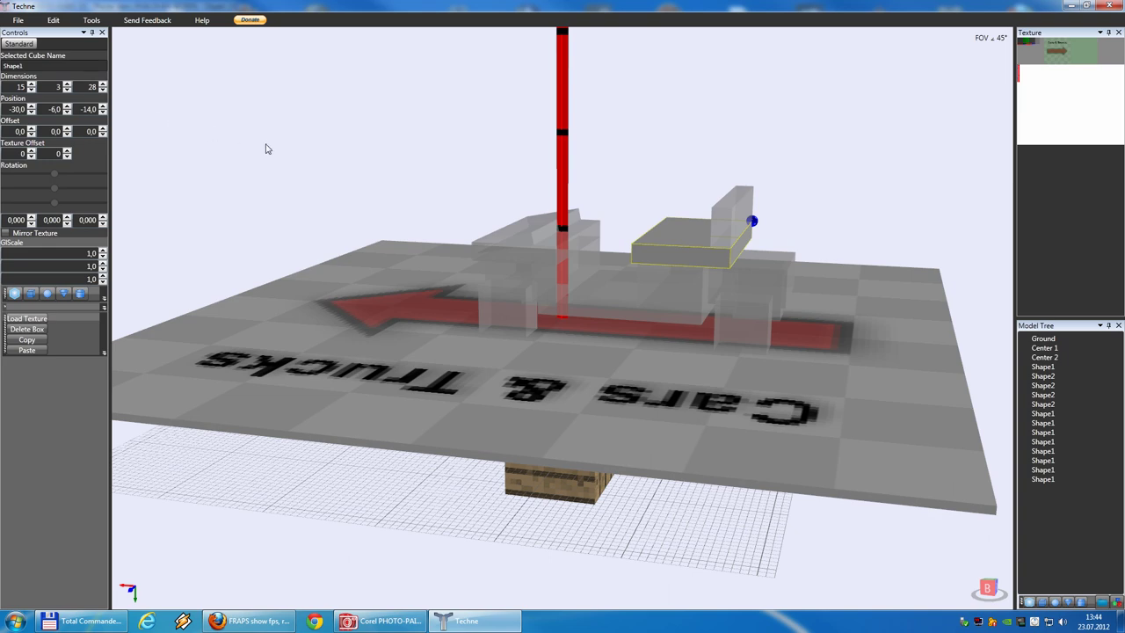
click(756, 272)
right_drag(802, 298, 719, 287)
click(68, 85)
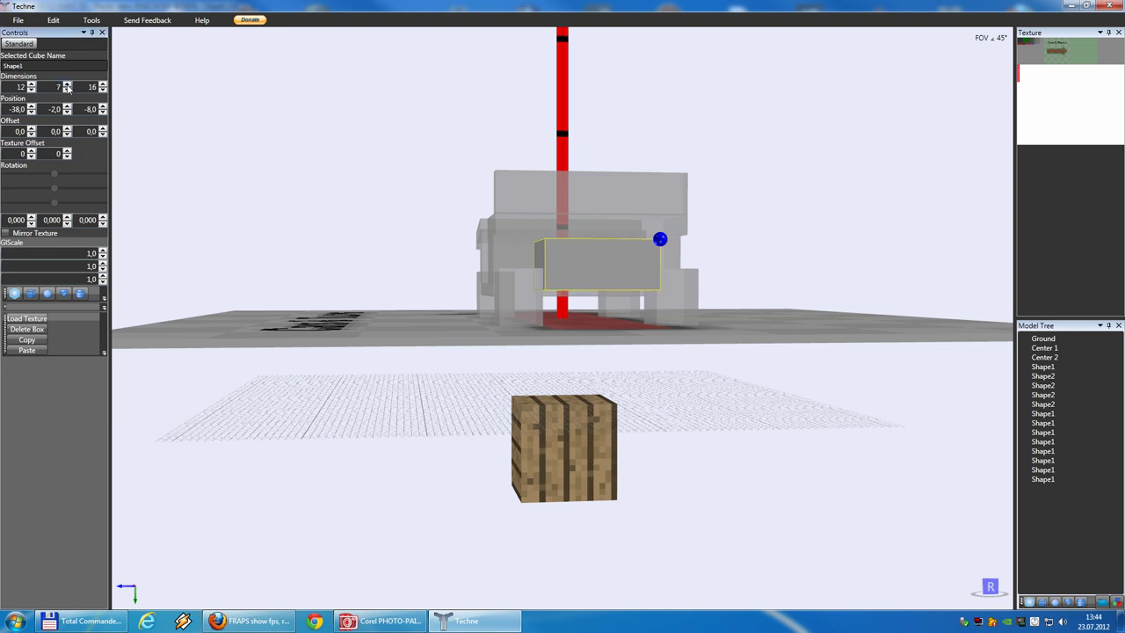
click(68, 85)
click(68, 90)
click(67, 90)
click(68, 90)
click(68, 106)
click(68, 106)
click(68, 106)
right_drag(288, 160, 361, 165)
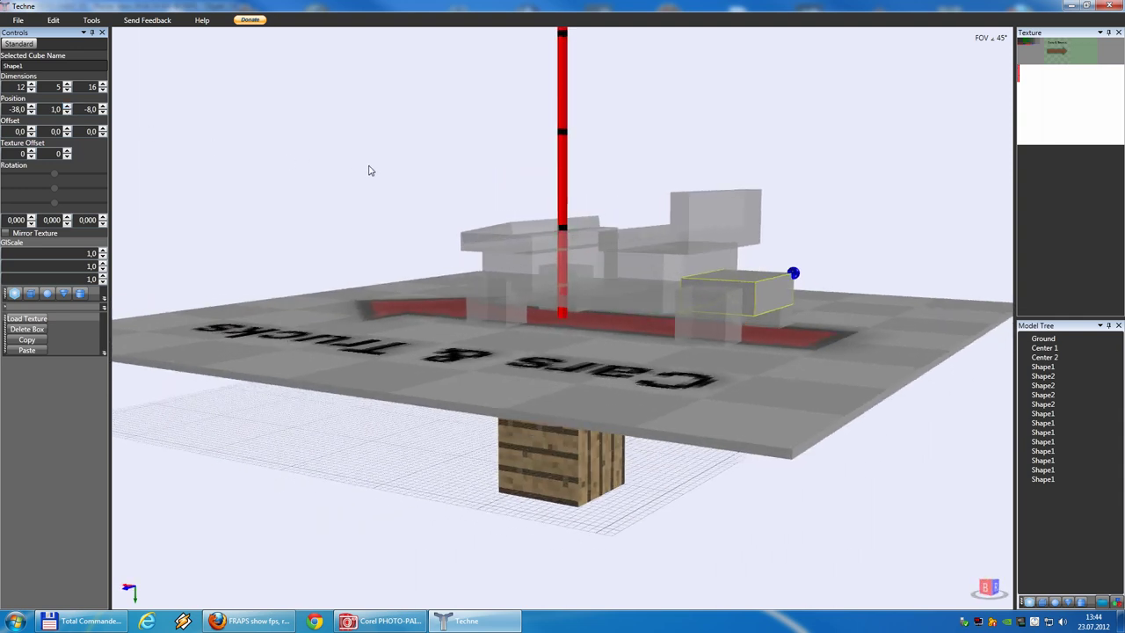
Duplicate the block between the rear wheels, keeping its coordinates.
click(53, 20)
click(53, 20)
click(55, 21)
click(78, 94)
Raise the duplicated rear block to Y position -3 and widen it to 28.
click(67, 112)
click(68, 111)
click(68, 112)
click(68, 112)
click(103, 86)
click(104, 85)
click(104, 85)
click(103, 85)
click(104, 86)
click(104, 85)
click(104, 85)
click(104, 86)
click(104, 85)
click(104, 85)
click(104, 85)
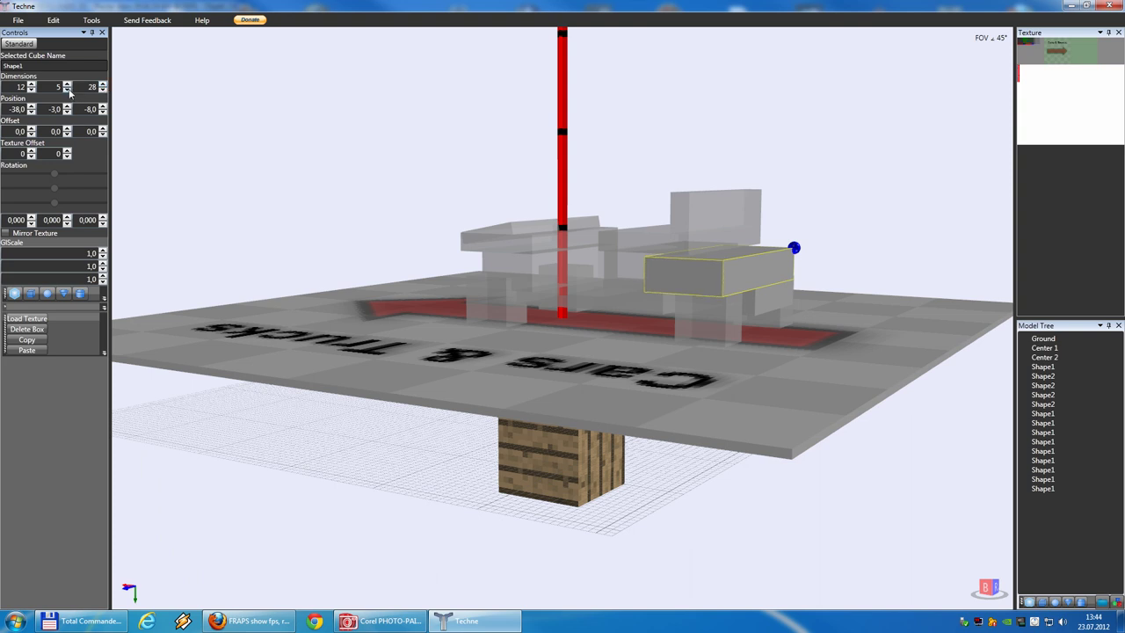
Fine-tune the wide rear block's height and shift it along Z so it sits centered over the rear wheels.
click(68, 89)
click(68, 89)
click(67, 84)
click(68, 111)
click(68, 111)
click(68, 106)
click(67, 107)
click(103, 112)
click(103, 113)
click(103, 112)
click(103, 112)
click(103, 113)
click(103, 112)
right_drag(621, 187, 658, 236)
click(659, 239)
right_drag(297, 182, 390, 195)
Duplicate the 10 x 7 x 28 seat-base block, keeping its coordinates.
click(695, 271)
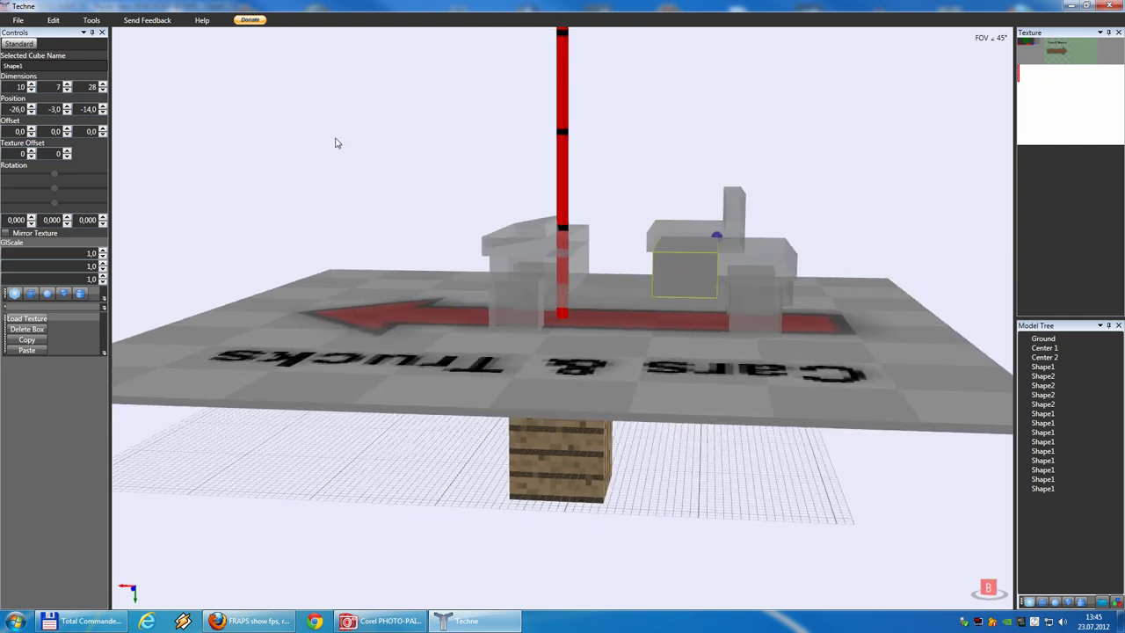
click(53, 19)
click(54, 20)
click(54, 21)
click(75, 90)
right_drag(468, 193, 463, 192)
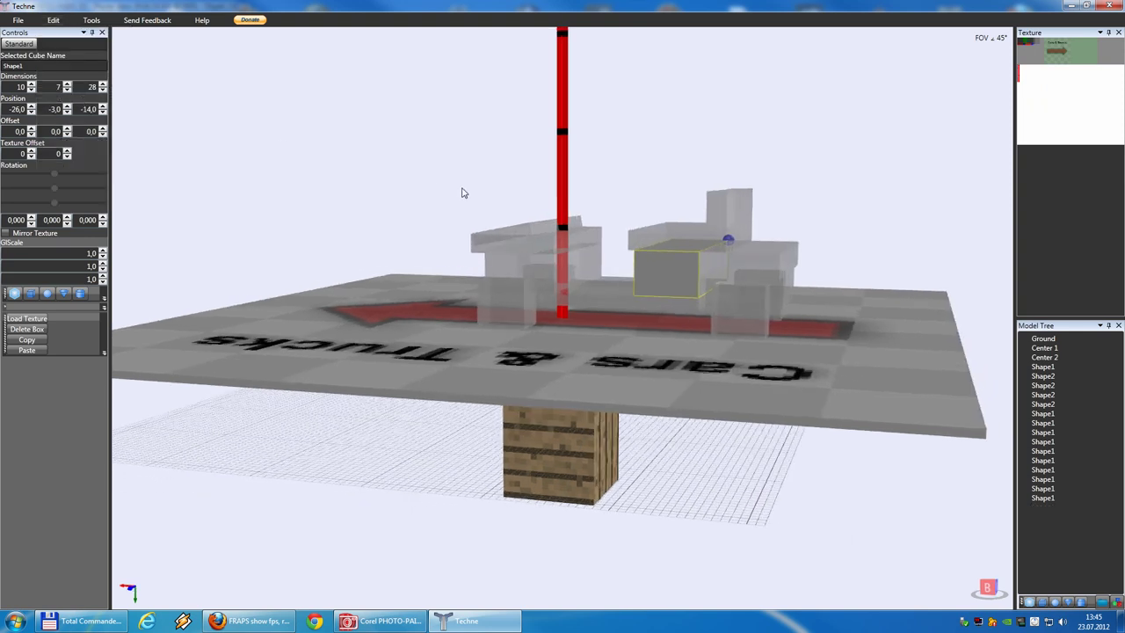
Set the duplicated seat-base block's height to 9 and its length to 3.
click(68, 90)
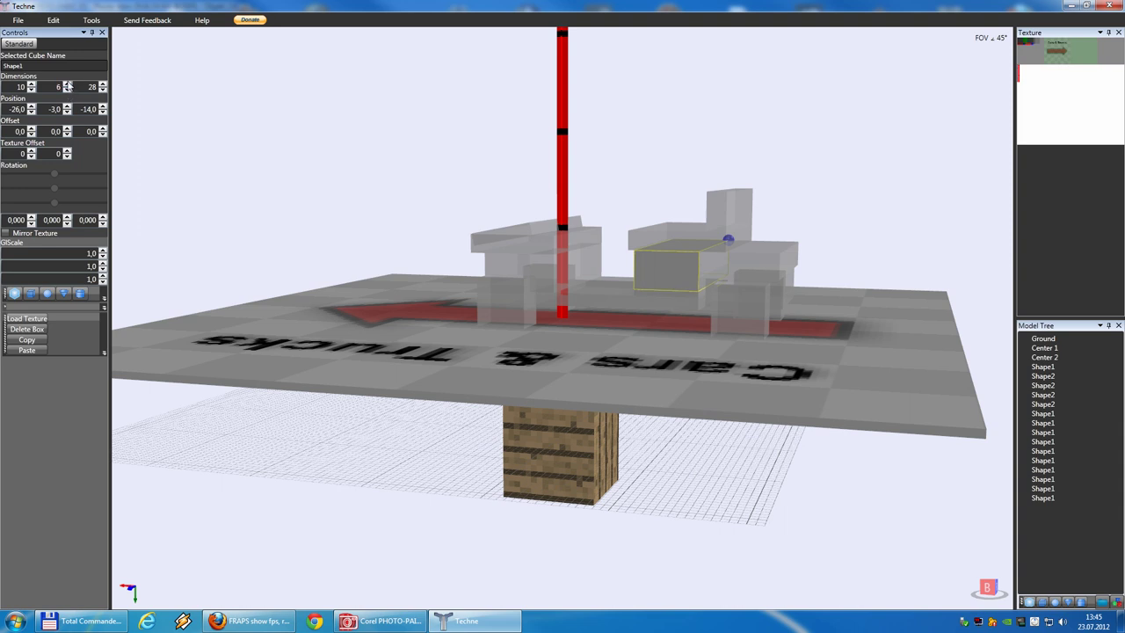
click(68, 86)
click(68, 85)
click(68, 85)
click(31, 90)
click(30, 91)
click(31, 91)
click(31, 90)
click(31, 90)
click(31, 91)
click(31, 90)
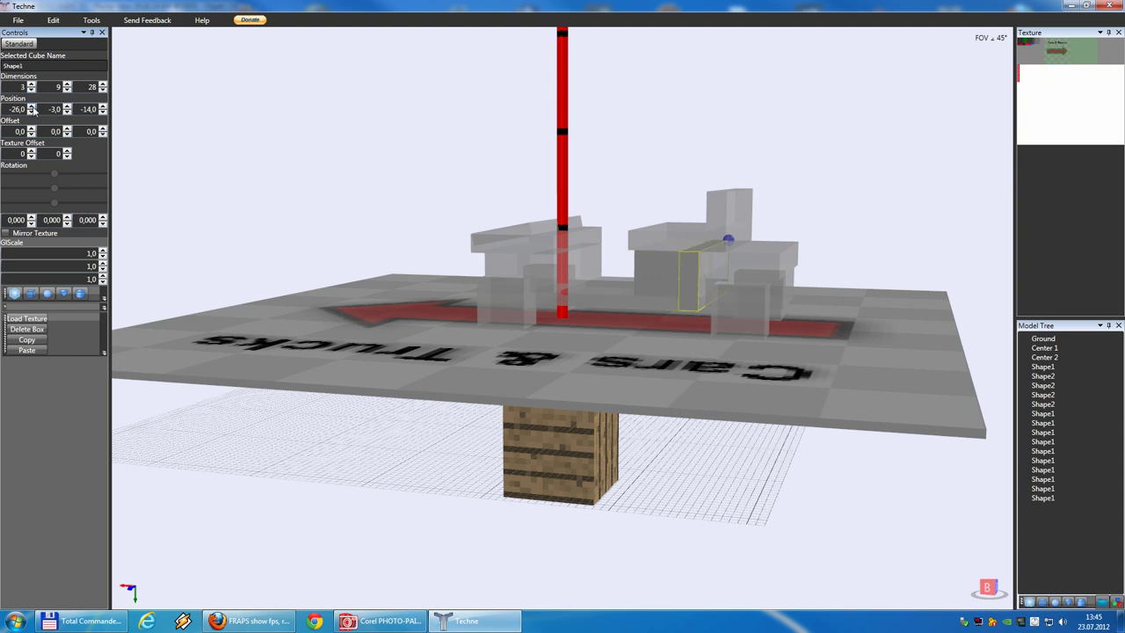
Move the thin upright block back to X position -41 to form the cart's rear panel.
click(32, 107)
click(31, 112)
scroll(34, 113, down, 16)
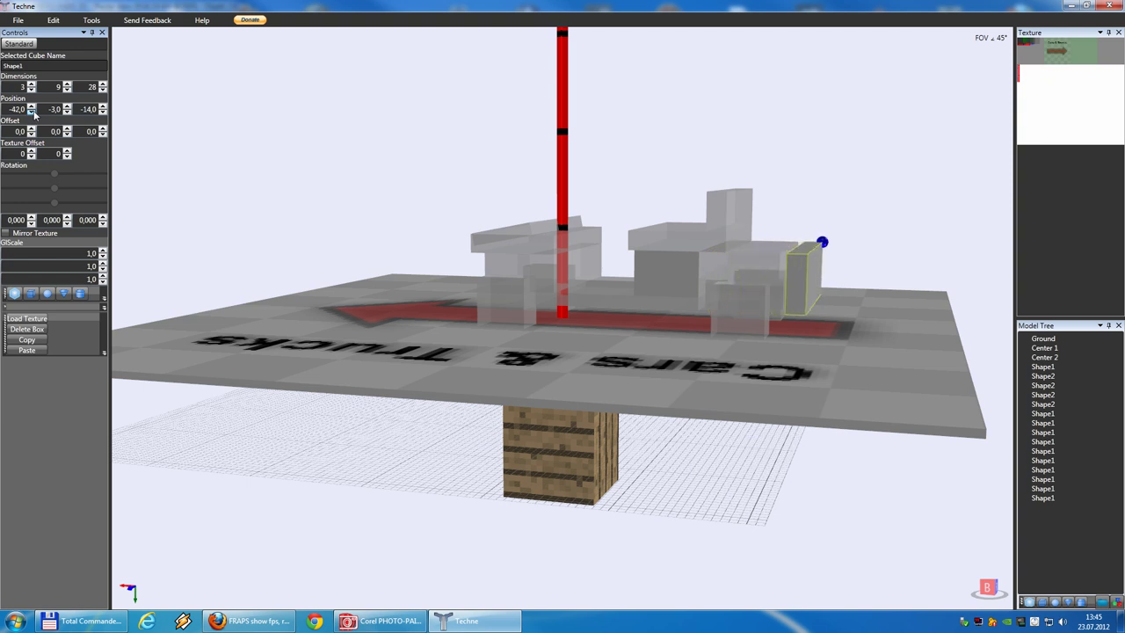
click(31, 106)
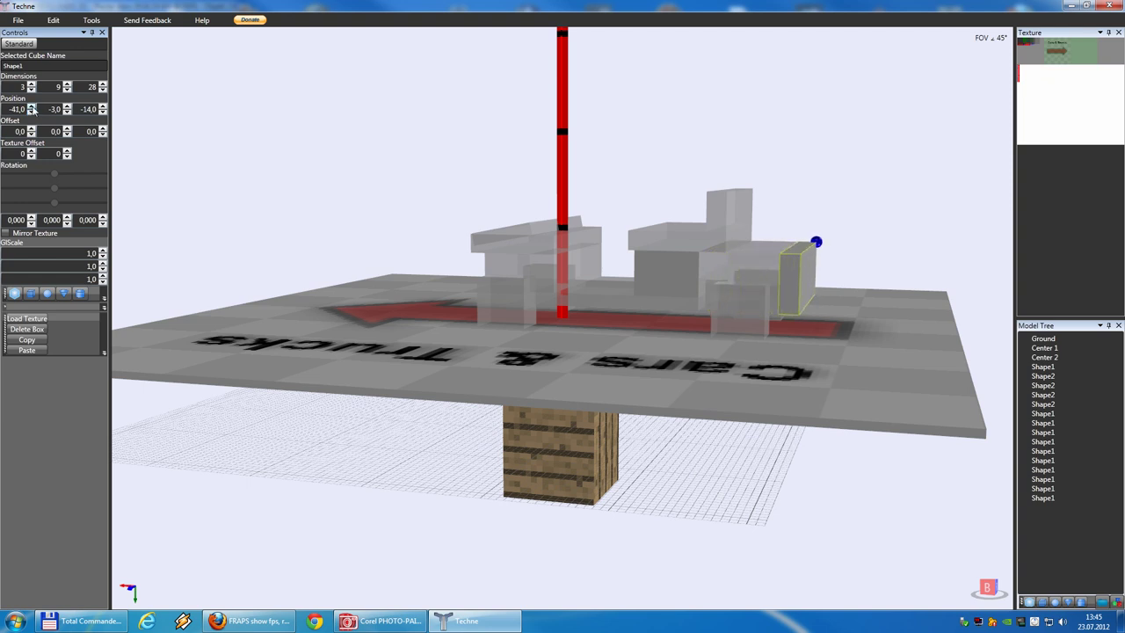
Duplicate the 15-long seat plate, keeping its coordinates.
click(710, 249)
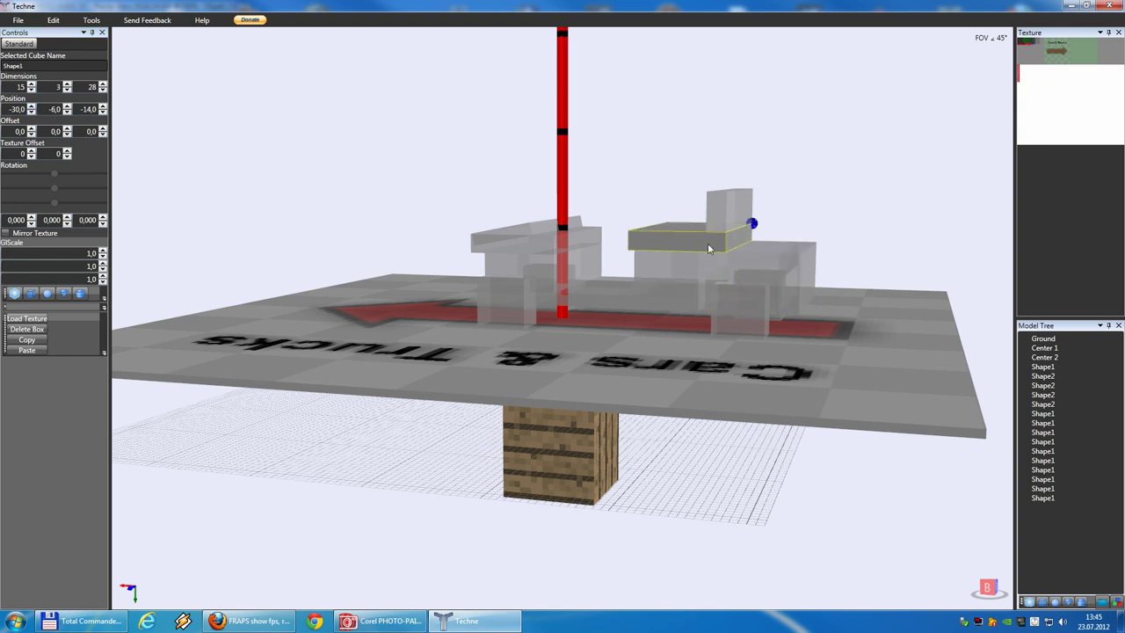
click(53, 20)
click(56, 22)
click(55, 21)
click(66, 74)
Resize the duplicated seat plate to 11 x 2 x 28 and place it behind the backrest at X -41, Y -5.
click(68, 90)
click(32, 113)
click(32, 112)
click(32, 112)
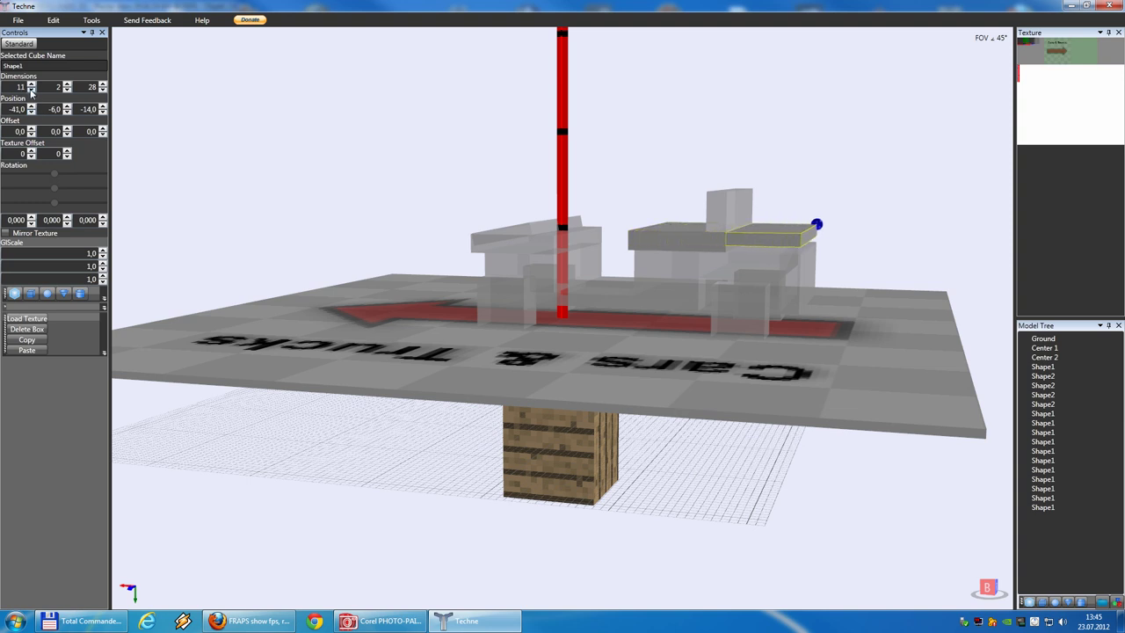
click(67, 107)
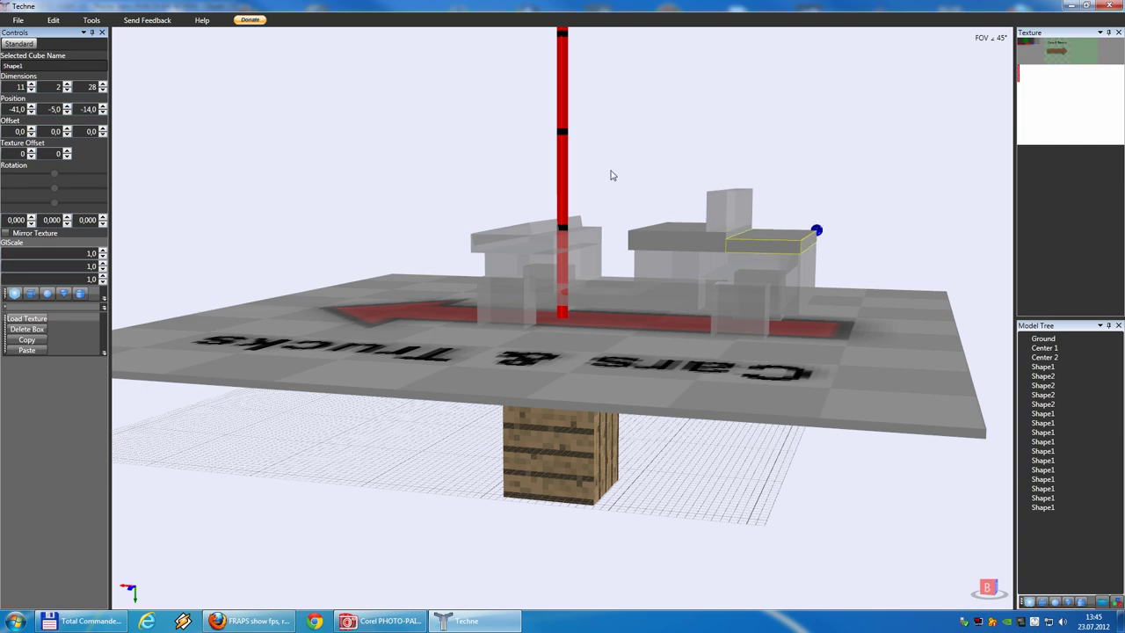
Examine the cart model from several sides and compare it with the Corel PHOTO-PAINT blueprint.
drag(652, 176, 815, 154)
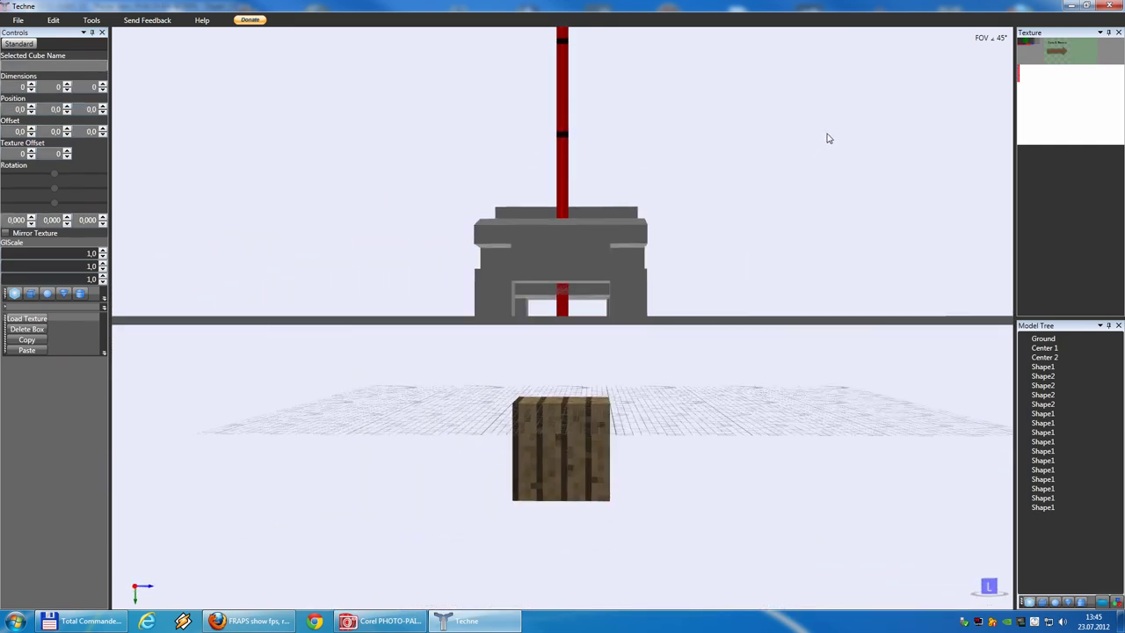
right_drag(827, 134, 528, 197)
click(466, 622)
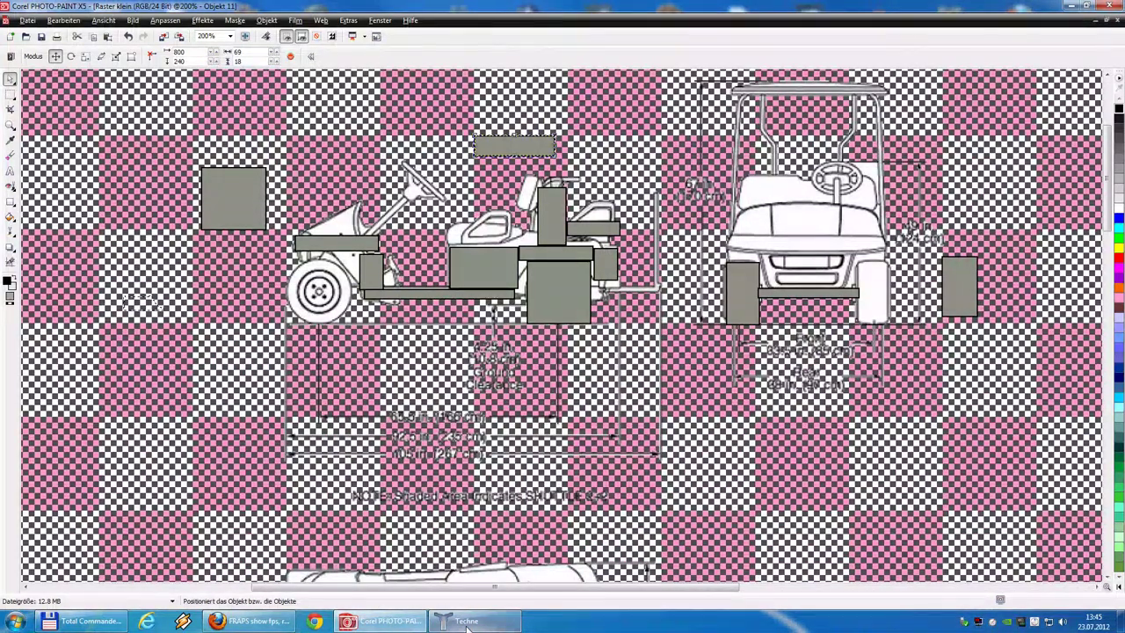
Switch to Techne and duplicate the 28-wide crossbar block behind the front hood, keeping its coordinates.
click(466, 622)
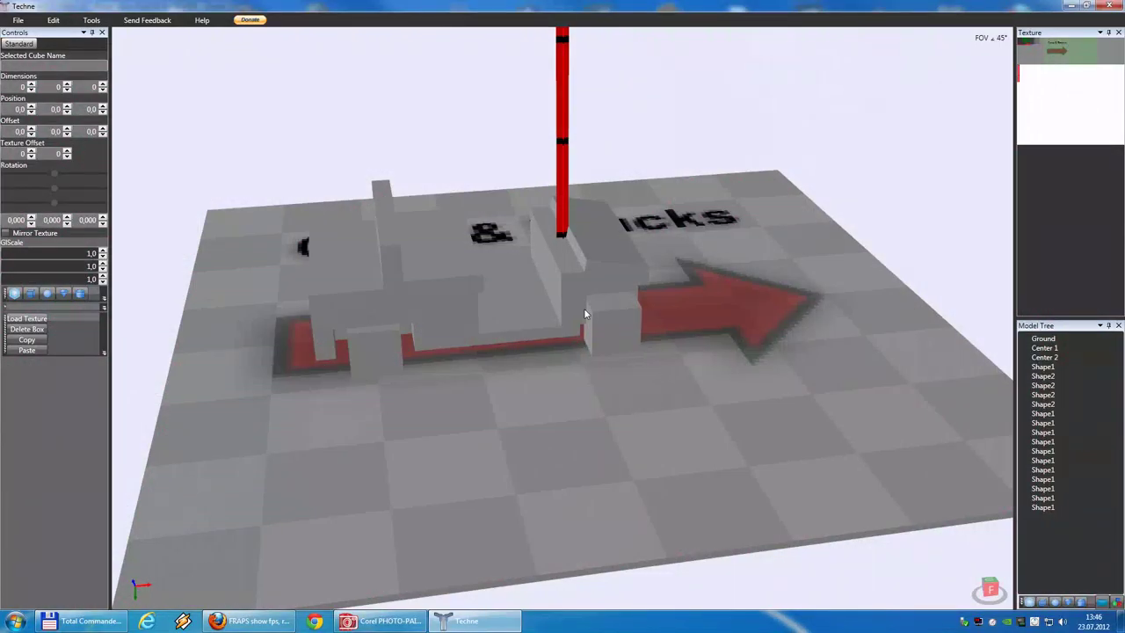
right_drag(585, 311, 720, 318)
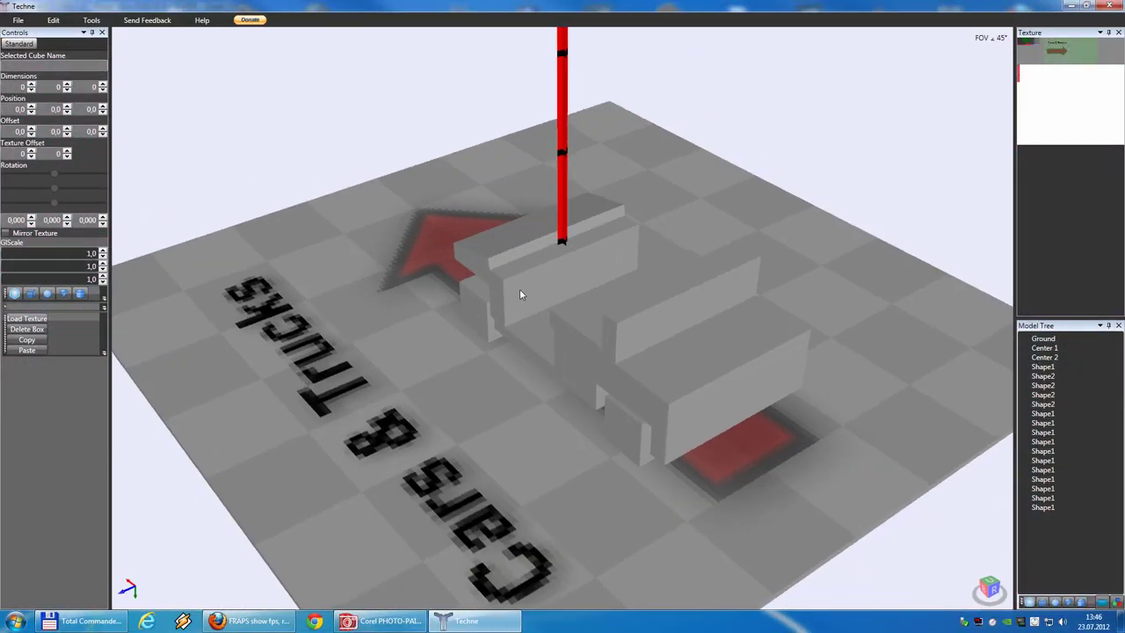
click(521, 299)
click(54, 20)
click(55, 21)
click(54, 21)
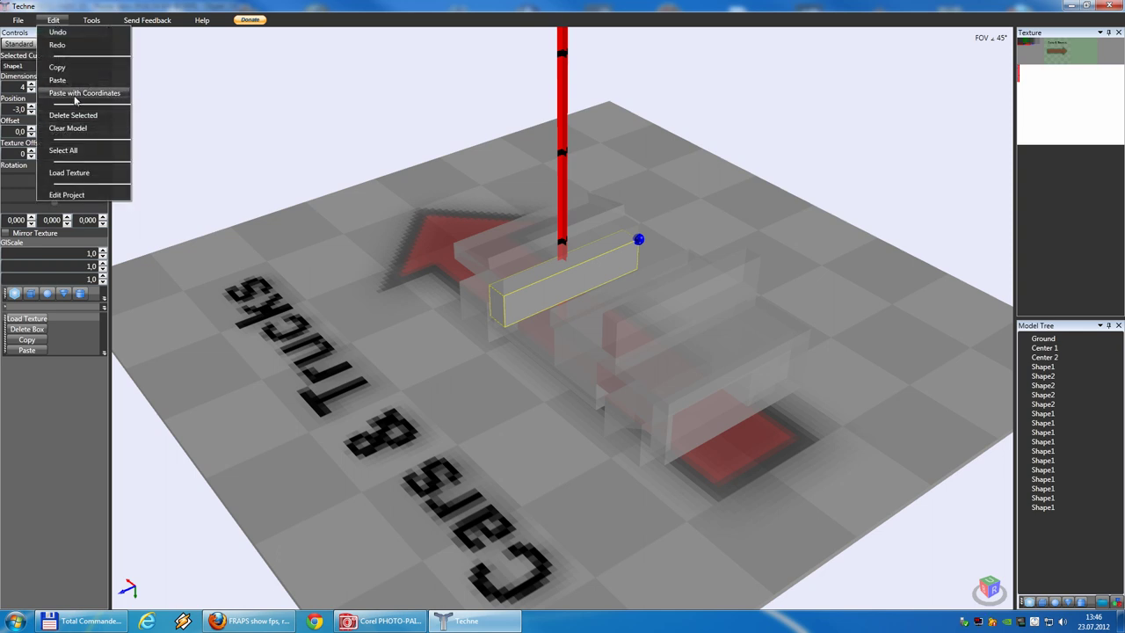
click(76, 94)
Resize the duplicated crossbar to a thin 1 x 8 x 8 plate for the steering wheel.
click(32, 84)
click(32, 84)
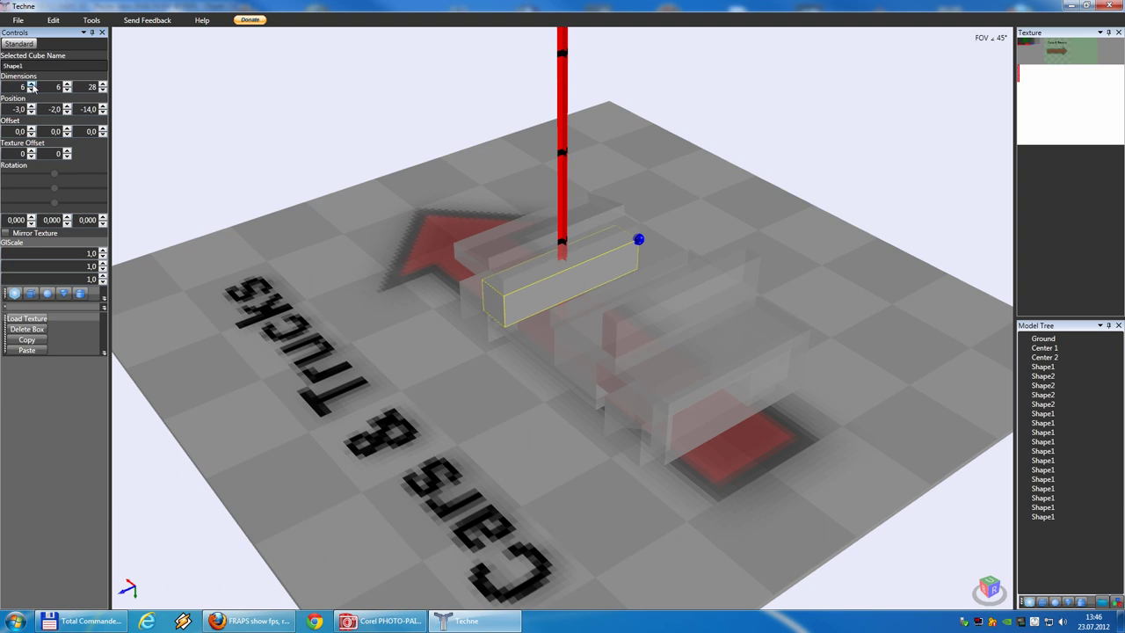
click(32, 84)
click(32, 84)
click(67, 85)
click(67, 85)
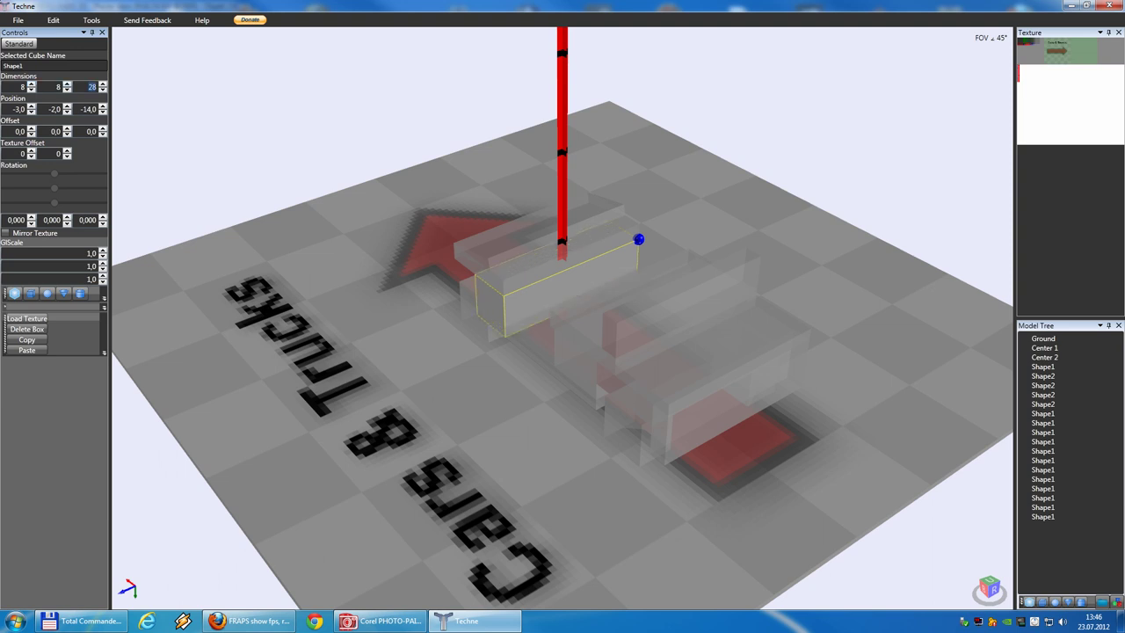
key(Return)
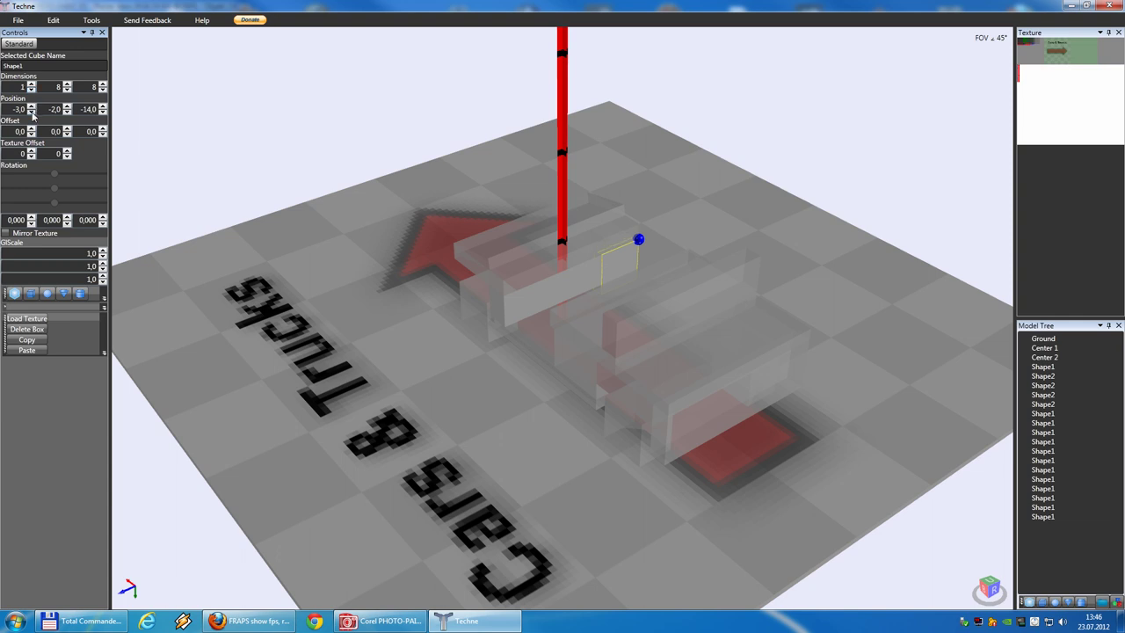
Move the steering wheel plate behind the front section to position X -5, Y -9, Z 3.
click(31, 113)
click(32, 113)
click(67, 113)
click(67, 112)
click(66, 112)
click(66, 113)
click(67, 112)
click(67, 112)
click(67, 112)
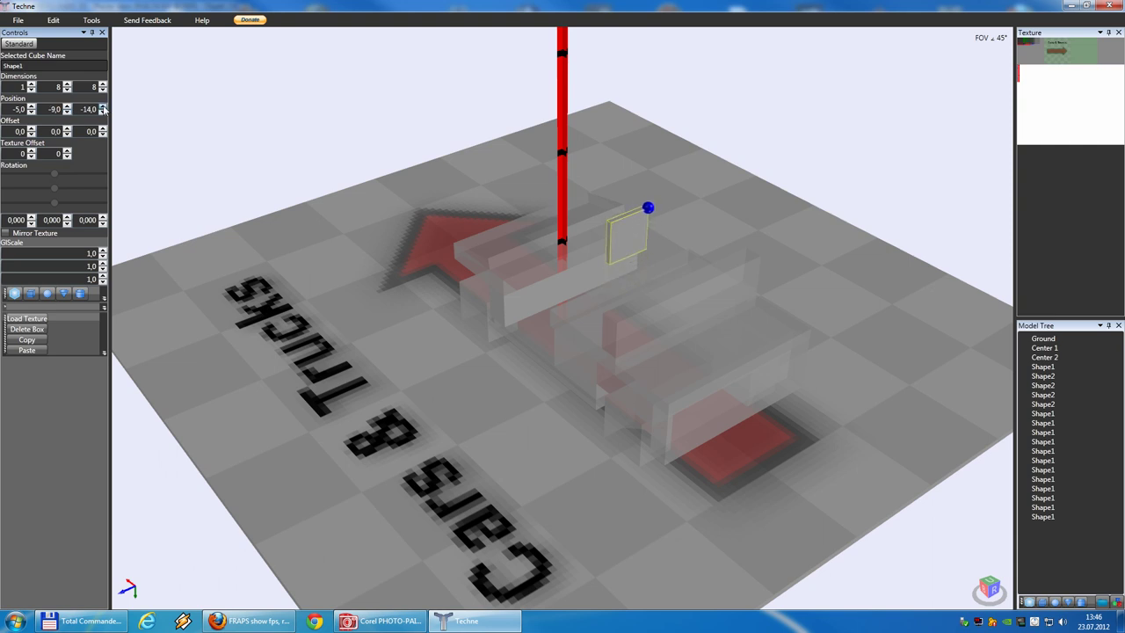
click(103, 106)
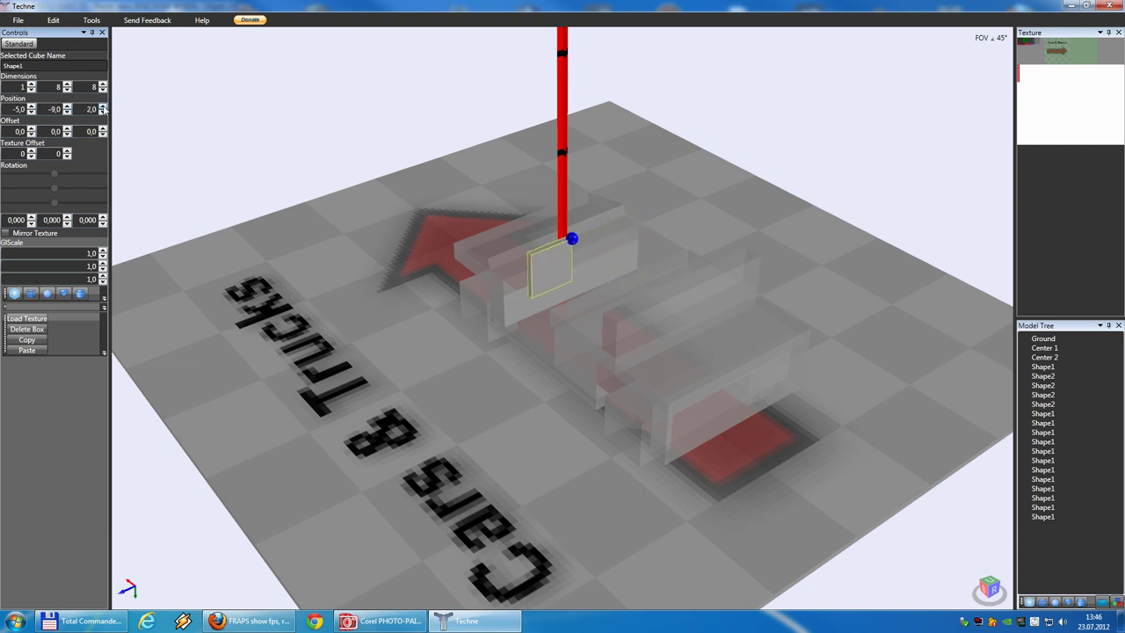
click(102, 106)
Shift the steering wheel plate farther back and up to X -9, Y -11.
right_drag(489, 216, 497, 185)
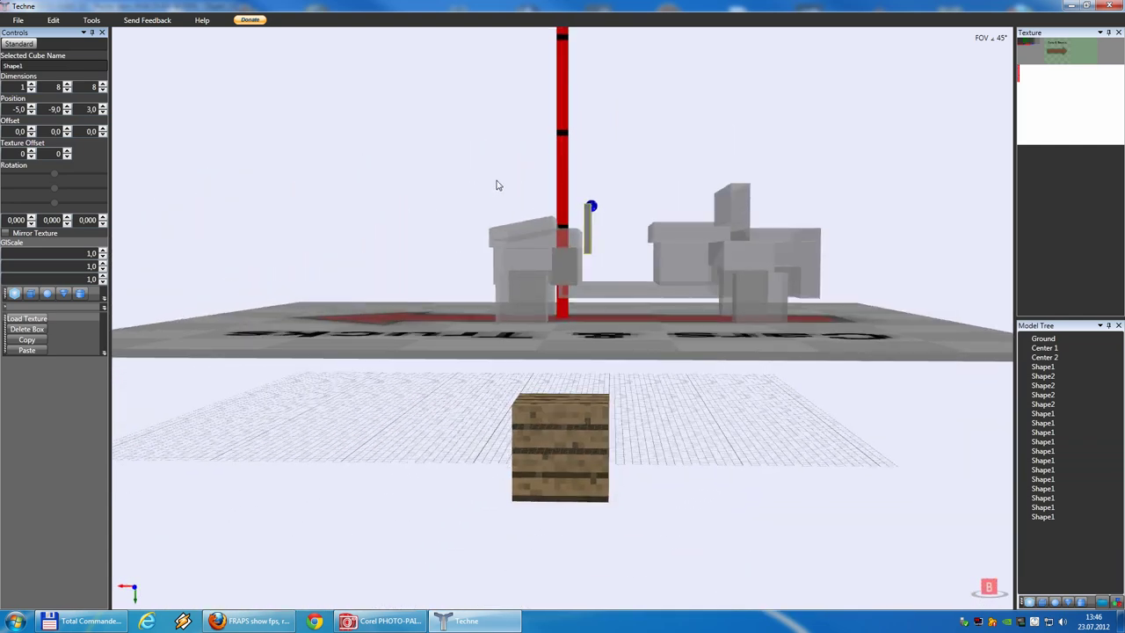
click(67, 108)
click(67, 112)
click(66, 113)
click(67, 112)
click(32, 113)
click(32, 112)
click(32, 112)
click(32, 113)
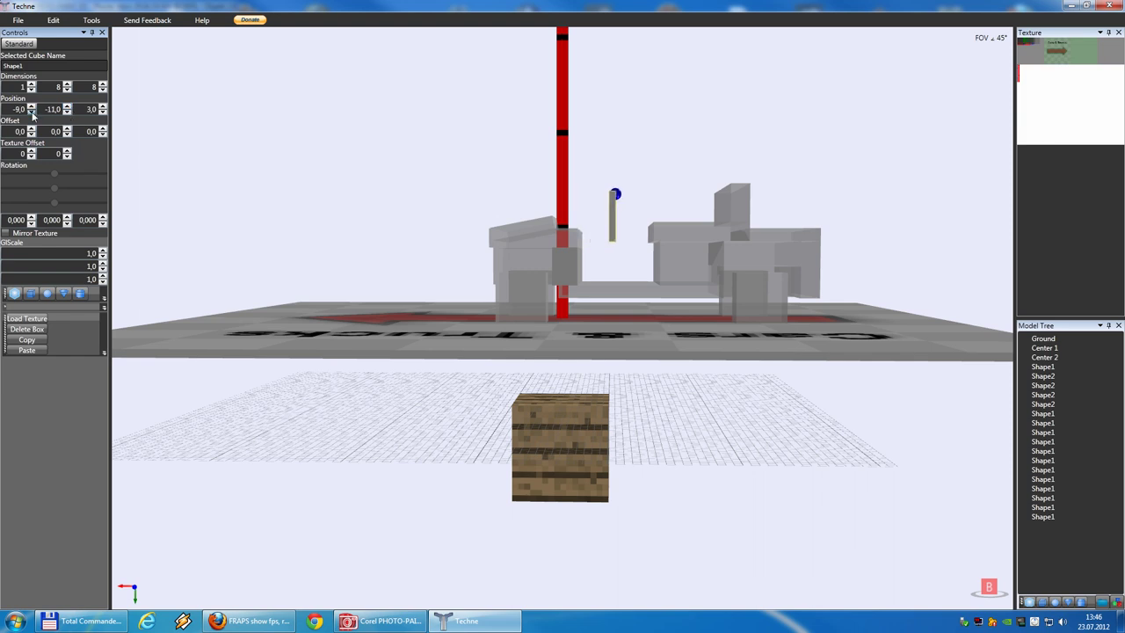
Tilt the steering wheel plate 27 degrees about Z and place it at X -8, Y -13.
double_click(17, 220)
drag(103, 220, 103, 220)
drag(67, 112, 67, 113)
click(32, 112)
click(31, 107)
click(32, 106)
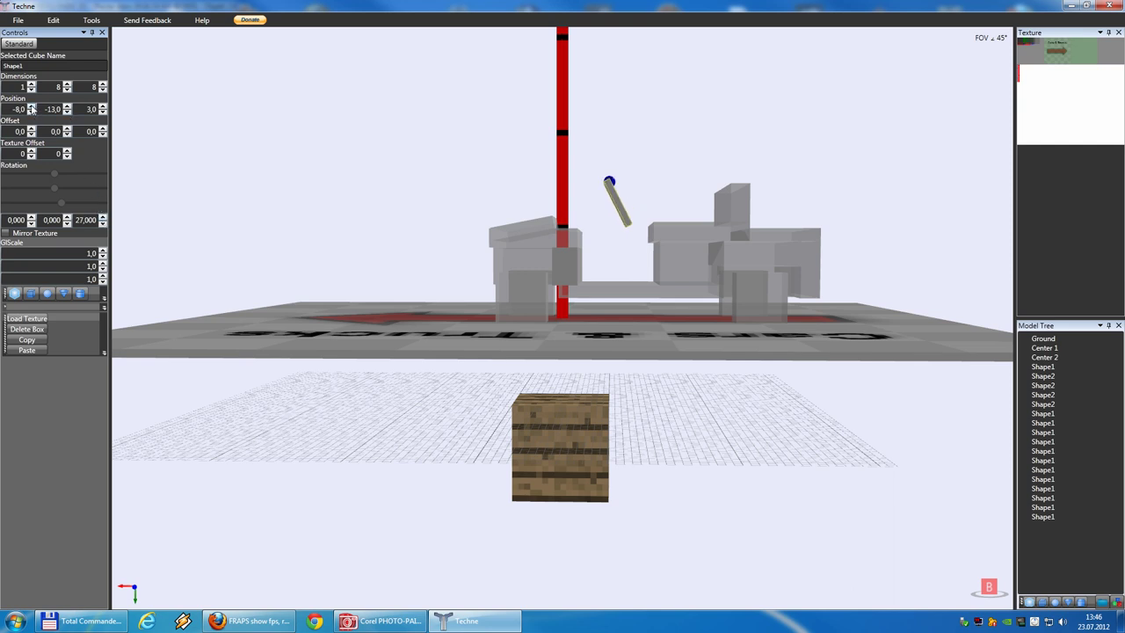
Duplicate the tilted steering wheel plate, keeping its coordinates.
click(51, 22)
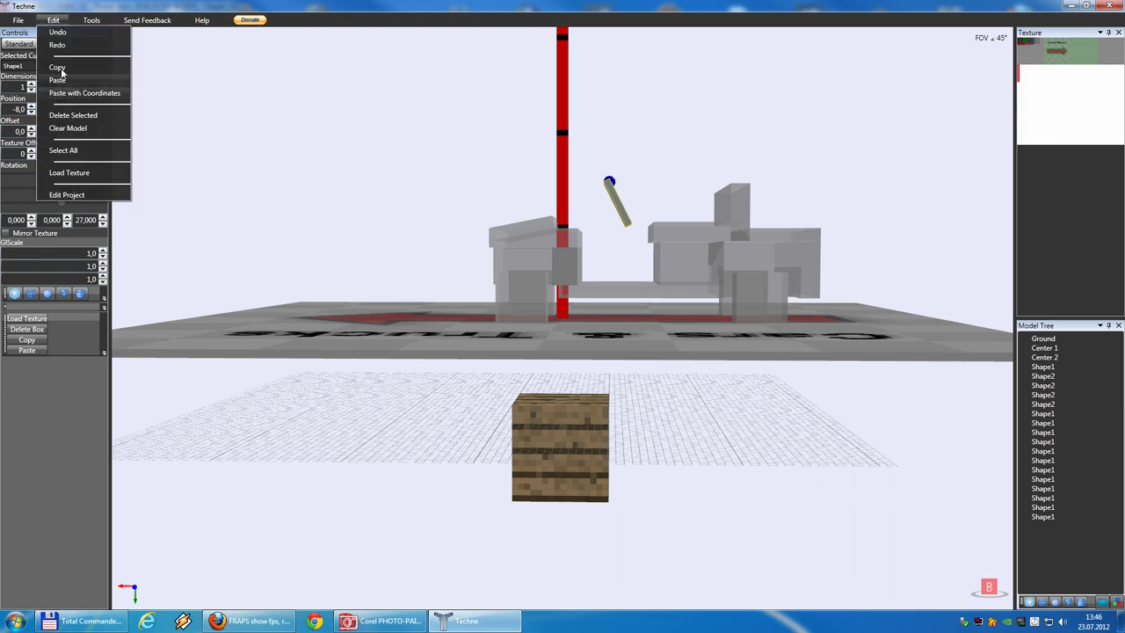
click(59, 68)
click(55, 21)
click(88, 93)
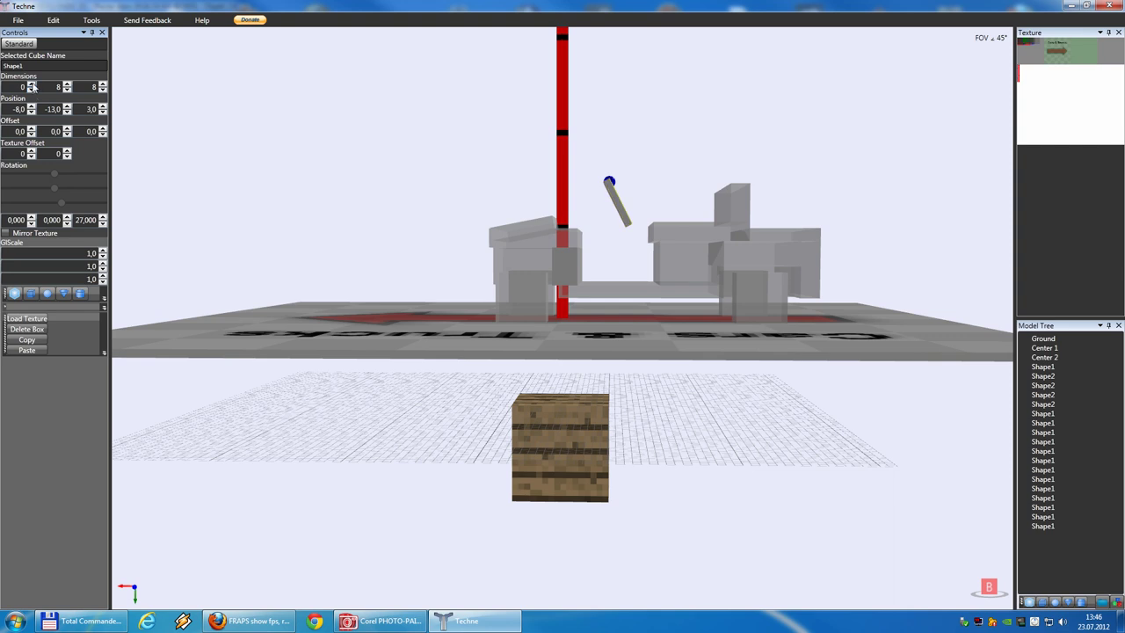
Resize the duplicated plate to 9 x 2 x 2 to form the steering column.
click(31, 85)
click(32, 86)
click(32, 85)
click(32, 86)
click(32, 85)
click(31, 85)
click(31, 85)
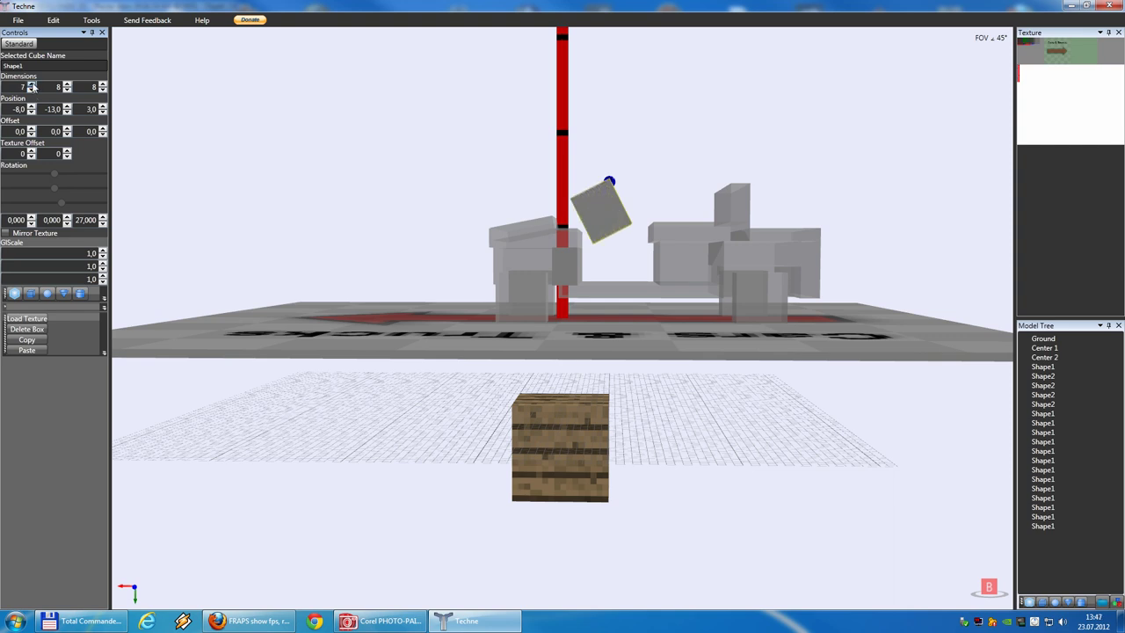
click(32, 85)
click(32, 86)
click(66, 89)
click(67, 90)
click(67, 90)
click(67, 89)
click(66, 90)
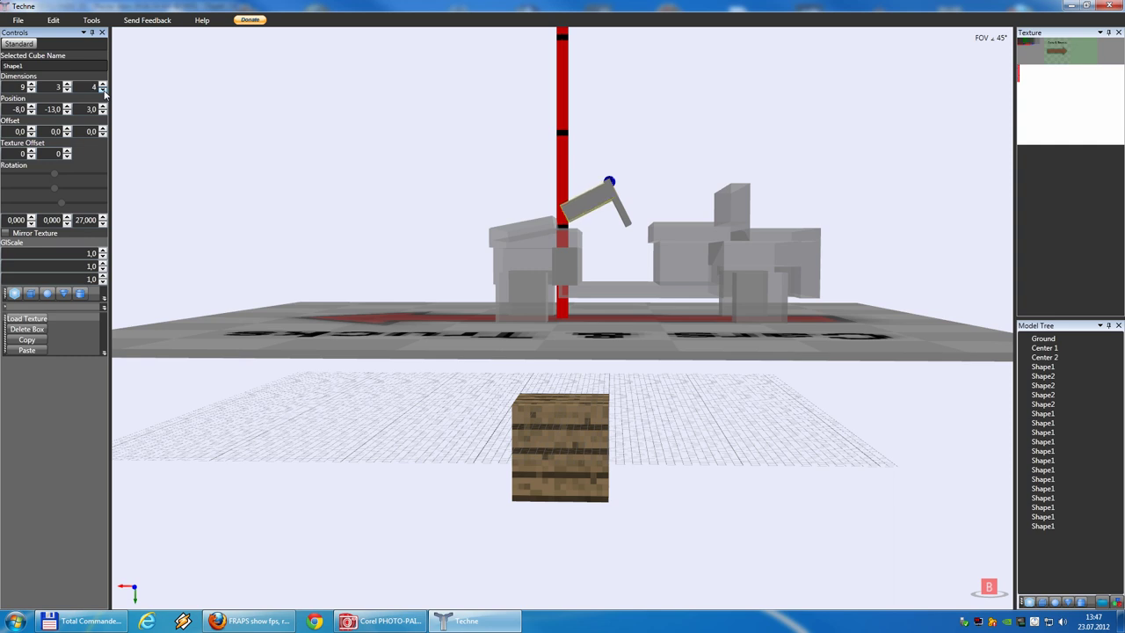
click(103, 90)
click(67, 90)
Center the steering column on the wheel plate by setting its position to Y -10, Z 6.
click(67, 112)
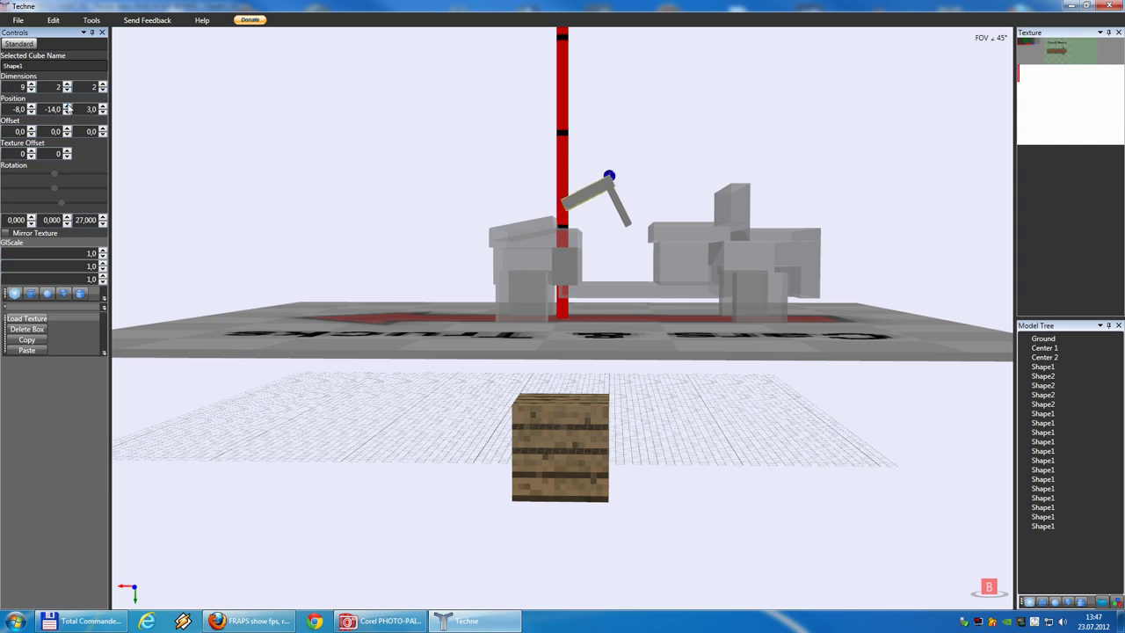
click(68, 106)
right_drag(528, 230, 425, 306)
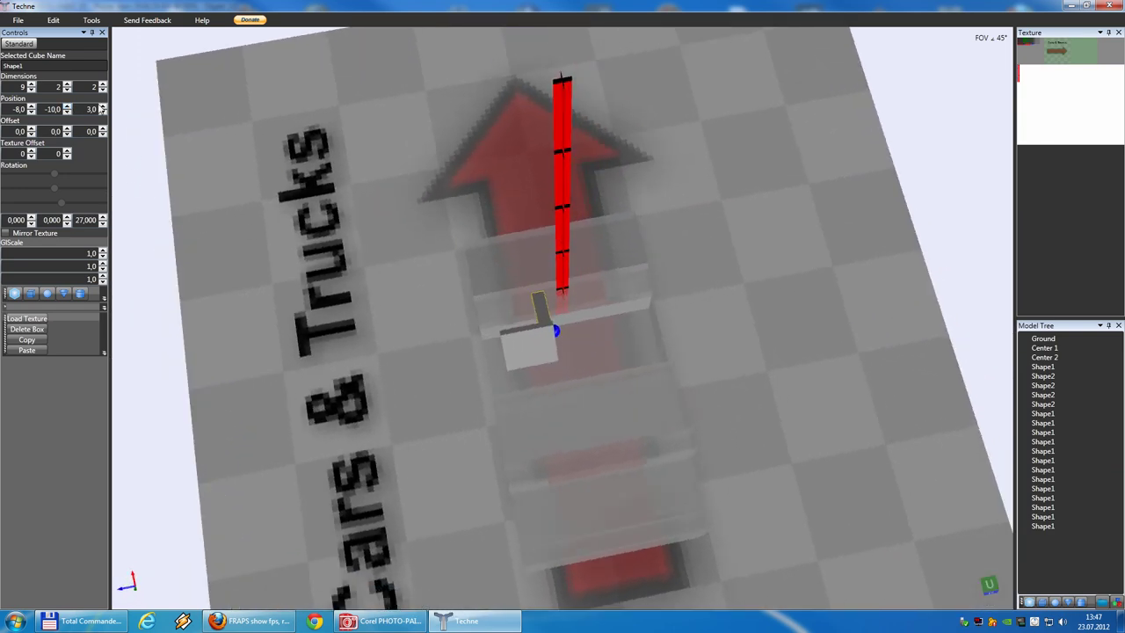
click(102, 107)
click(102, 106)
click(102, 106)
right_drag(176, 141, 433, 128)
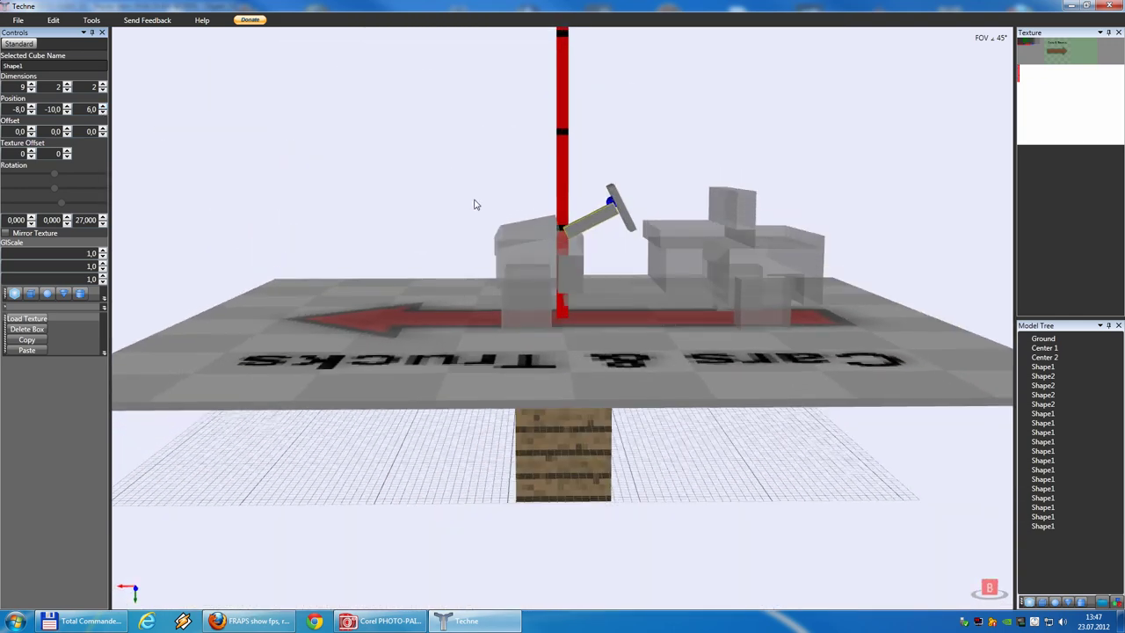
Tilt the steering column more steeply to a Z rotation of 49 degrees.
right_drag(469, 207, 482, 200)
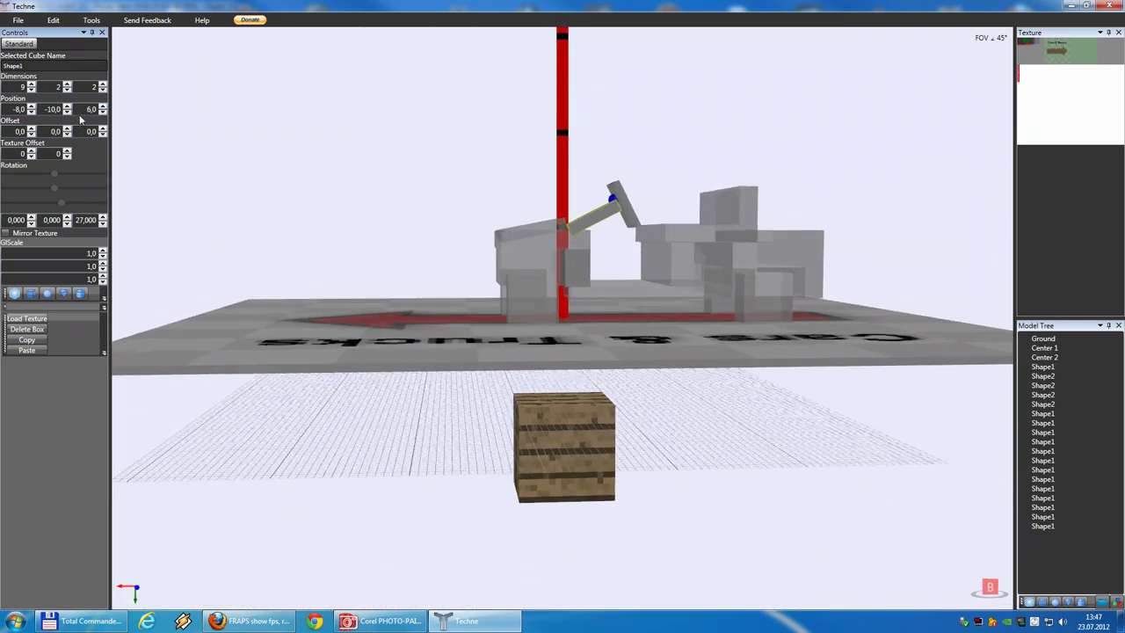
click(102, 218)
click(102, 218)
click(102, 218)
right_drag(335, 267, 294, 257)
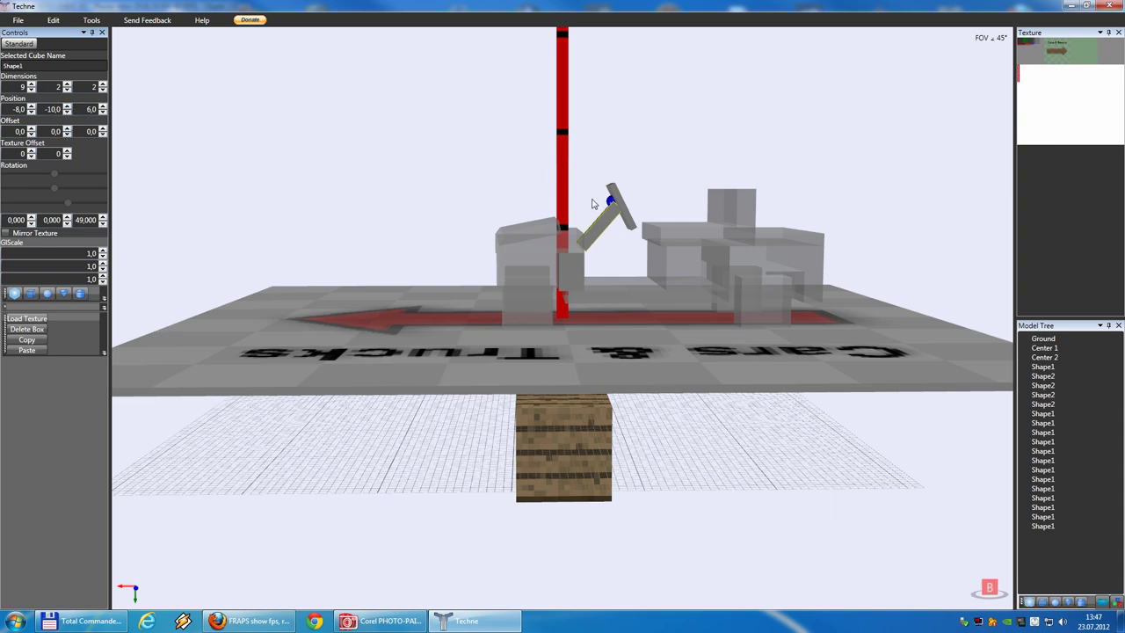
Select the steering wheel plate and move it forward to X -7, keeping Y at -13.
click(619, 201)
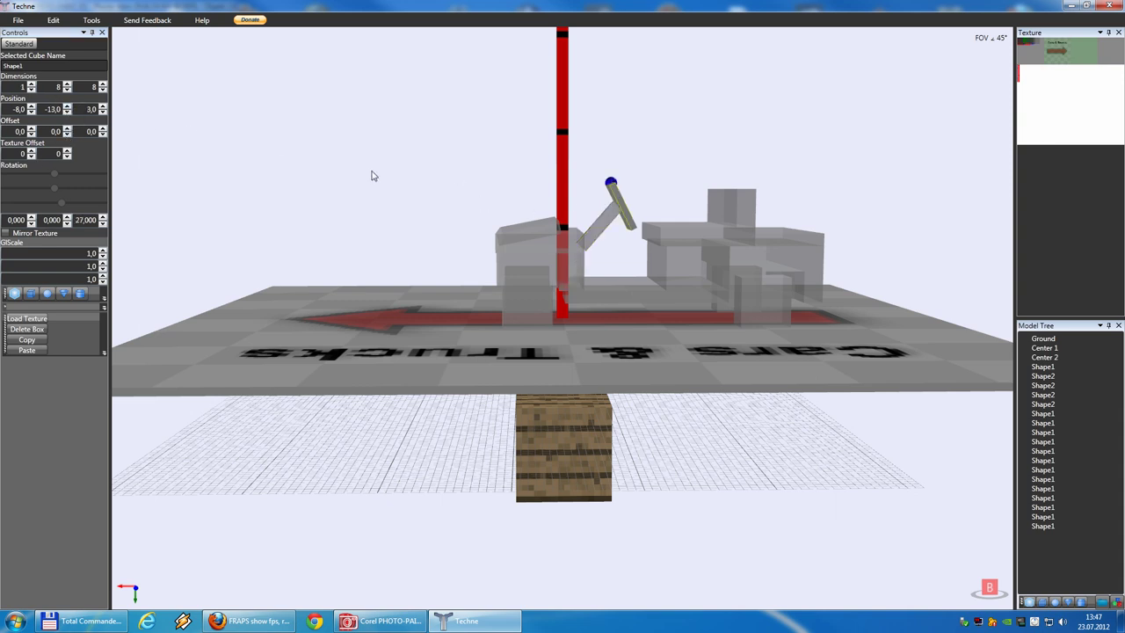
click(66, 112)
click(66, 107)
click(32, 113)
click(32, 107)
click(32, 106)
right_drag(224, 168, 527, 221)
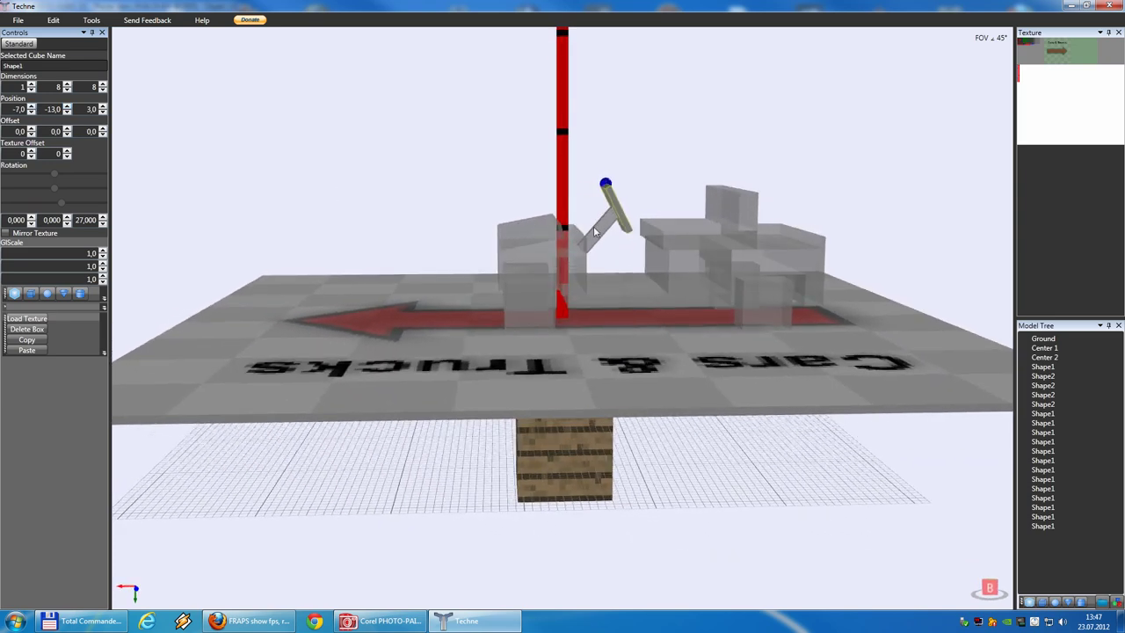
Adjust the steering column's Z rotation to 46 degrees and deselect it.
click(604, 231)
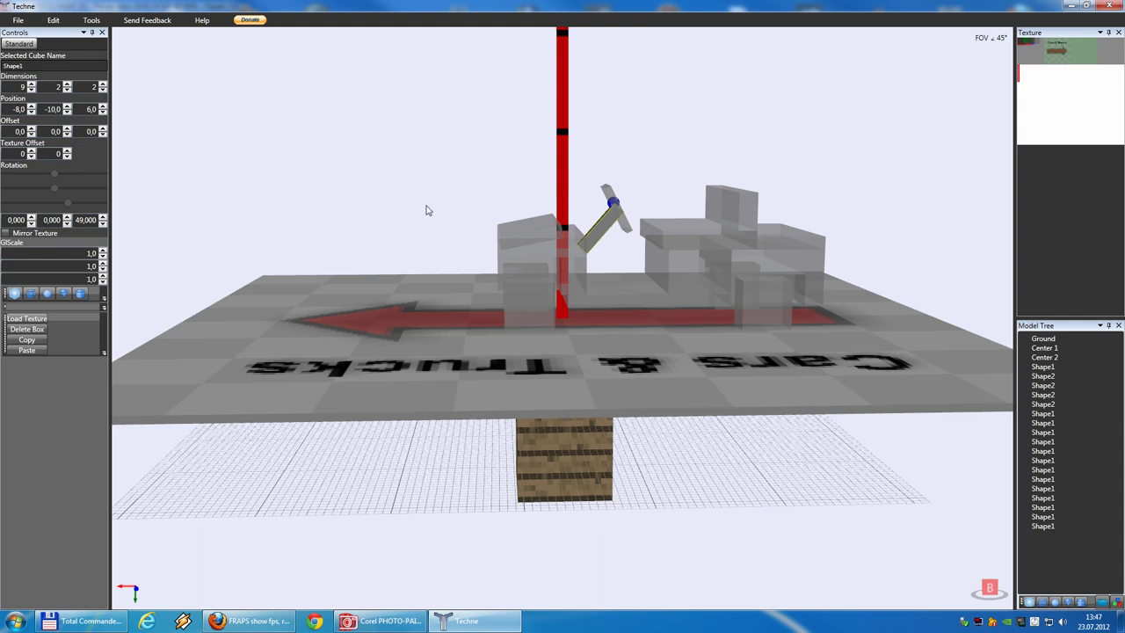
click(103, 218)
click(103, 218)
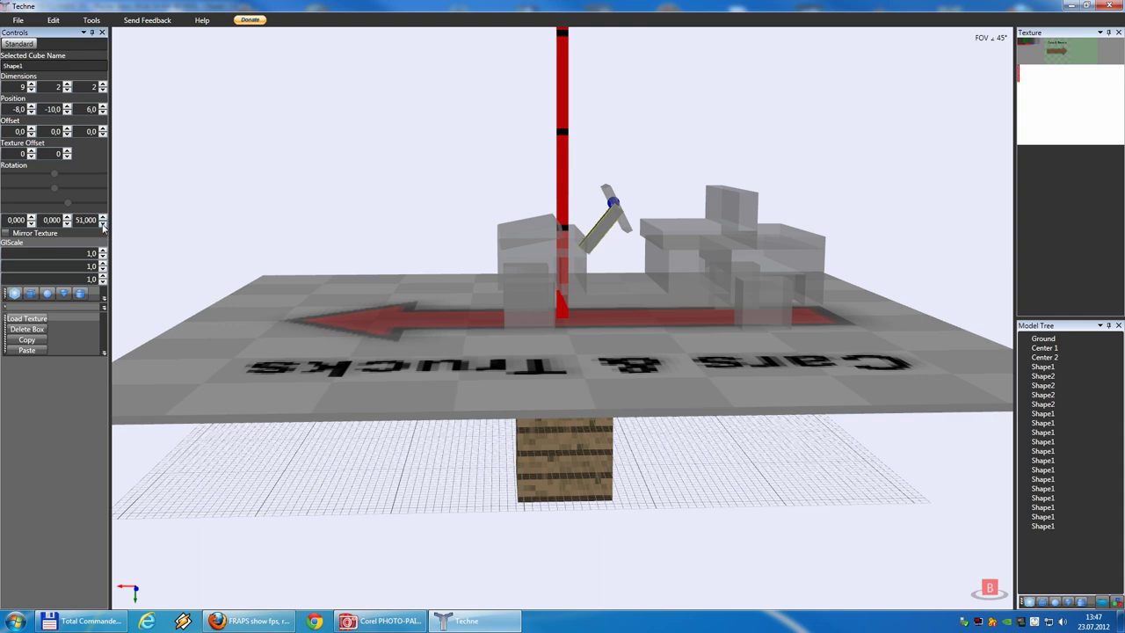
click(103, 225)
click(103, 225)
click(103, 225)
click(103, 226)
click(103, 225)
mouse_move(647, 269)
right_down()
mouse_move(623, 267)
mouse_move(641, 257)
right_up()
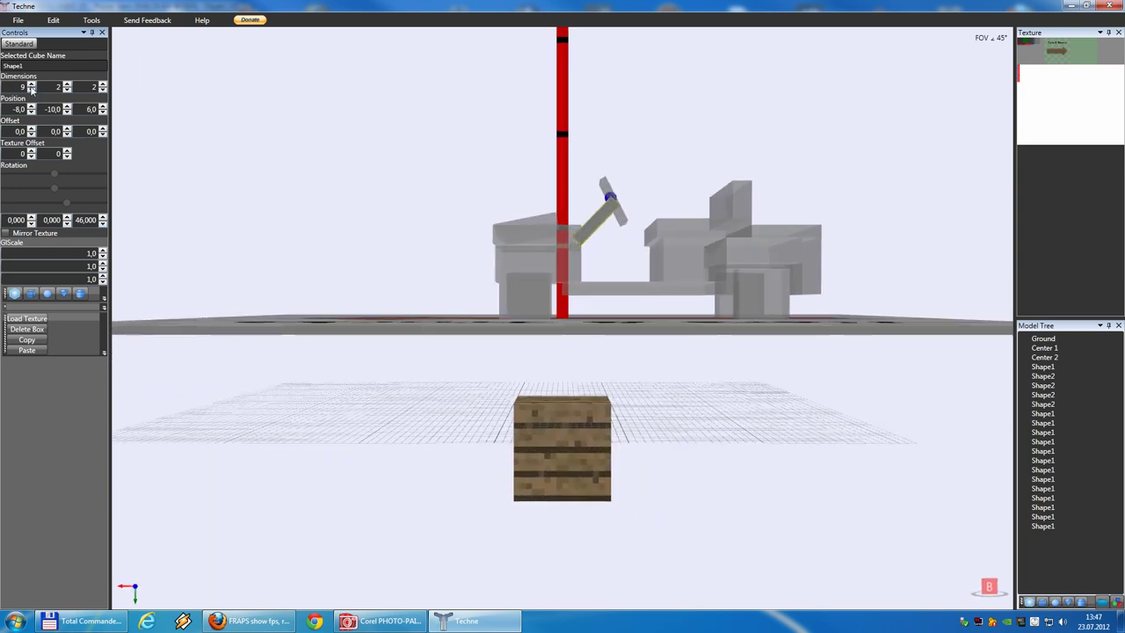
right_drag(659, 204, 639, 209)
click(641, 192)
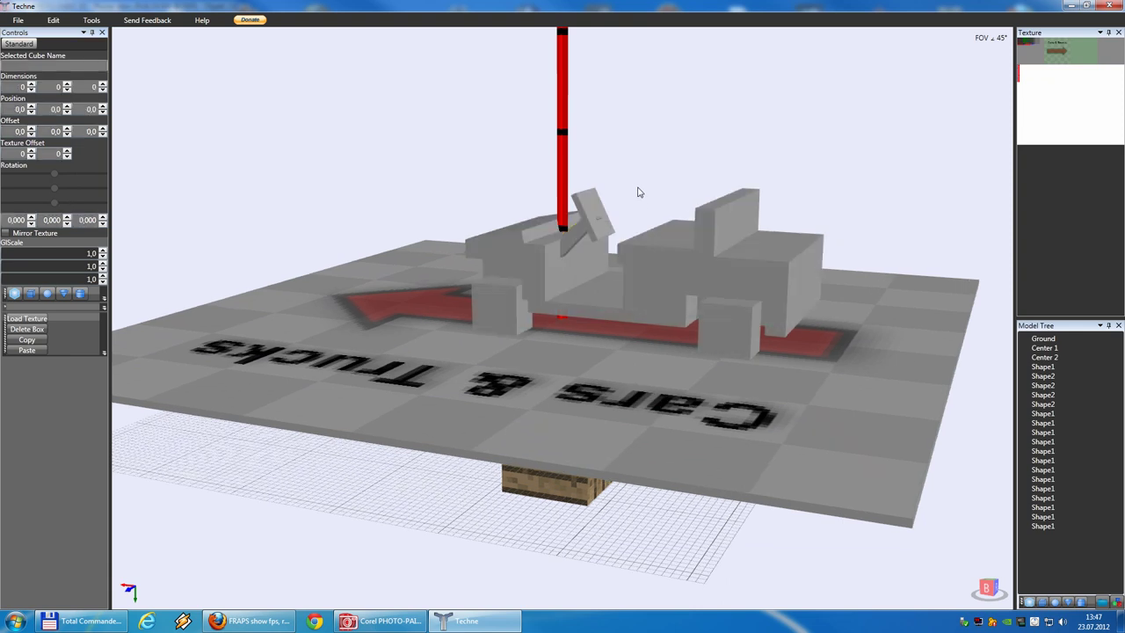
Duplicate the 15 x 3 x 28 seat cushion block, keeping its coordinates.
click(581, 239)
right_drag(614, 255, 669, 261)
click(669, 261)
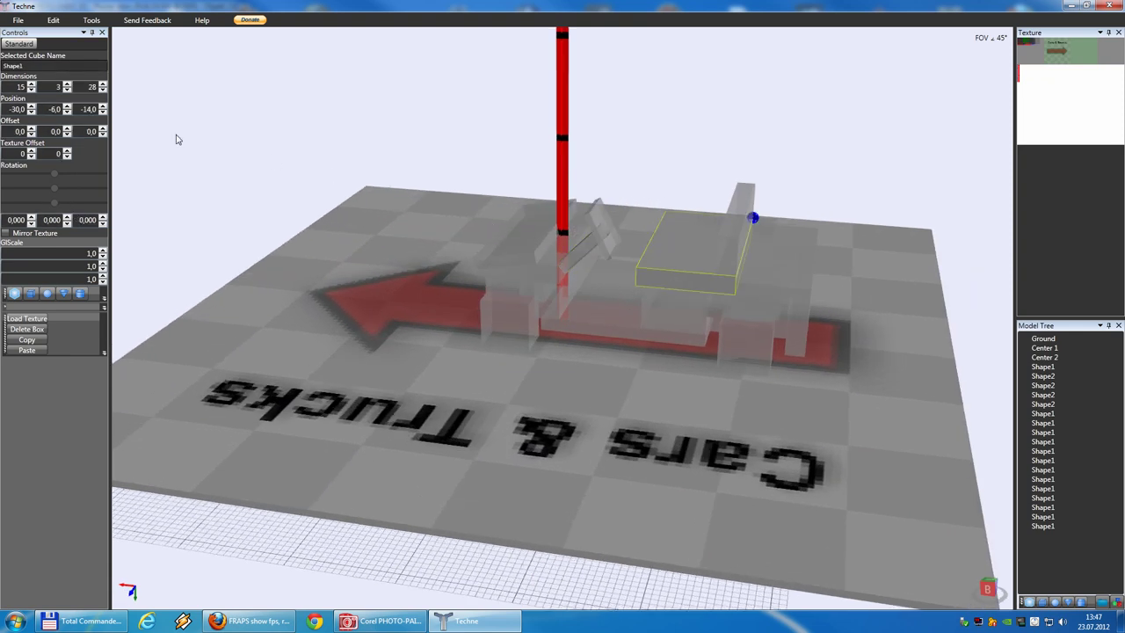
click(53, 20)
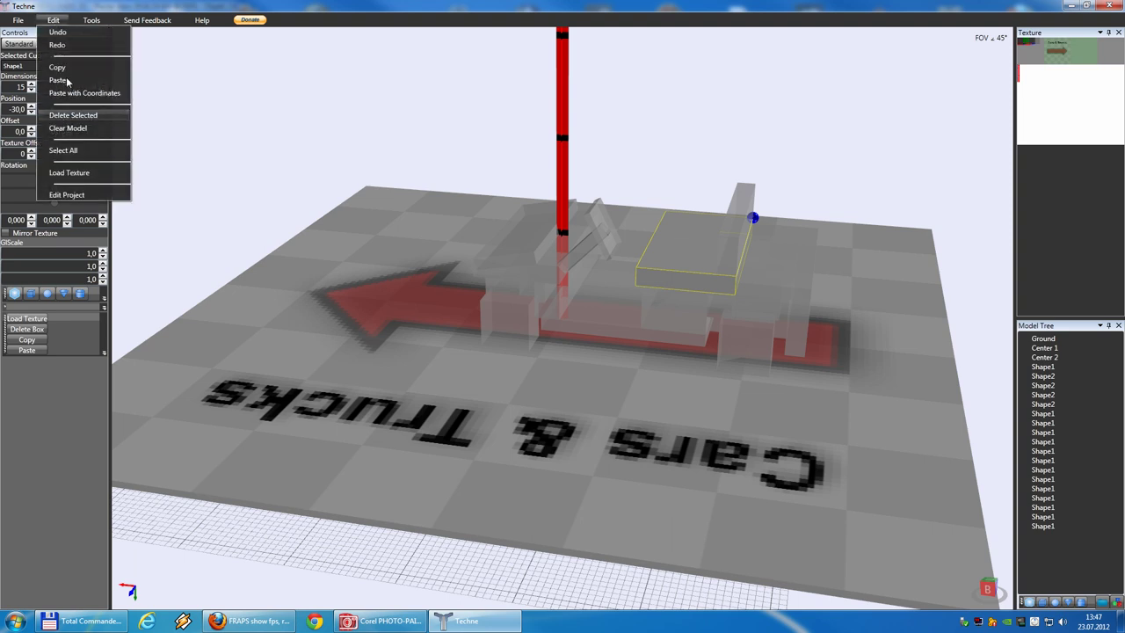
click(64, 68)
click(54, 20)
click(75, 94)
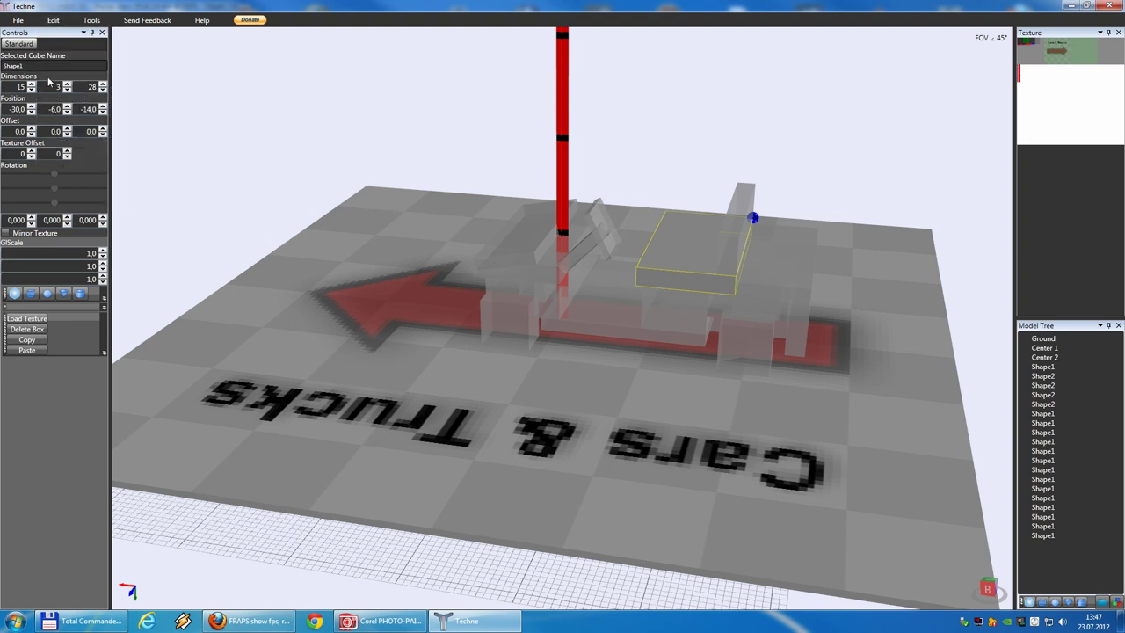
Resize the duplicated seat block to 13 x 4 x 1 and raise it to Y -10 as an armrest.
click(93, 88)
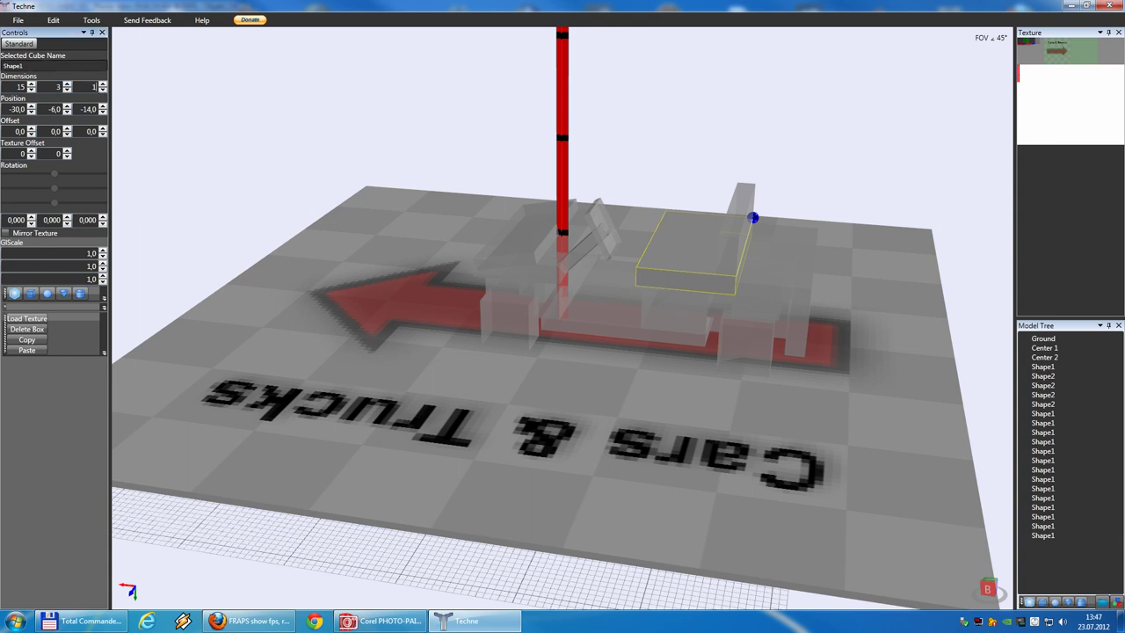
click(31, 90)
click(67, 112)
click(67, 112)
click(67, 112)
click(67, 112)
right_drag(525, 152, 277, 128)
click(67, 86)
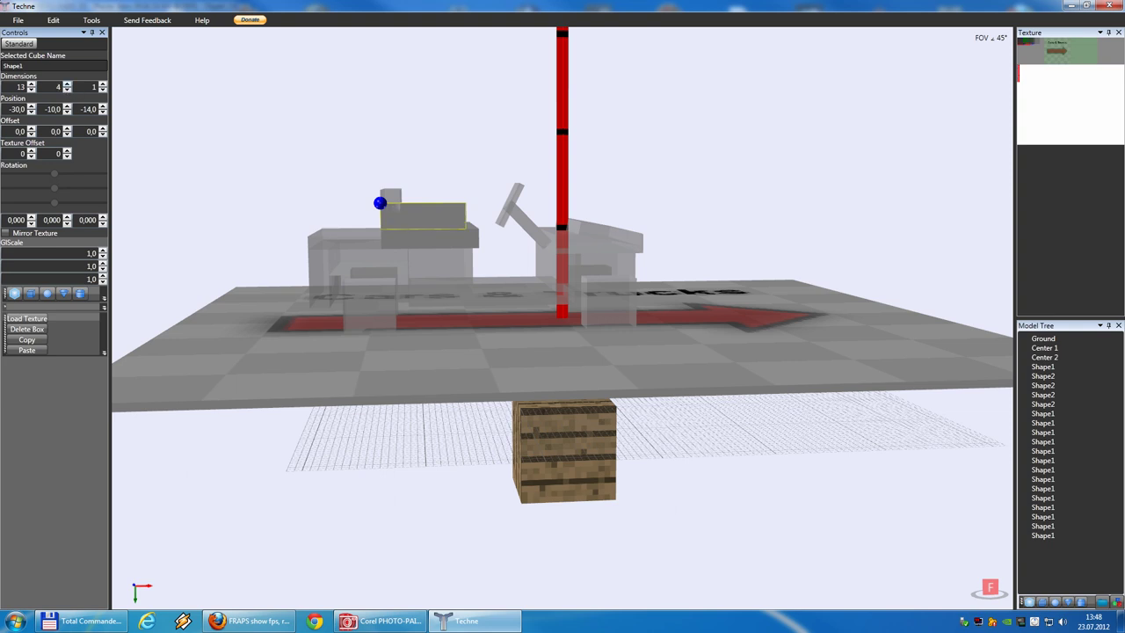
Move the armrest forward to X -27 and shorten its length to 11.
click(31, 111)
click(31, 111)
click(31, 105)
click(31, 105)
click(30, 105)
click(31, 105)
click(30, 105)
click(31, 90)
click(31, 90)
Duplicate the armrest with its coordinates and move the copy to the opposite seat edge at Z 13.
click(53, 21)
click(54, 20)
click(56, 22)
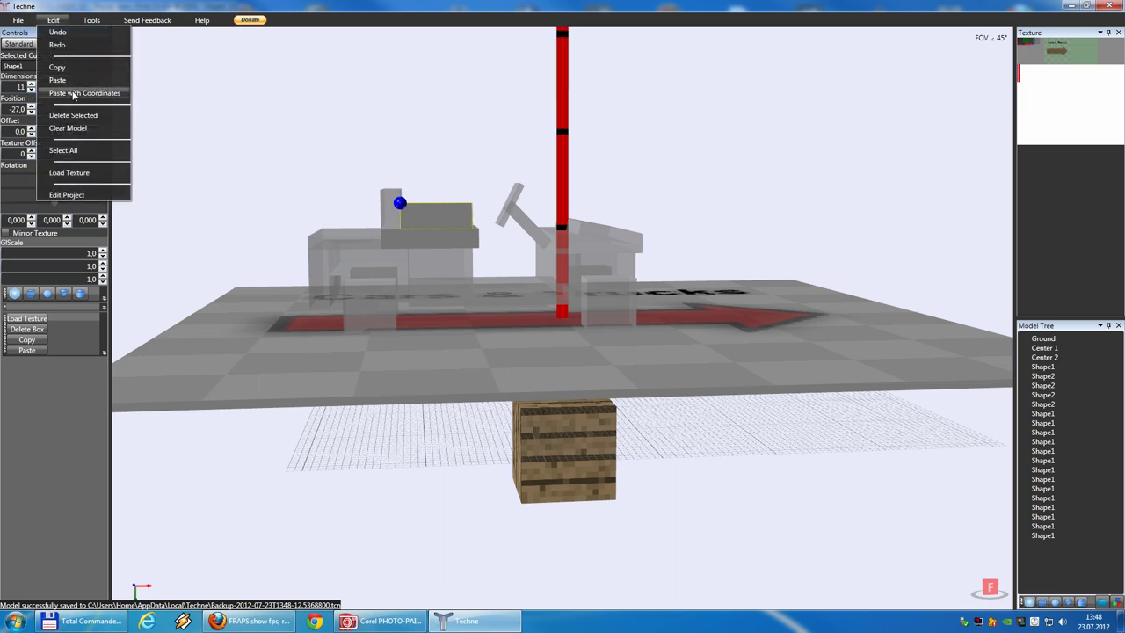
click(72, 93)
right_drag(350, 86, 304, 115)
drag(304, 115, 151, 108)
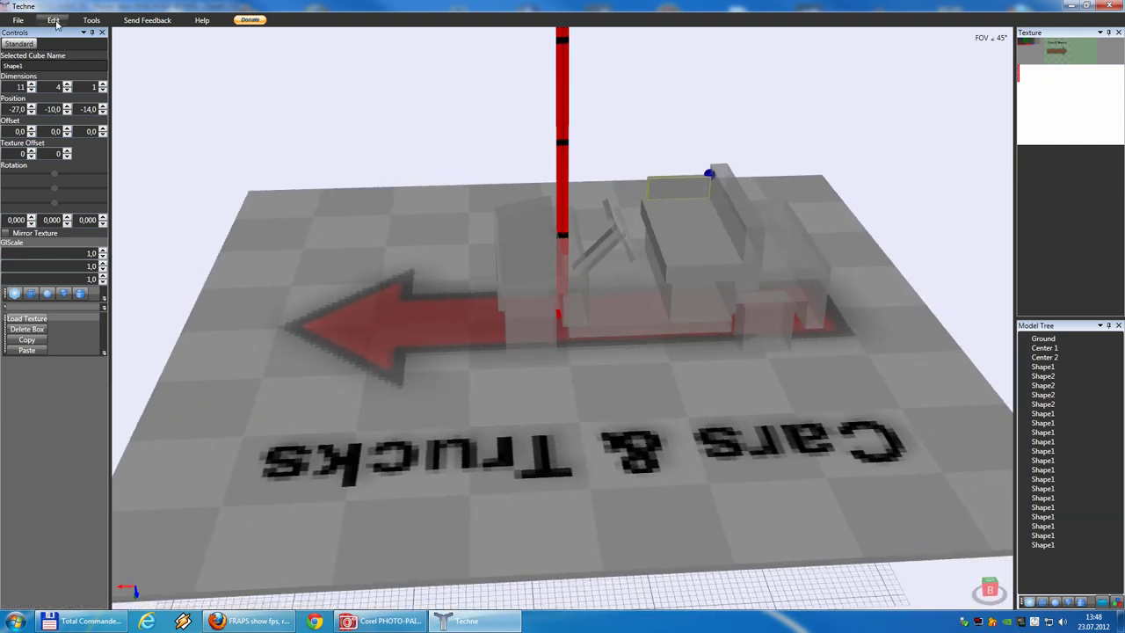
click(102, 106)
drag(102, 106, 102, 107)
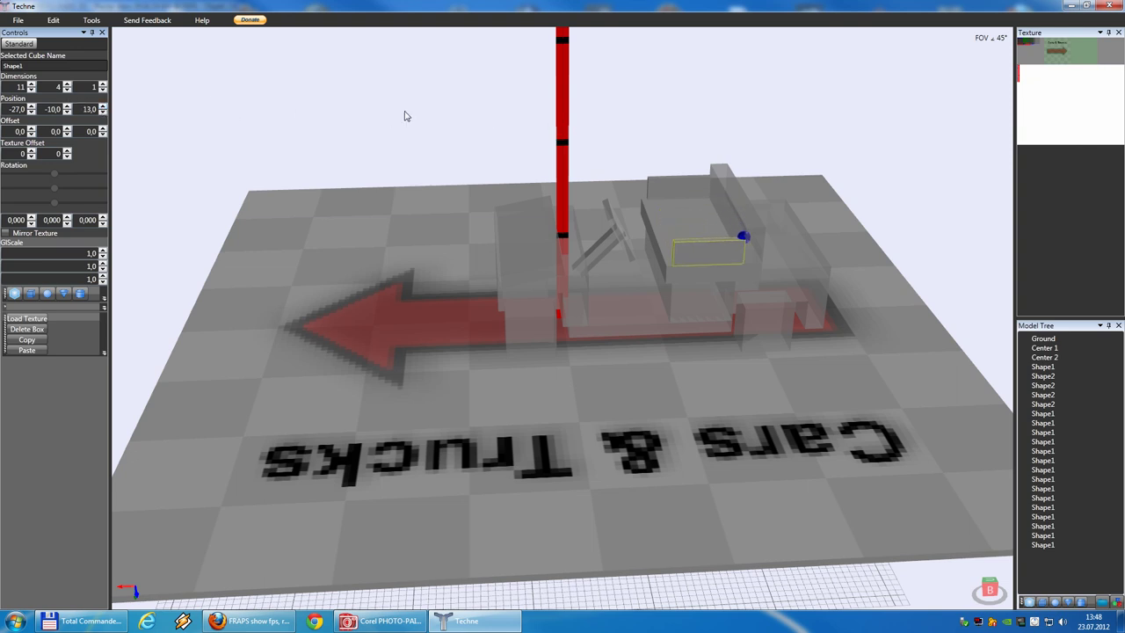
right_drag(403, 111, 296, 103)
Duplicate the armrest at Z 13, keeping its coordinates.
click(56, 22)
click(70, 68)
click(57, 23)
click(84, 96)
right_drag(160, 118, 220, 91)
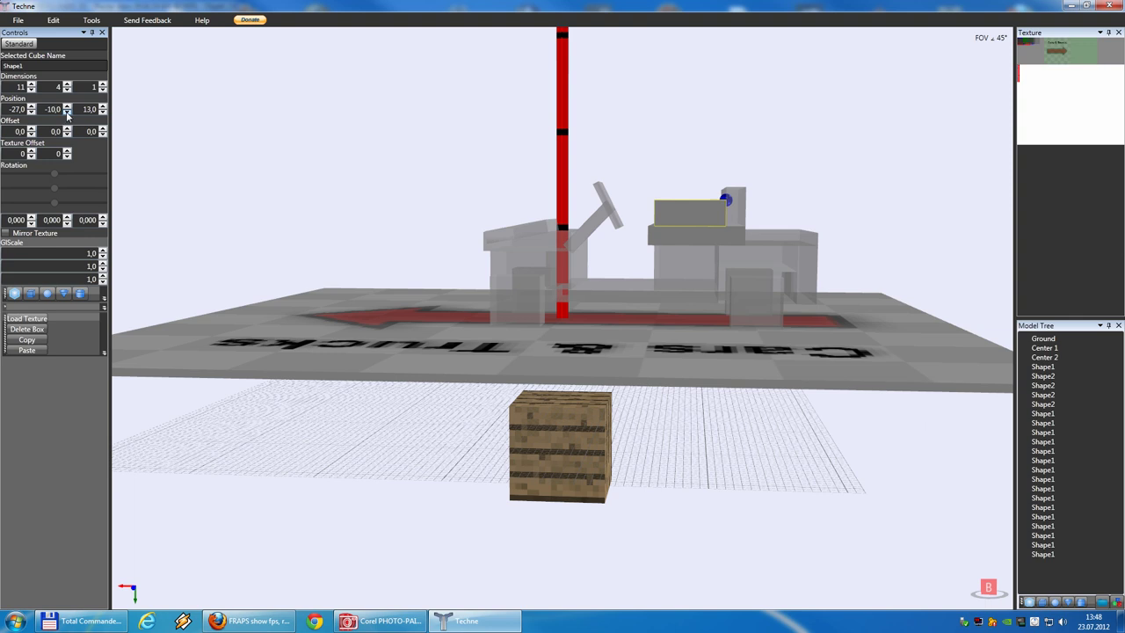
Move the armrest copy back to X -40, shorten its length to 10, and lower it to Y -9.
drag(31, 112, 31, 112)
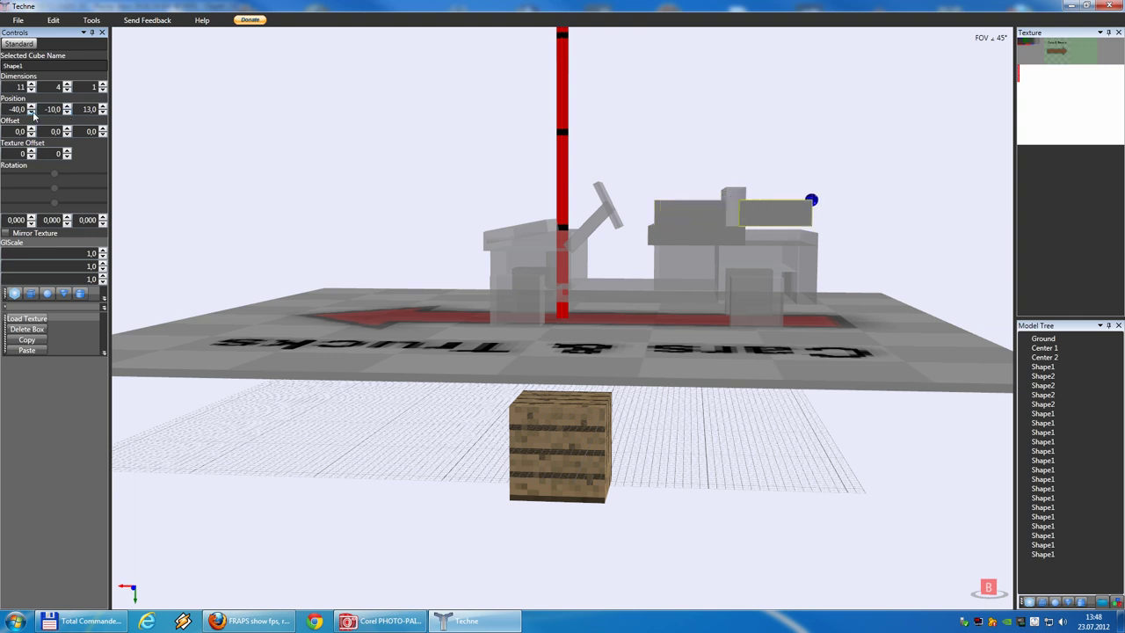
click(31, 90)
click(67, 106)
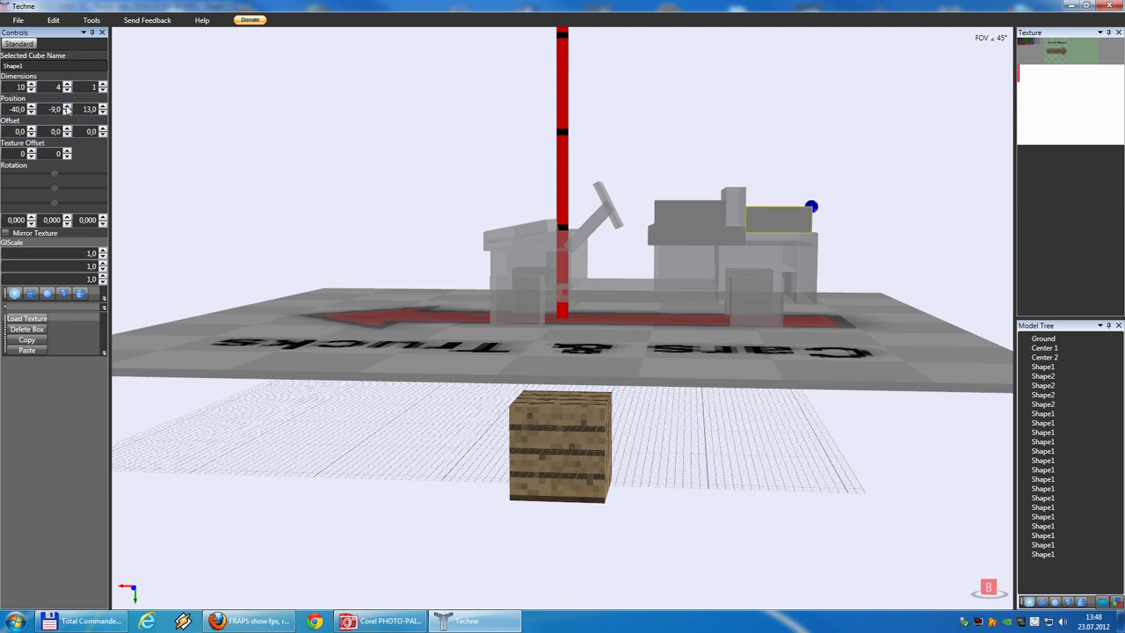
Duplicate the rear side panel with its coordinates and move the copy along Z to the opposite edge of the rear.
right_drag(452, 115, 379, 126)
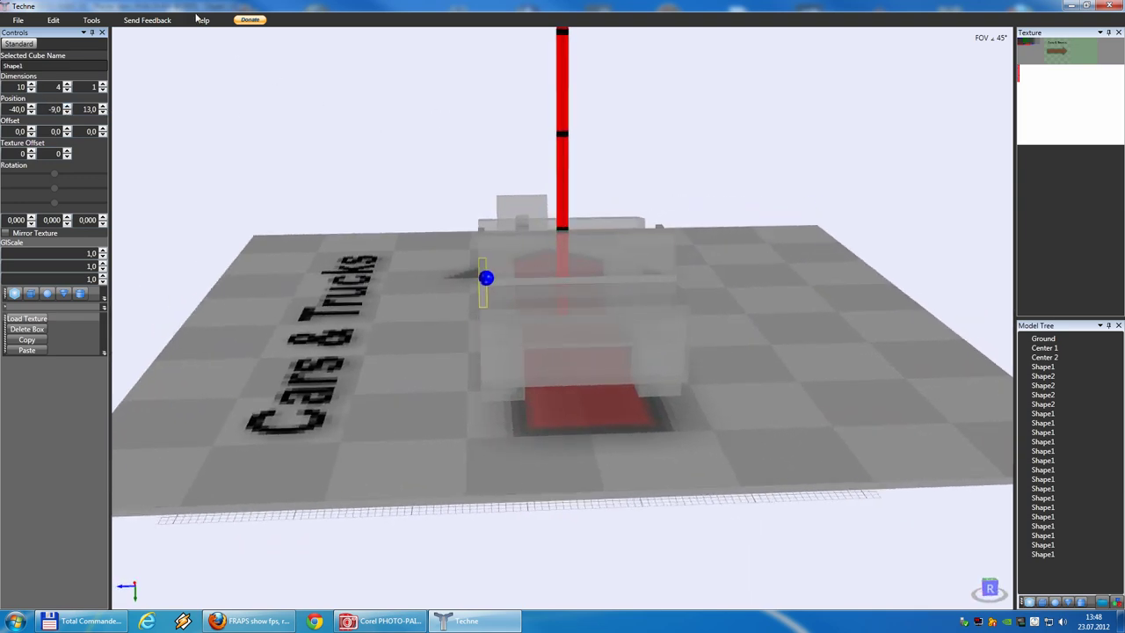
click(53, 21)
click(54, 24)
click(54, 23)
click(72, 93)
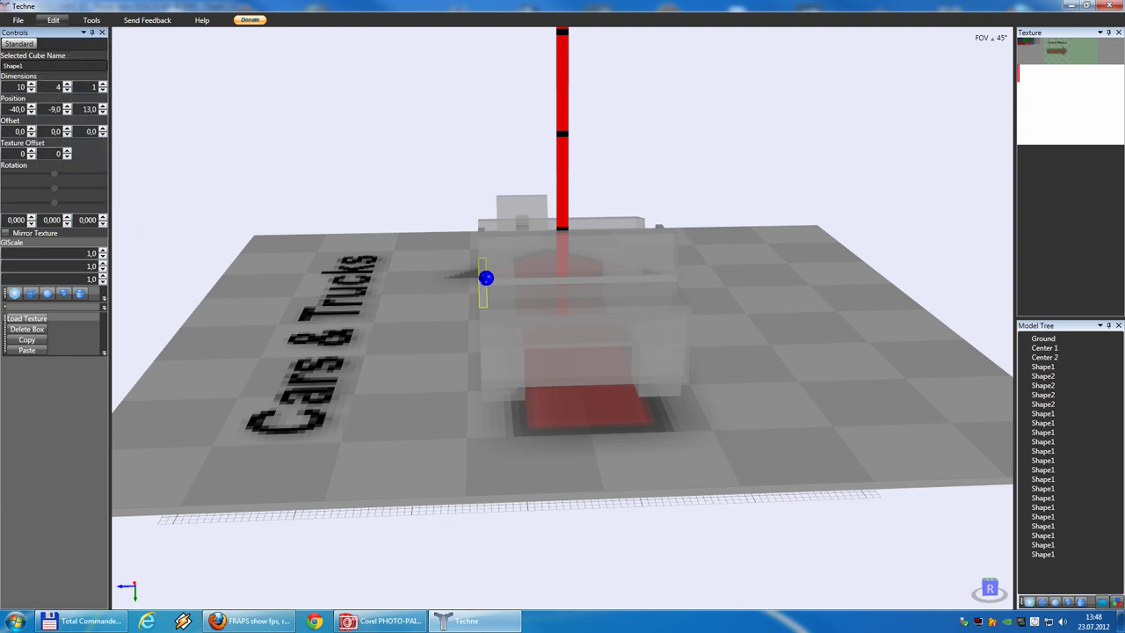
click(102, 107)
drag(102, 112, 102, 112)
click(293, 164)
right_drag(275, 159, 380, 160)
mouse_move(380, 164)
mouse_down()
mouse_move(327, 173)
mouse_move(149, 156)
mouse_move(206, 176)
mouse_move(381, 171)
mouse_move(384, 144)
mouse_move(291, 166)
mouse_move(185, 166)
mouse_move(164, 143)
mouse_move(470, 150)
mouse_move(455, 163)
mouse_move(392, 158)
mouse_move(357, 140)
mouse_move(357, 151)
mouse_move(373, 147)
mouse_up()
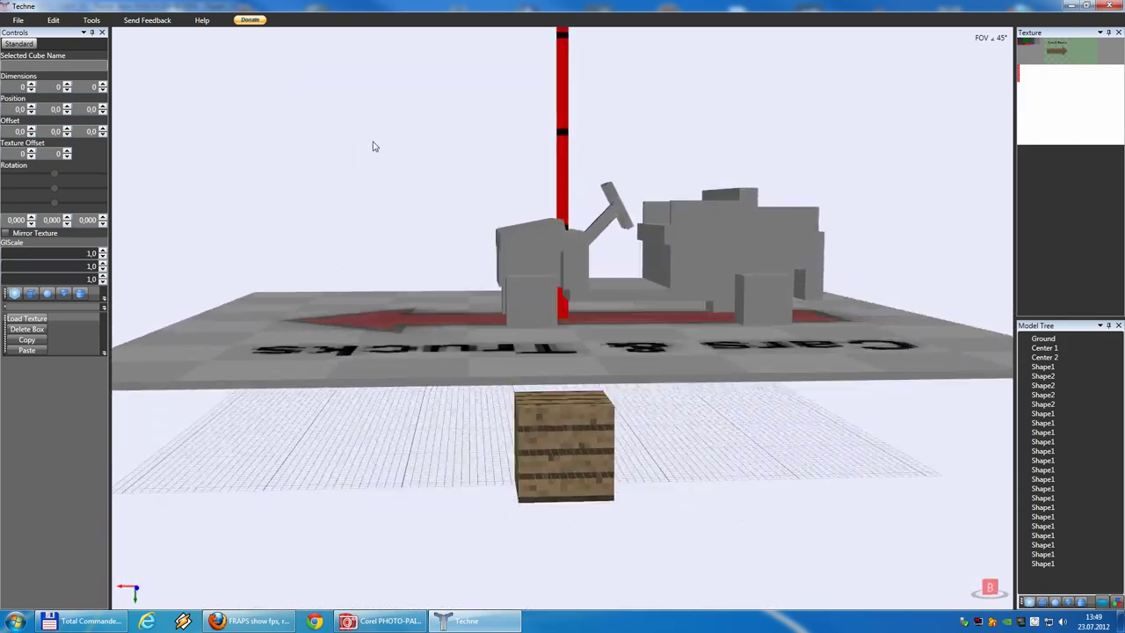
Reduce the 4 x 6 x 28 block behind the front wheels to a height of 4 and lower it to Y 0.
click(514, 246)
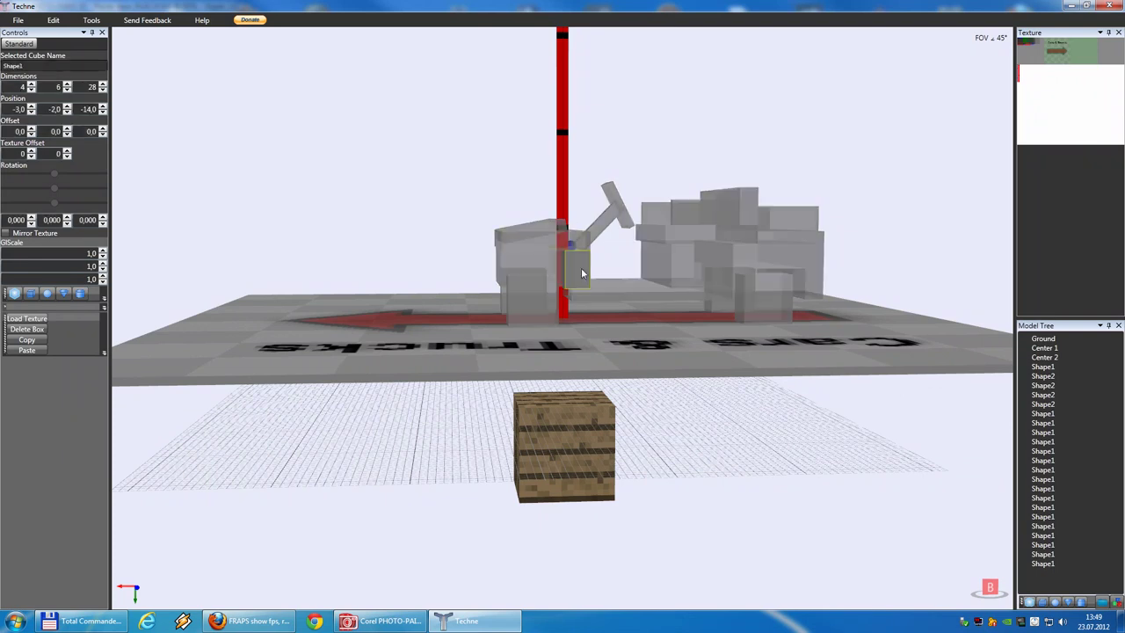
click(67, 89)
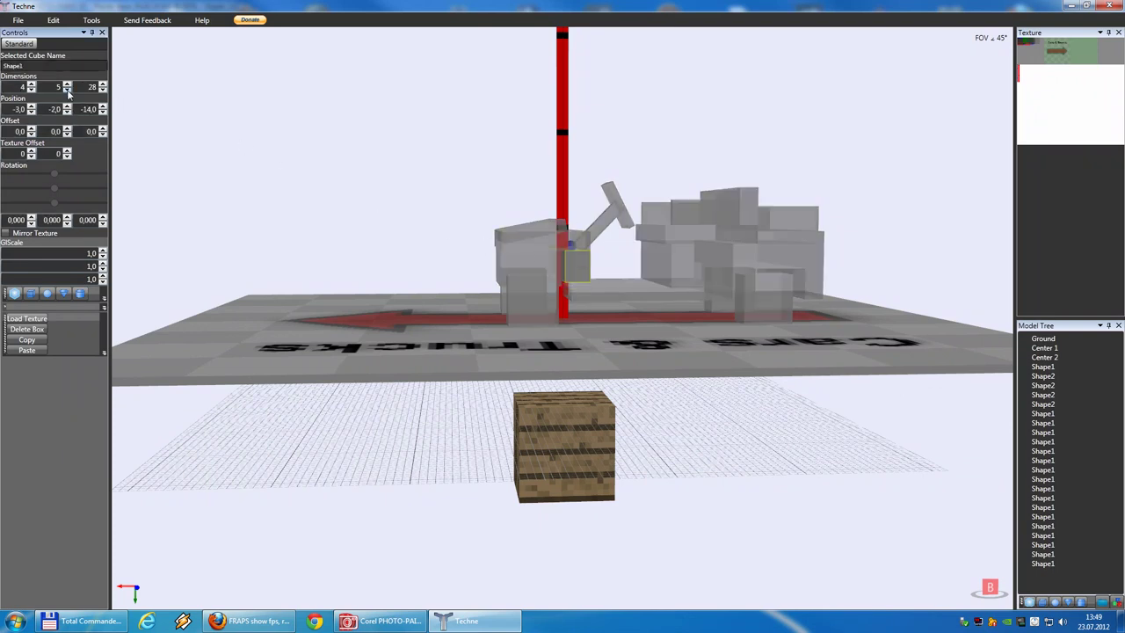
click(67, 90)
click(67, 107)
click(67, 106)
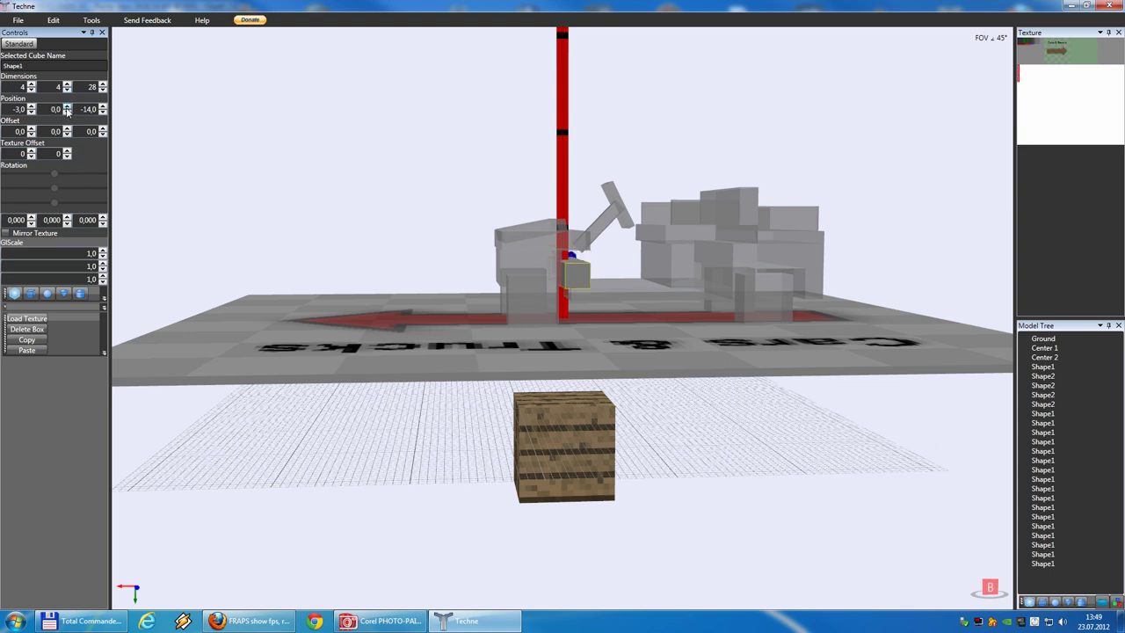
Increase the height of the 14 x 3 x 28 front body block so it reaches down to the shortened block.
click(532, 245)
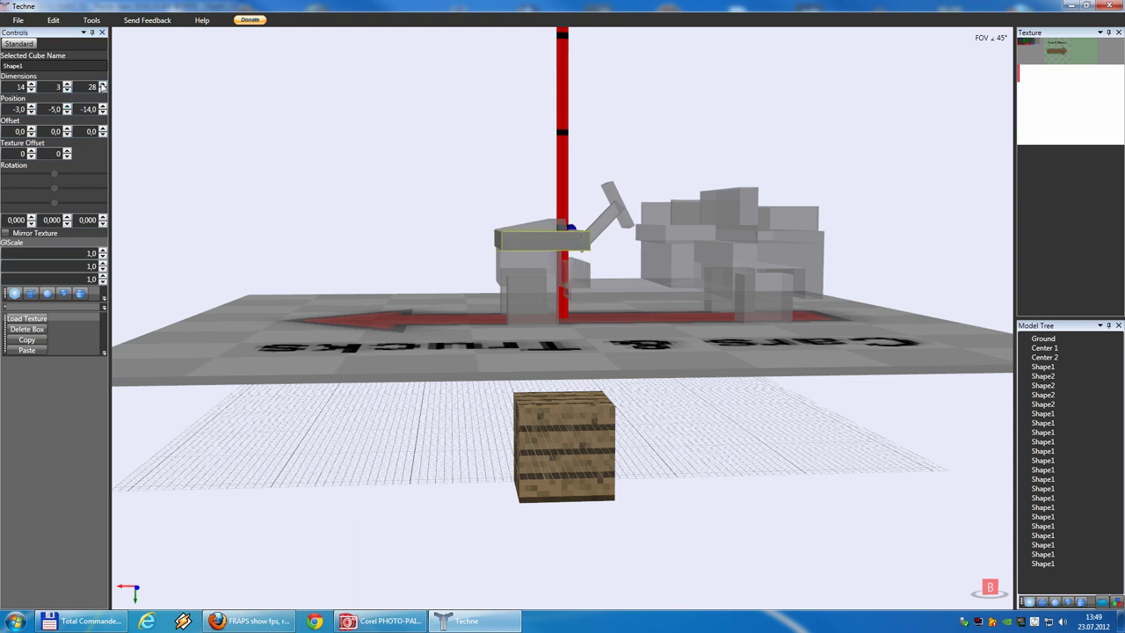
click(67, 85)
click(67, 85)
Duplicate the 10 x 6 x 16 front center block, keeping its coordinates.
right_drag(459, 239, 512, 279)
click(512, 269)
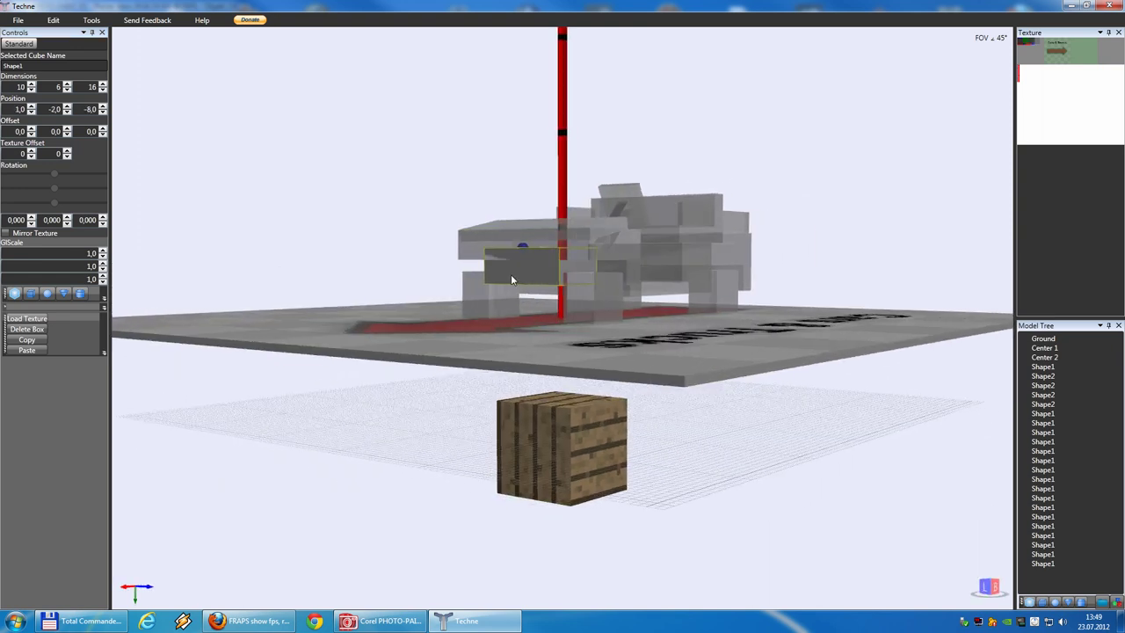
click(54, 21)
click(59, 68)
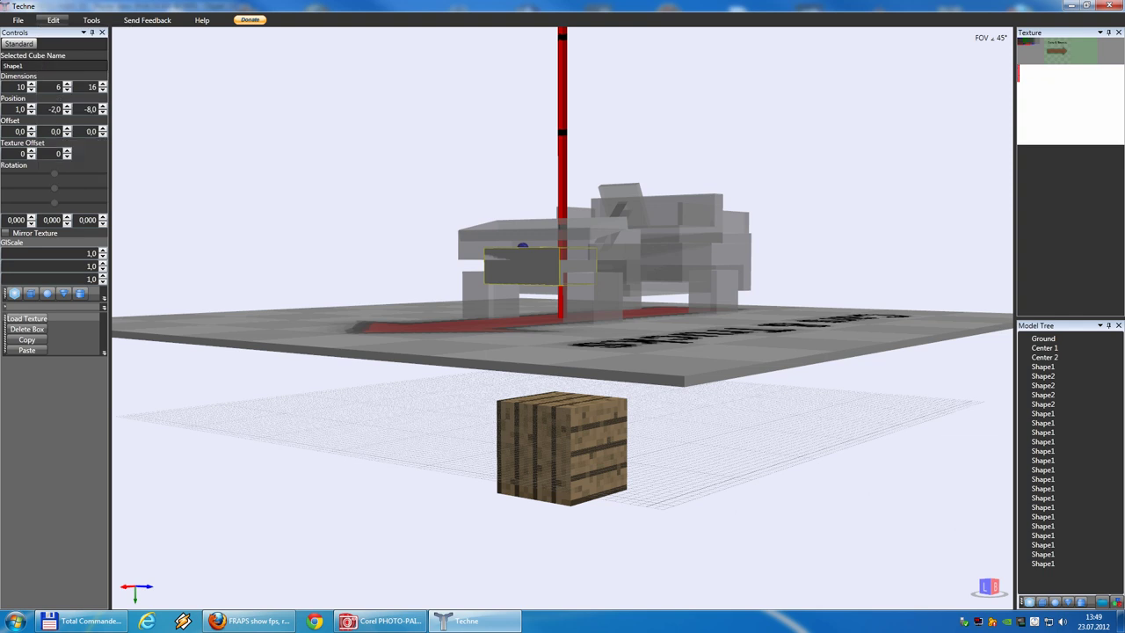
click(54, 20)
click(44, 92)
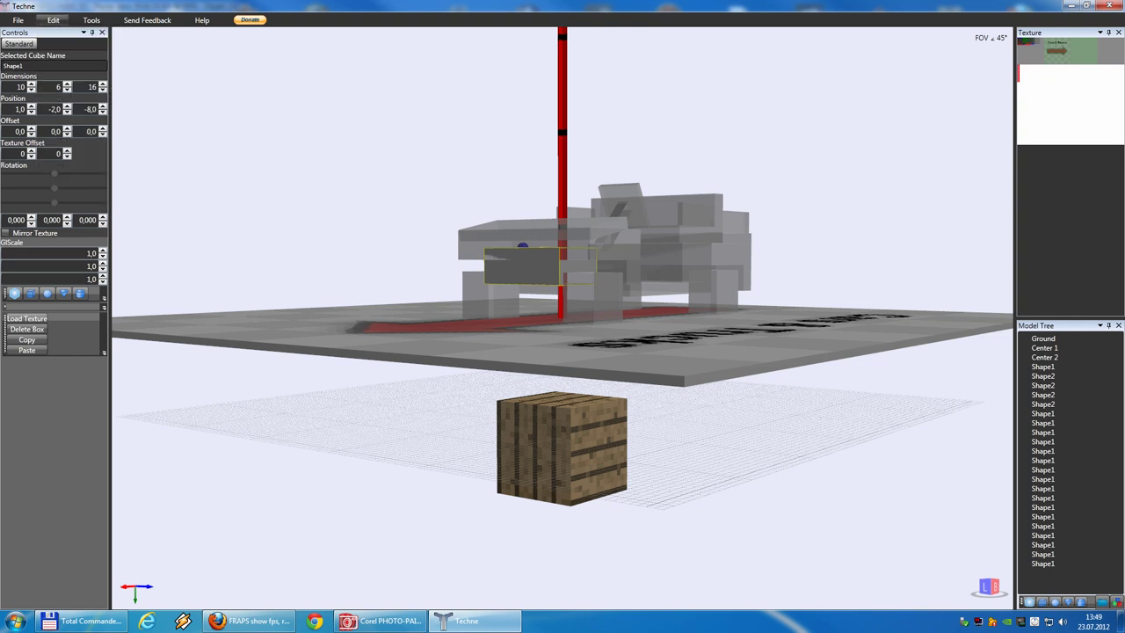
Resize the duplicated front block to 2 x 2 x 16 and move it to X 5, Y 5 as the front axle.
click(30, 90)
click(31, 90)
click(31, 91)
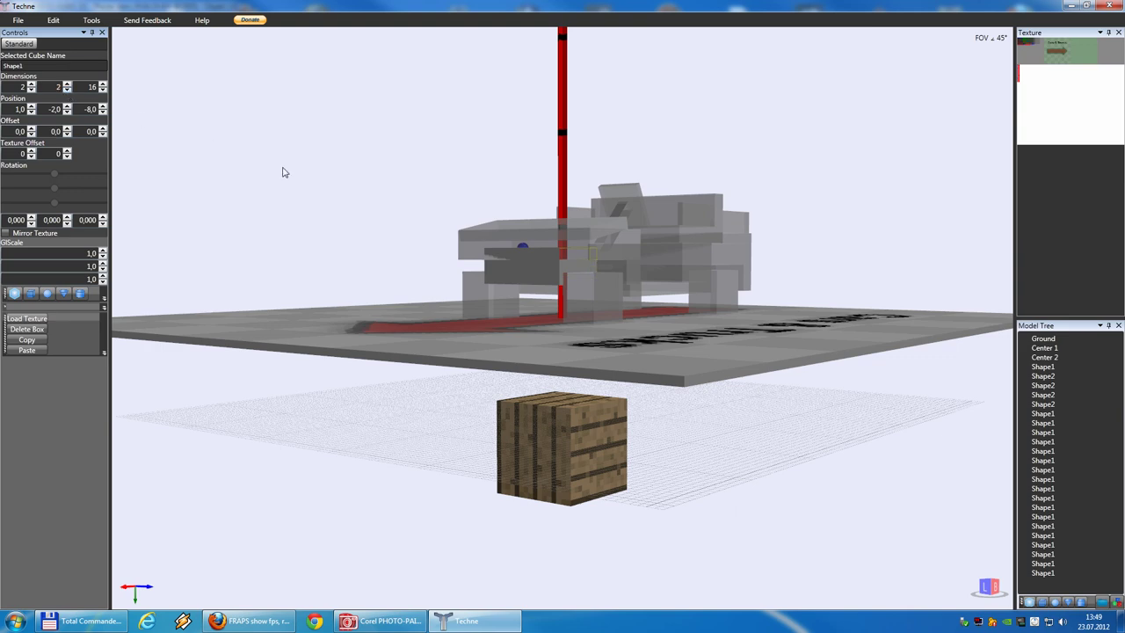
right_drag(364, 194, 318, 194)
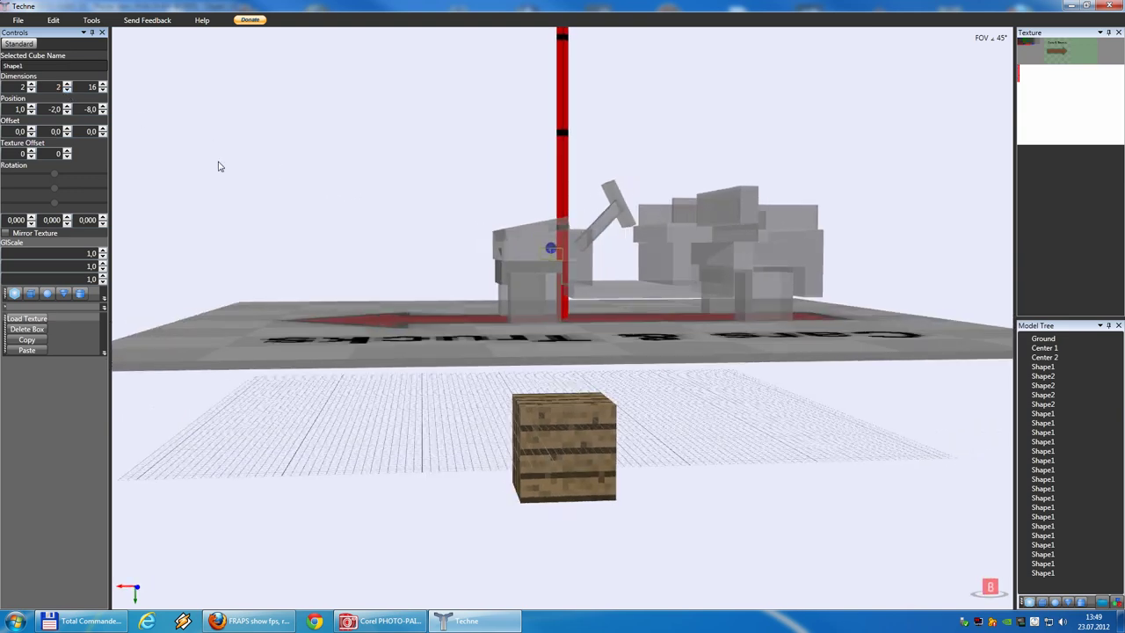
click(103, 111)
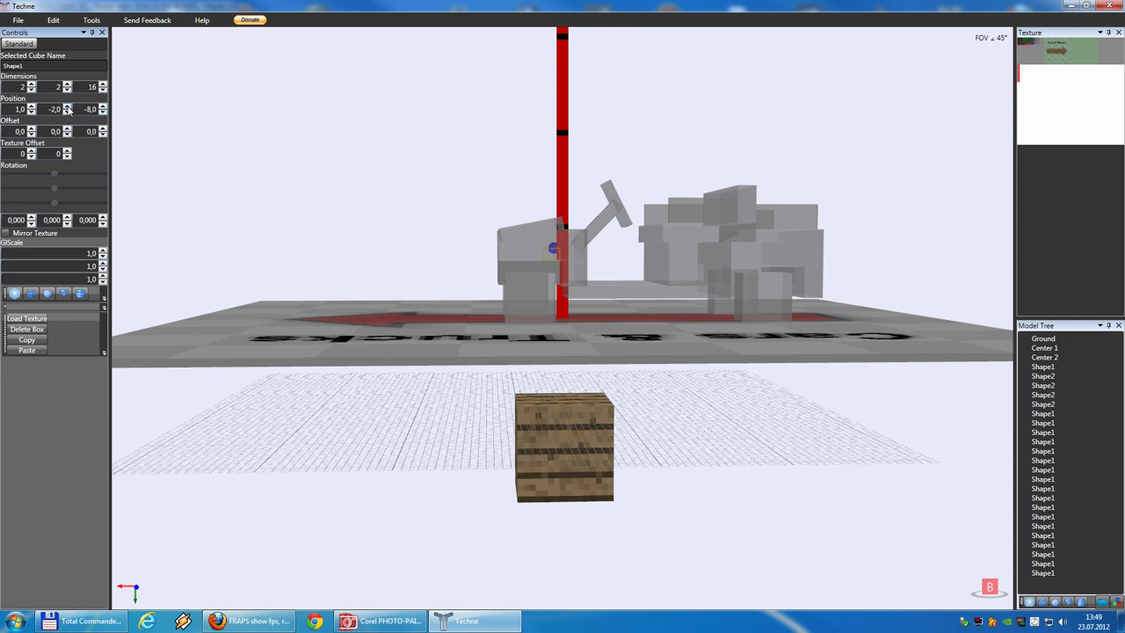
click(66, 107)
click(67, 106)
click(67, 106)
click(67, 106)
click(67, 107)
click(67, 106)
click(31, 106)
click(31, 106)
click(30, 107)
click(31, 106)
Increase the height of the 10 x 6 x 16 front center block to extend it down toward the axle.
right_drag(270, 152, 347, 155)
click(563, 274)
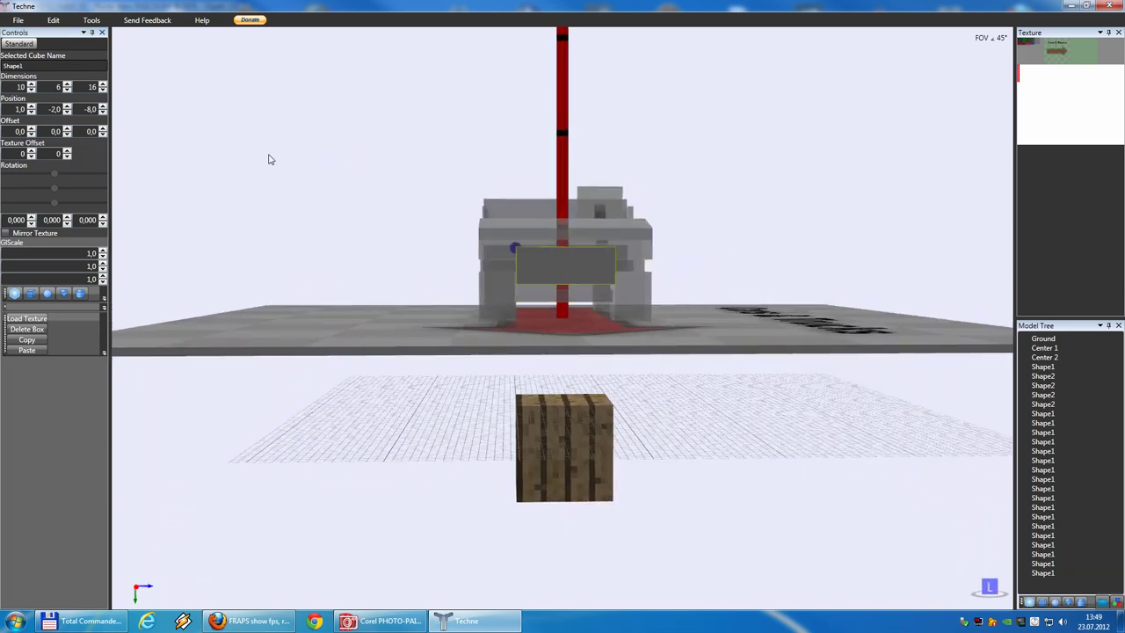
click(67, 85)
Duplicate the 2 x 2 x 16 front axle, keeping its coordinates.
click(578, 300)
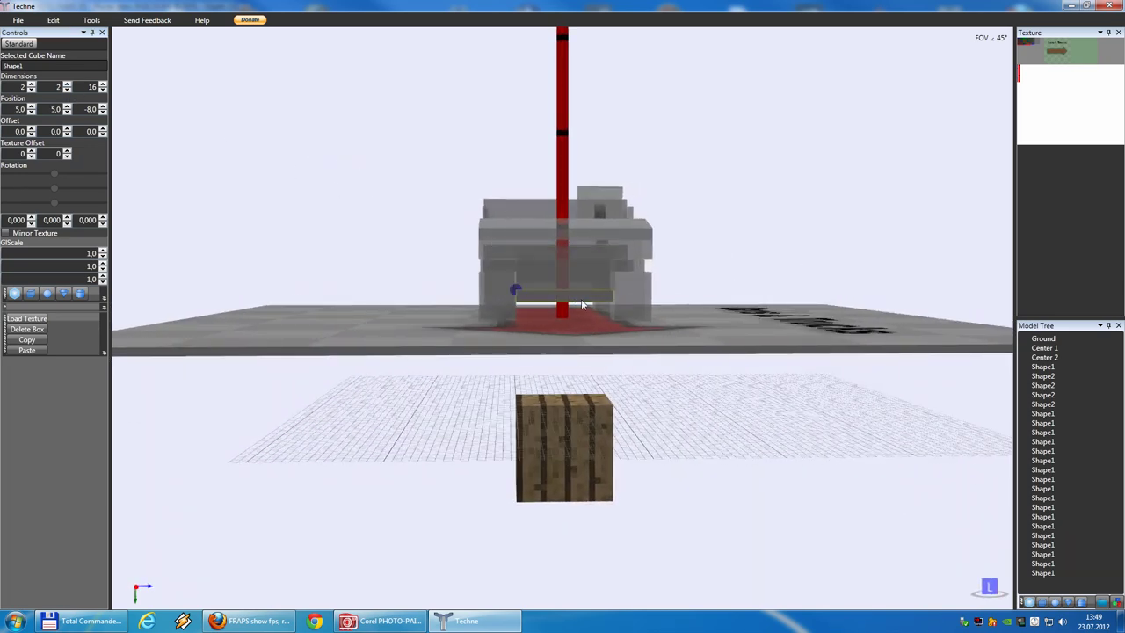
right_drag(580, 302, 391, 311)
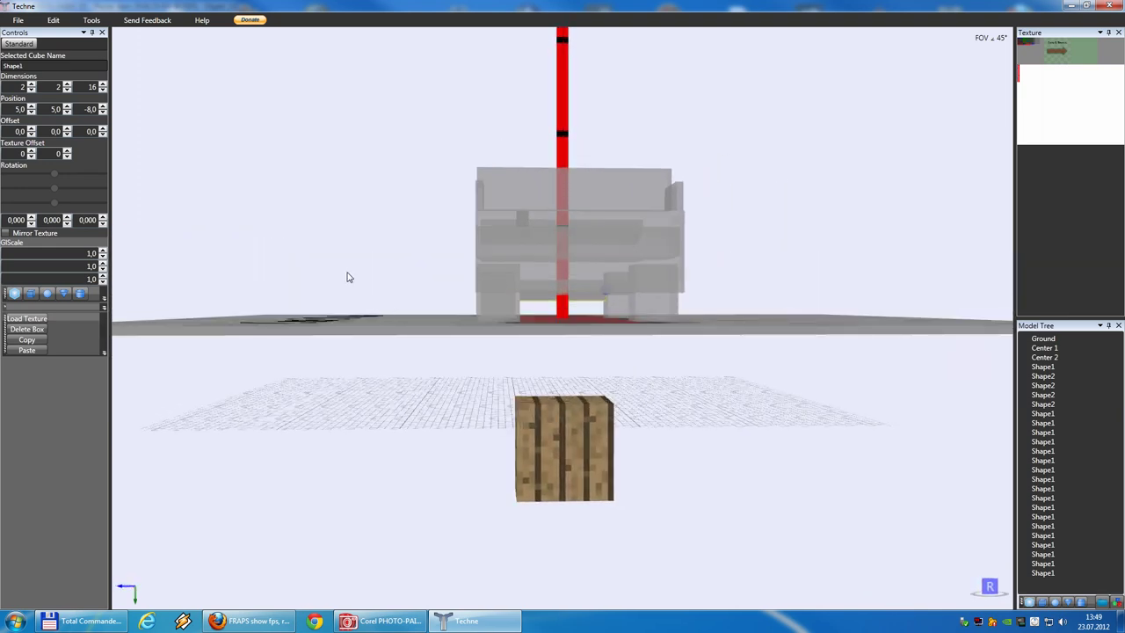
click(49, 22)
click(63, 69)
click(58, 21)
click(84, 93)
Move the copied axle to X -32 between the rear wheels and check the model from the other side.
click(31, 106)
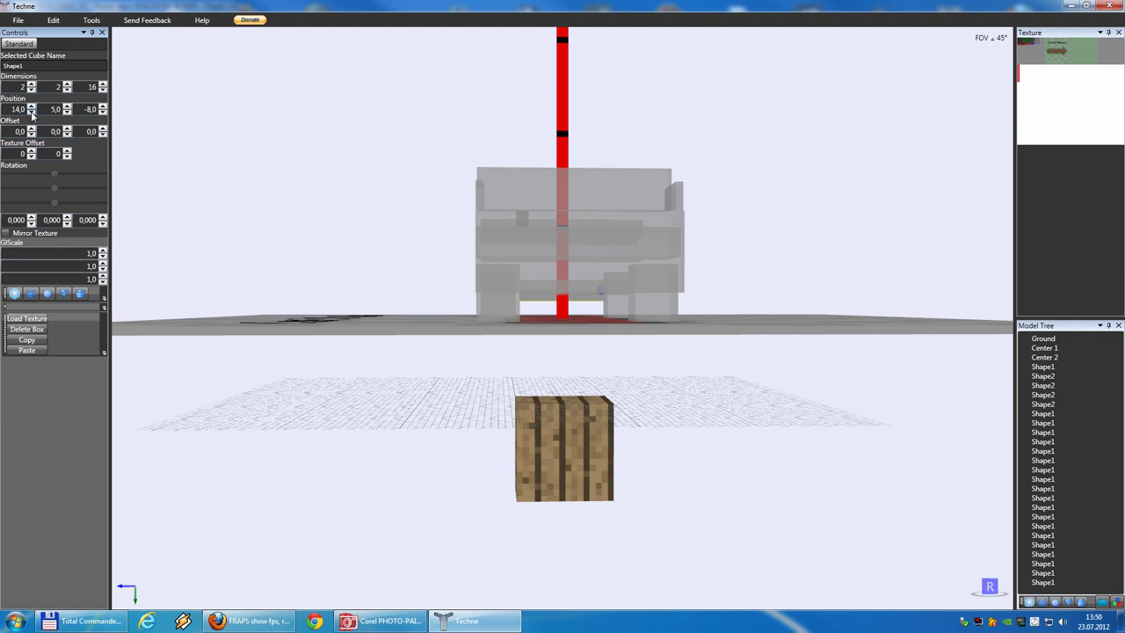
click(32, 112)
right_drag(377, 160, 477, 169)
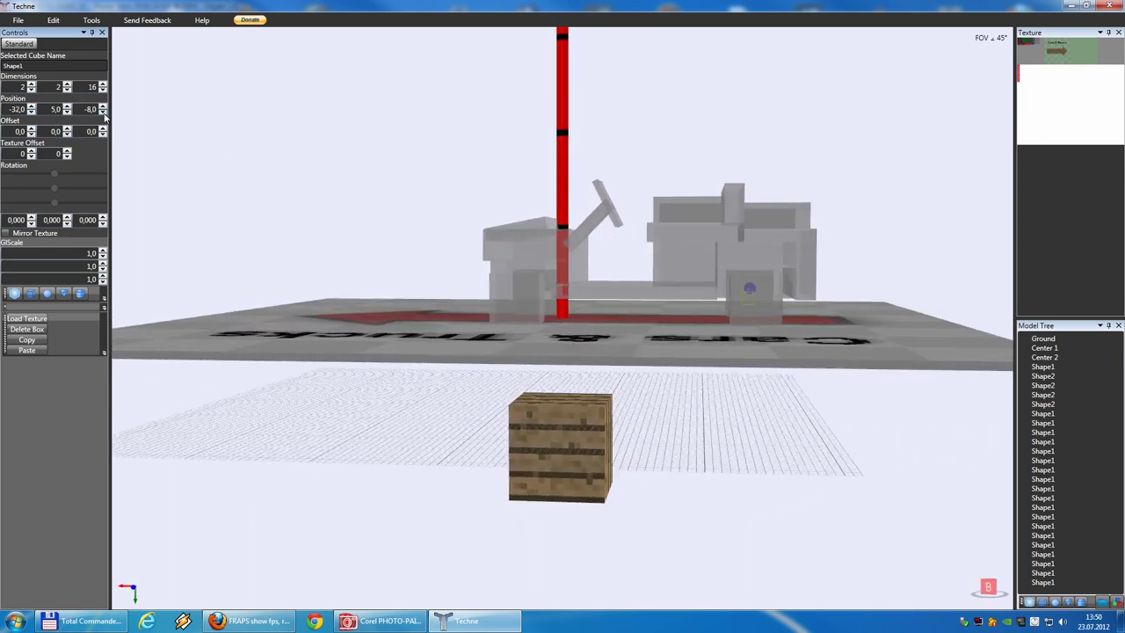
click(502, 184)
right_drag(502, 184, 297, 214)
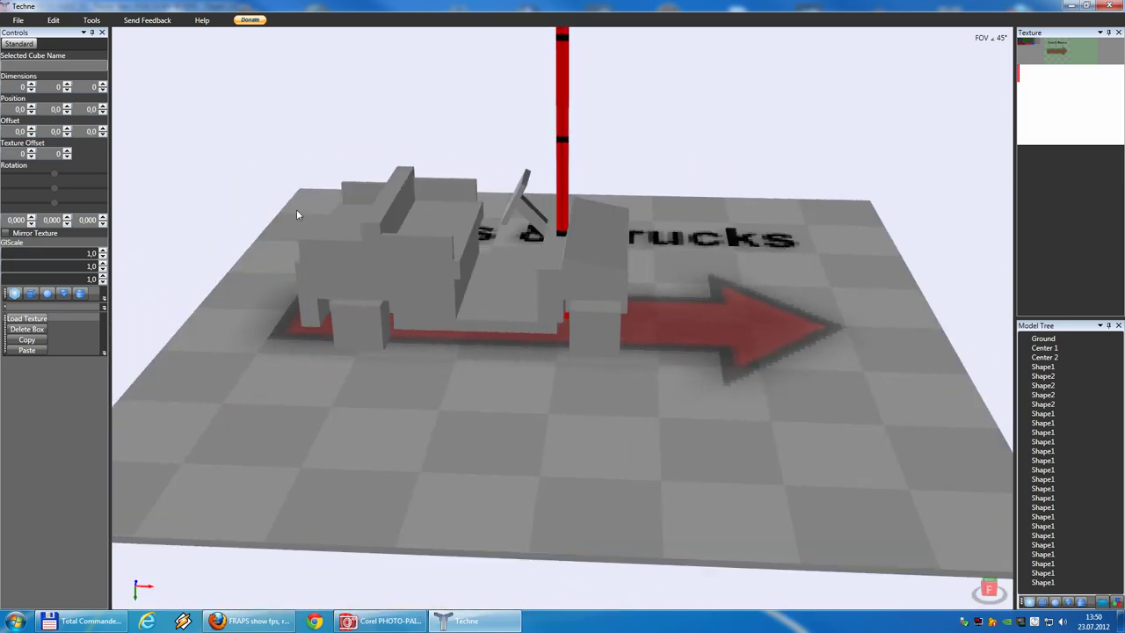
Save the model as "Golf Cart" in the Manus Vehicle Pack 1.0 > Rest > Techne folder.
click(19, 20)
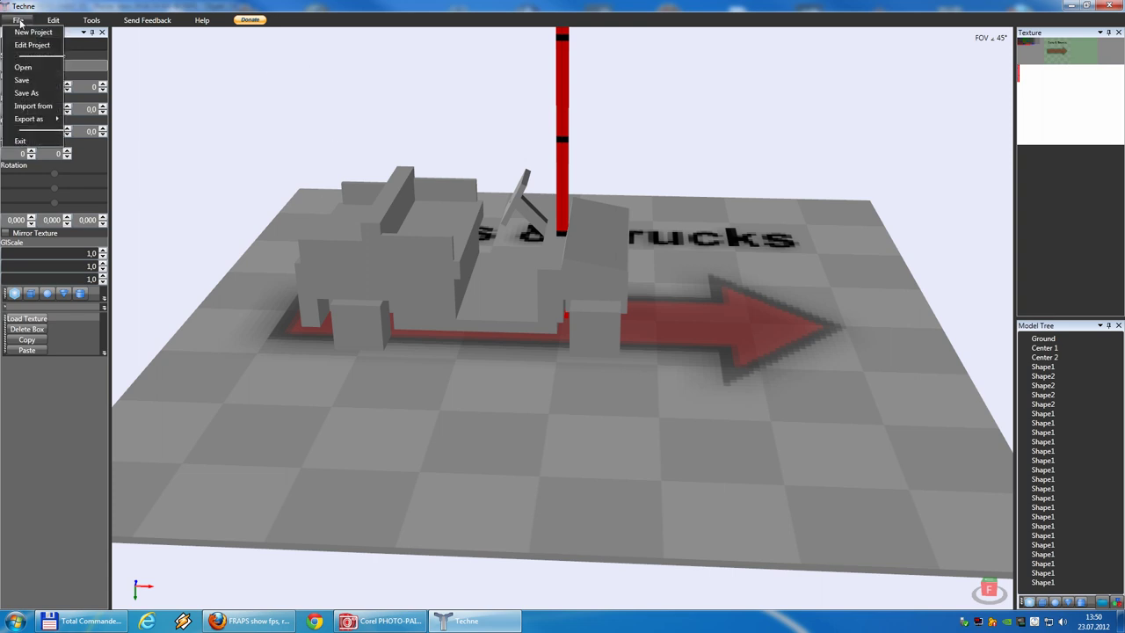
click(22, 80)
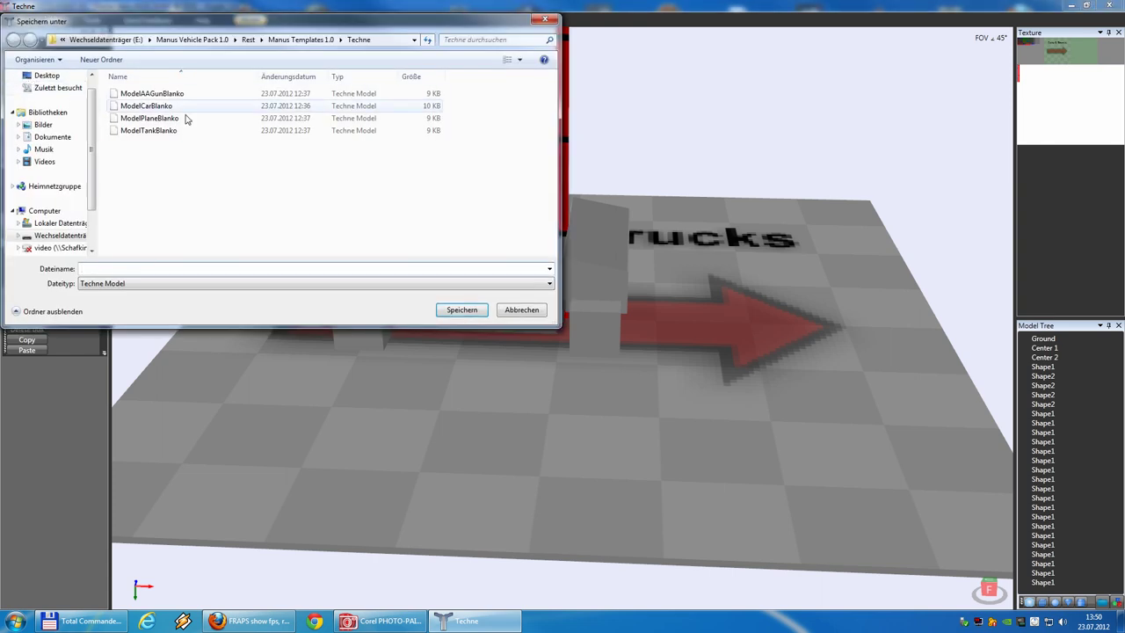
click(294, 40)
click(250, 40)
click(276, 202)
double_click(276, 202)
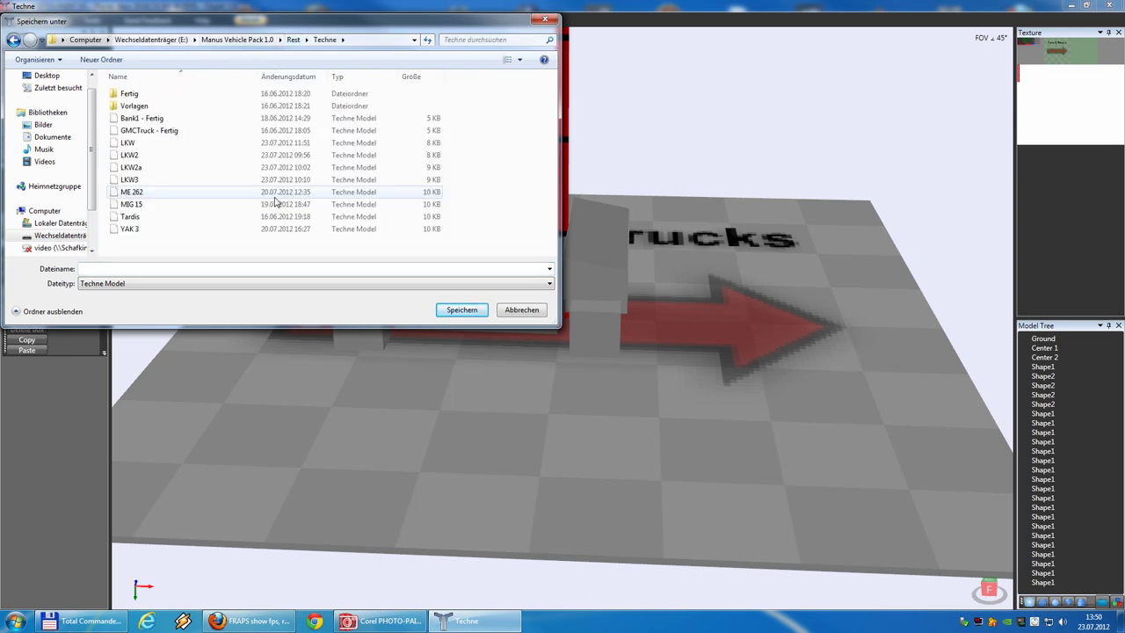
click(169, 268)
text(Golf Cart)
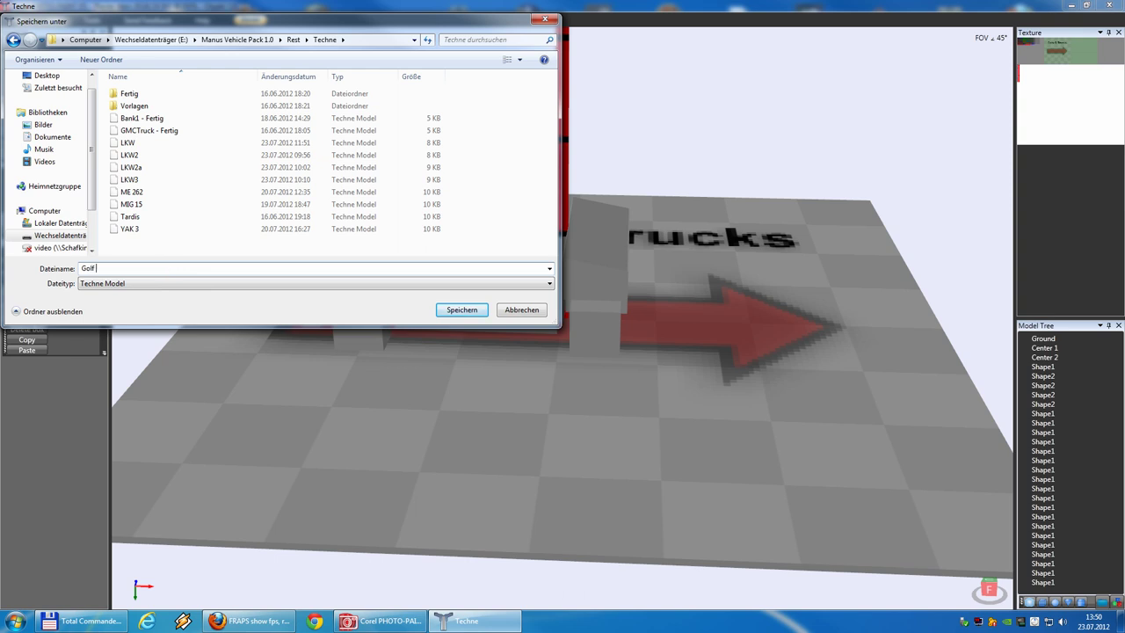
click(450, 309)
drag(645, 380, 472, 360)
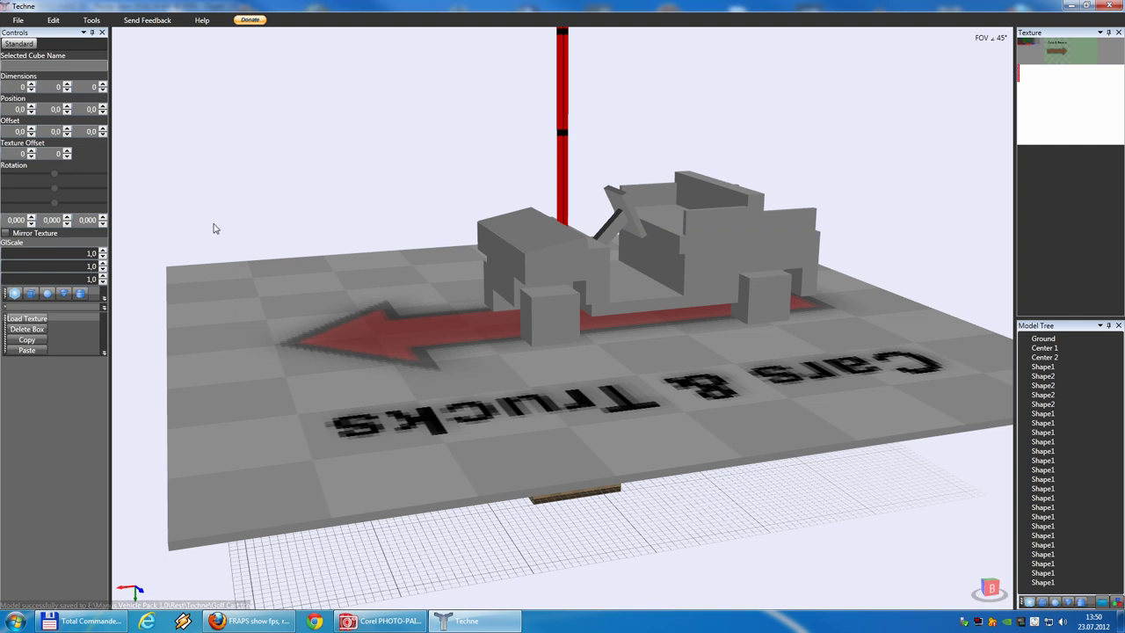